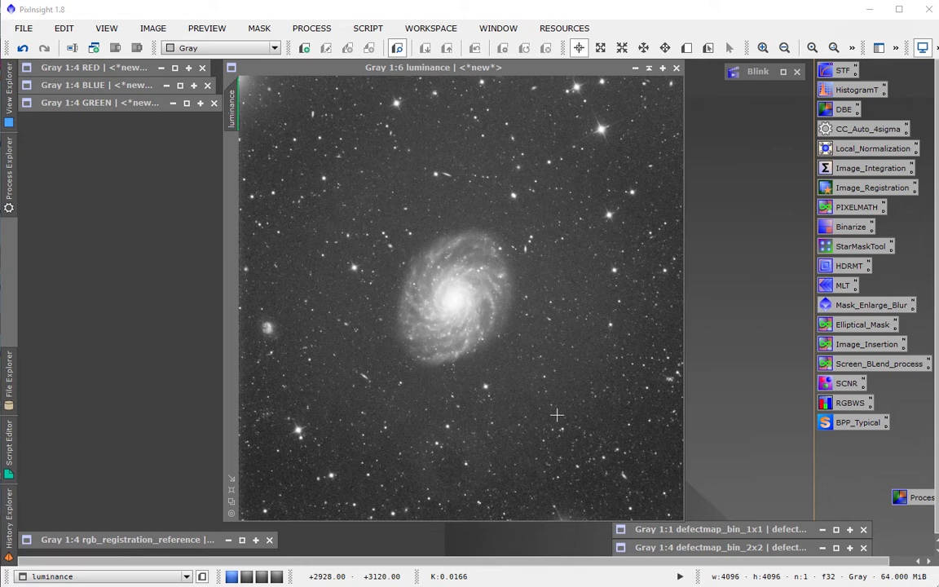
- Open the DynamicBackgroundExtraction process and make the luminance image its target view
mouse_move(13, 173)
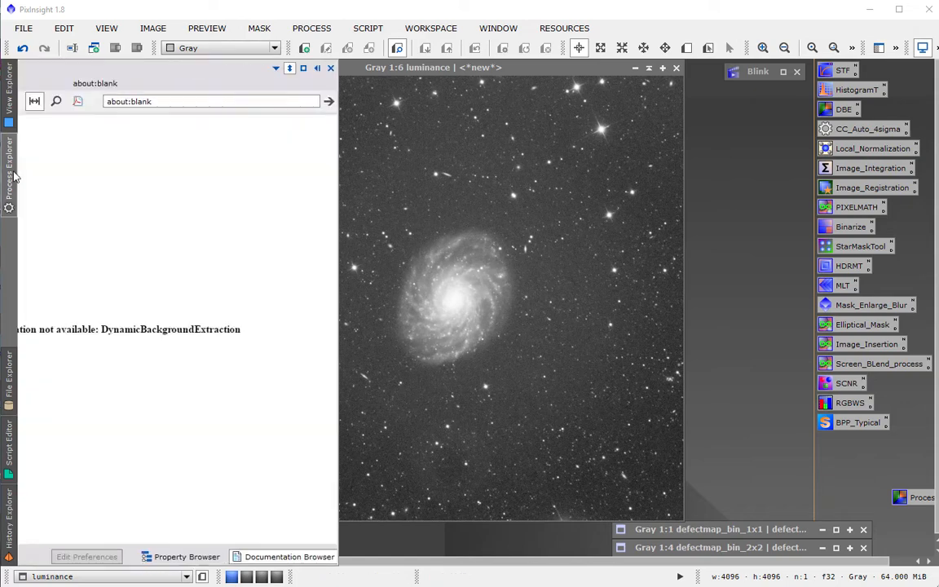
double_click(148, 341)
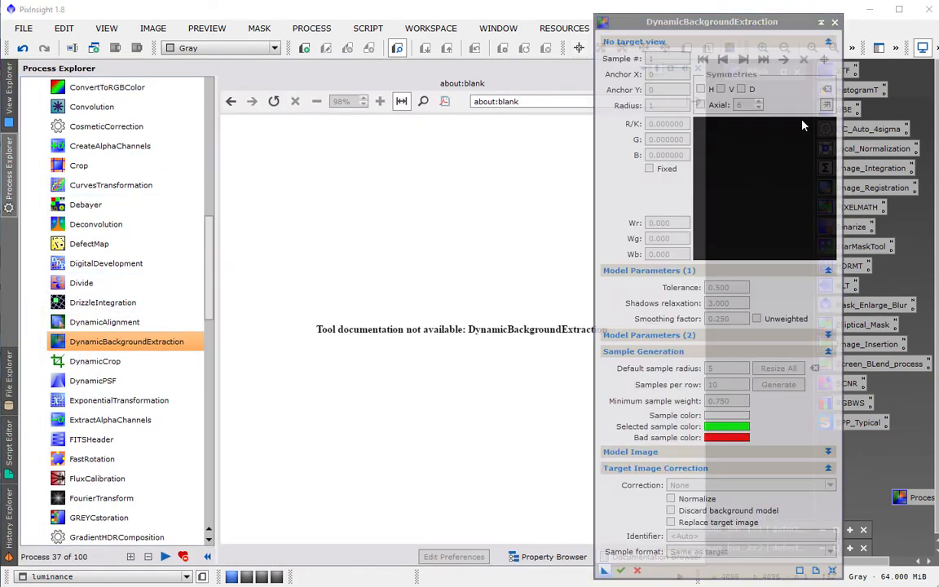
drag(730, 22, 793, 20)
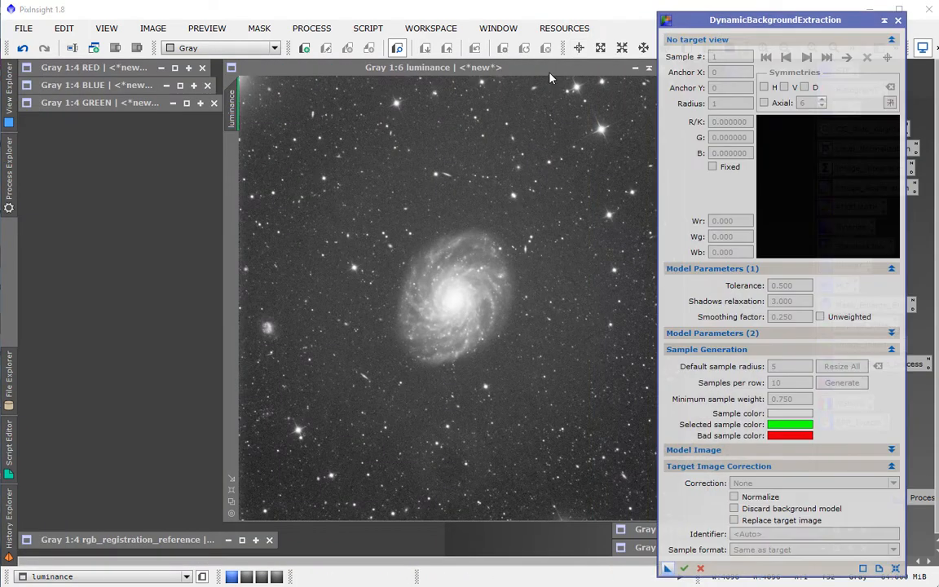
drag(550, 71, 467, 69)
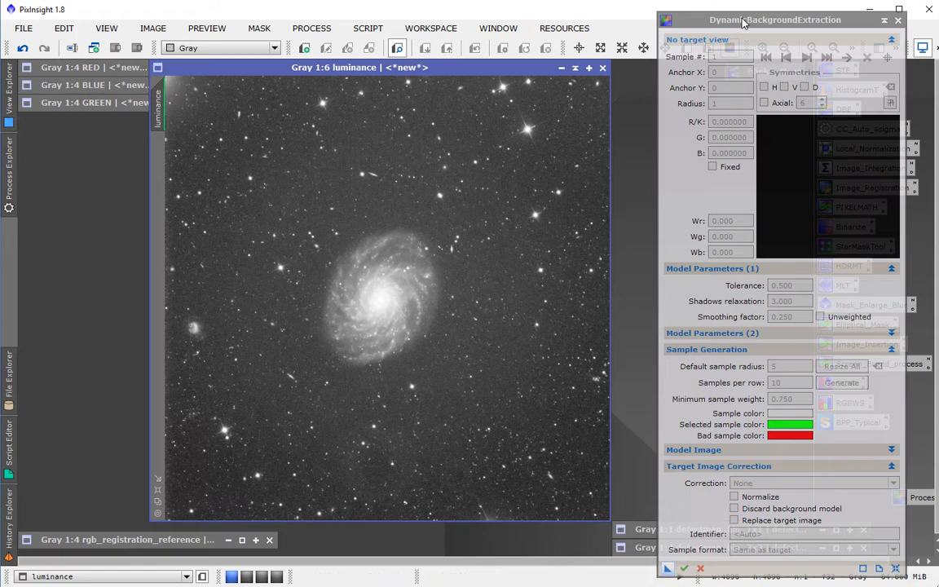
drag(745, 21, 722, 12)
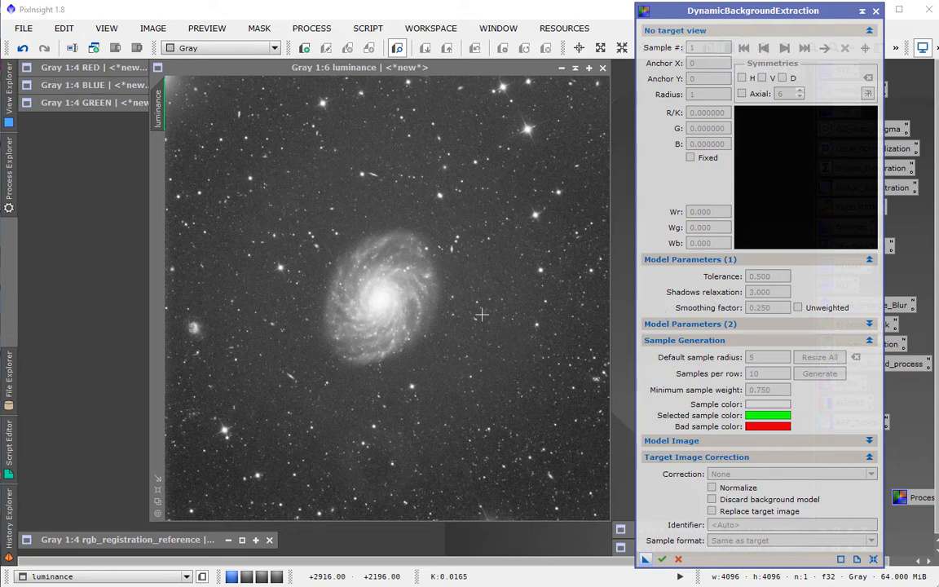
click(440, 283)
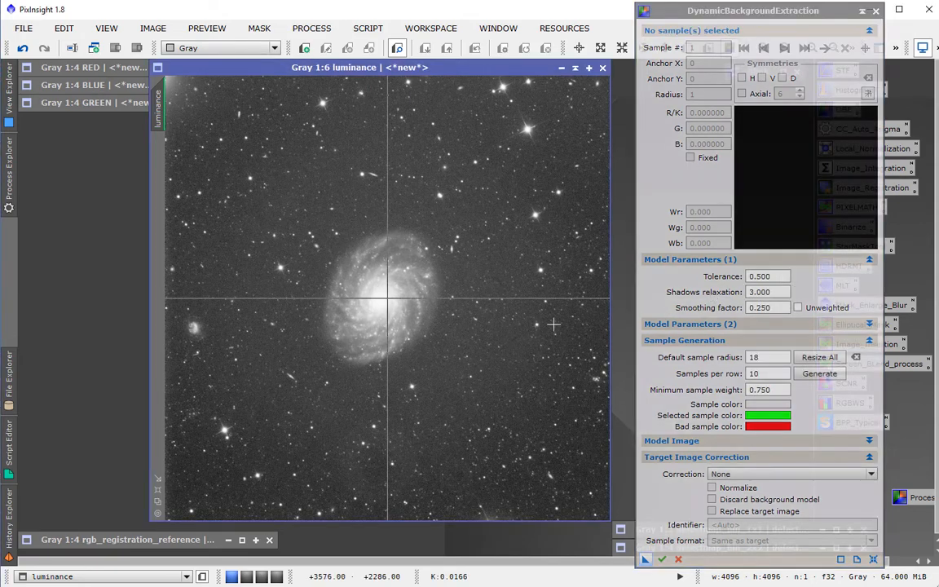
- Set the tolerance to 5, the smoothing factor to 0.6 and the default sample radius to 30
click(776, 277)
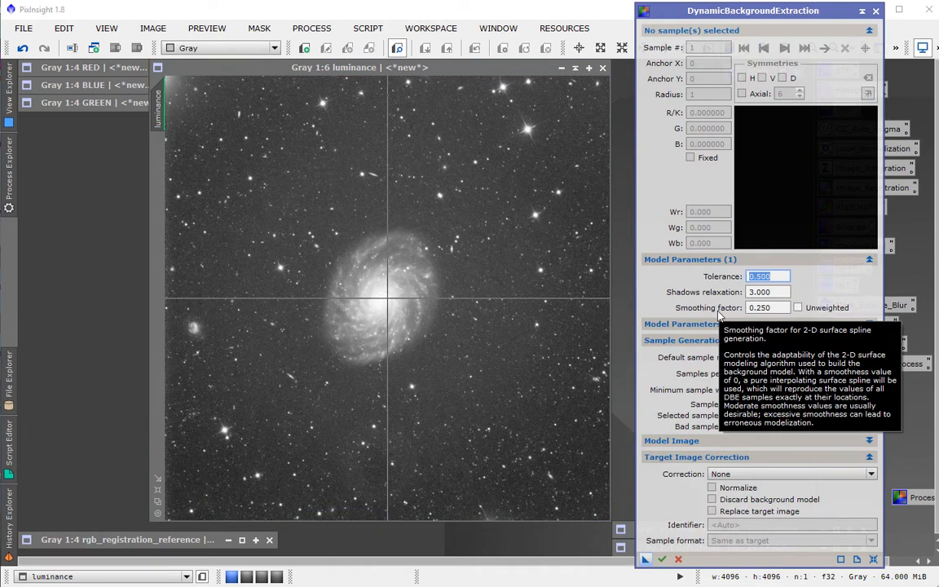
text(5)
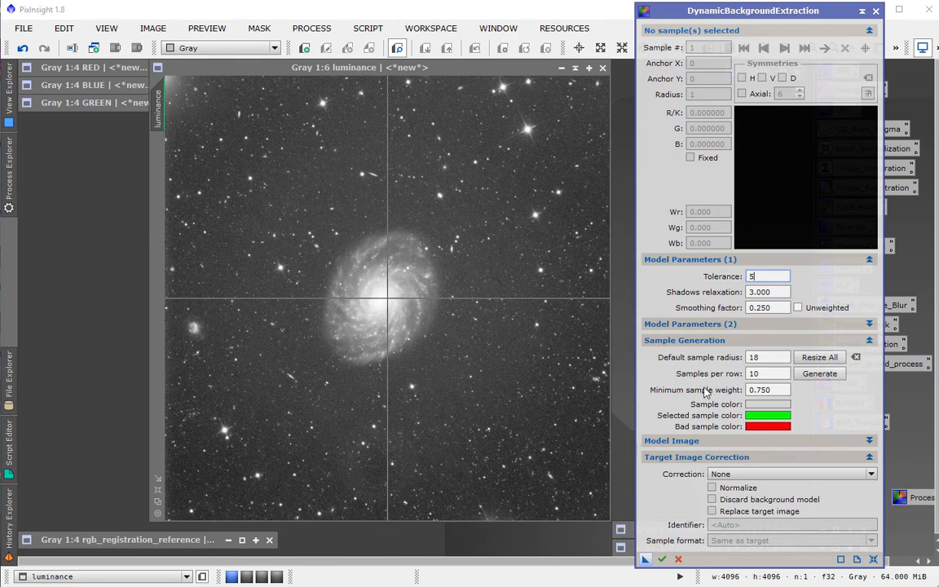
click(763, 308)
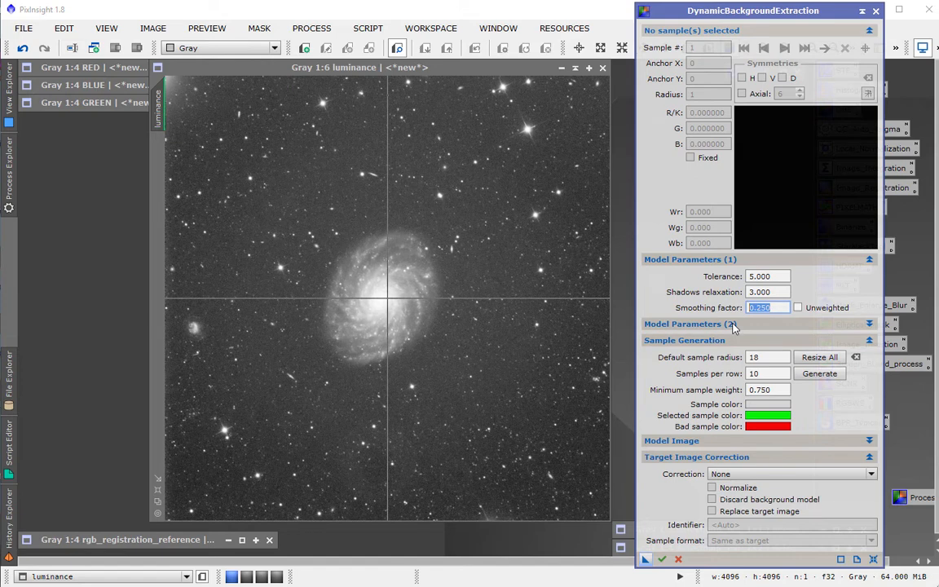
text(.6)
double_click(755, 359)
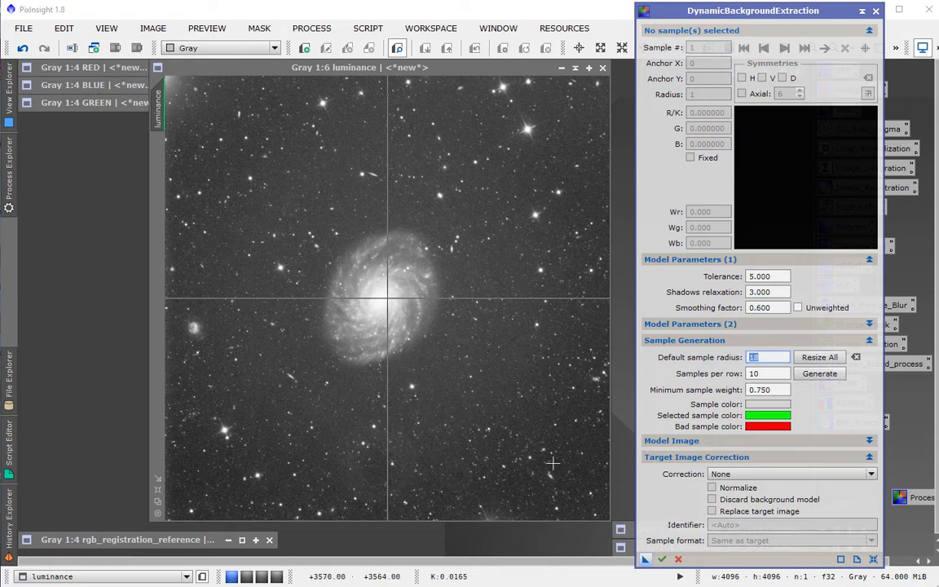
text(30)
- Place a background sample near the image's lower-right corner, at about 3606, 3618, and give it axial symmetry of 24
click(556, 470)
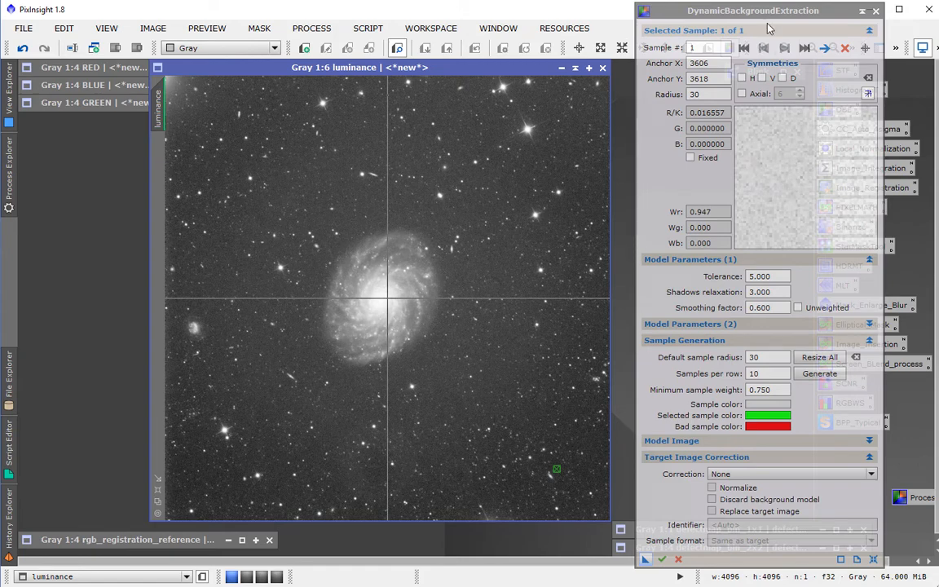
drag(768, 30, 761, 29)
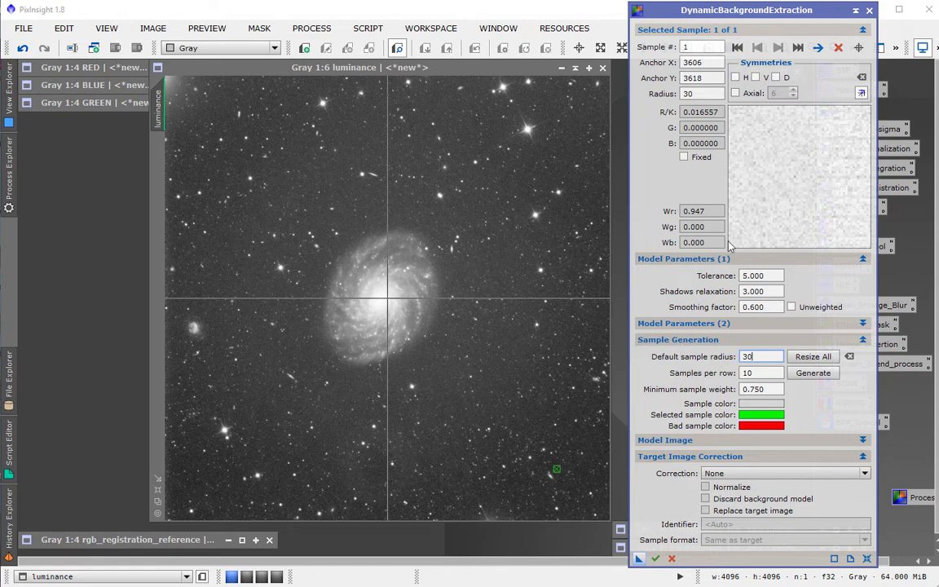
click(737, 94)
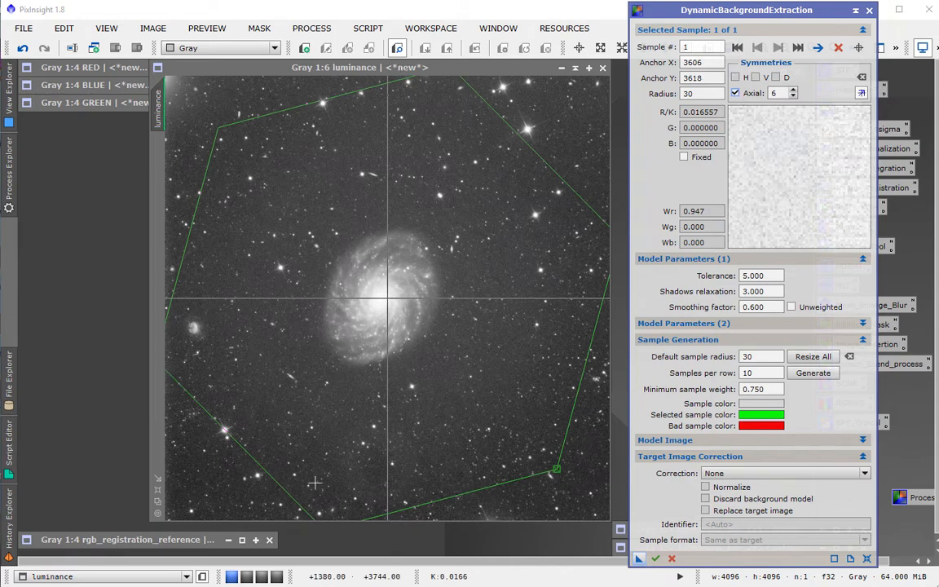
click(794, 90)
click(793, 91)
click(794, 91)
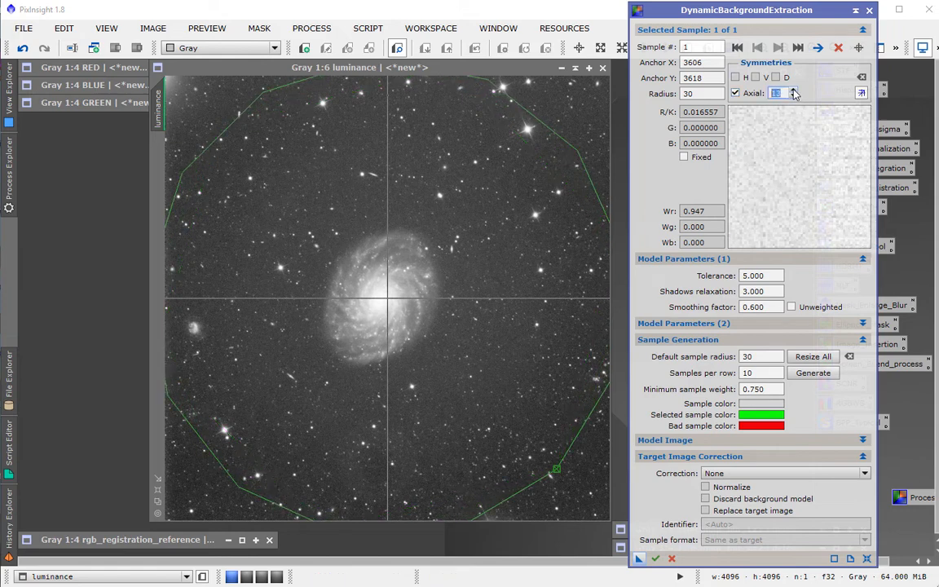
click(795, 92)
click(794, 91)
click(794, 92)
click(794, 91)
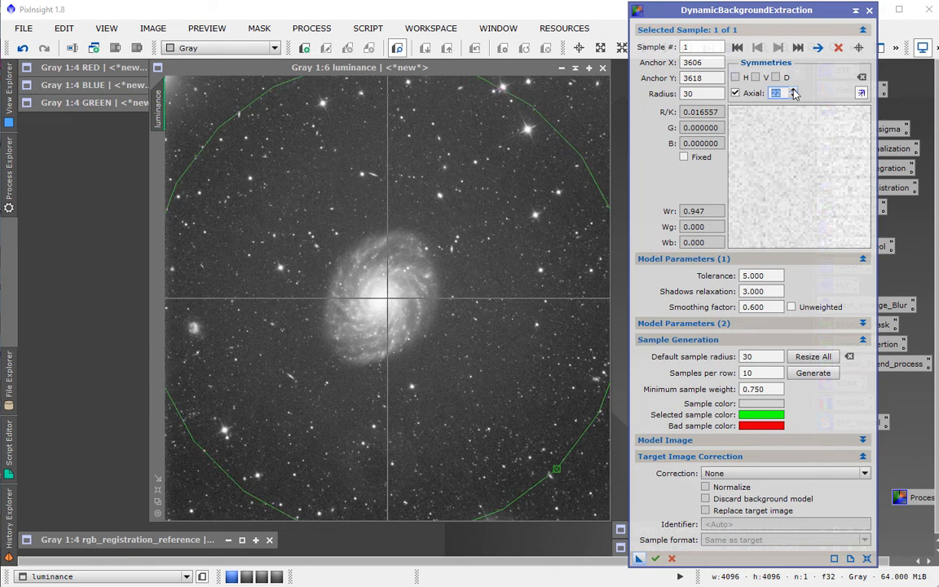
click(795, 91)
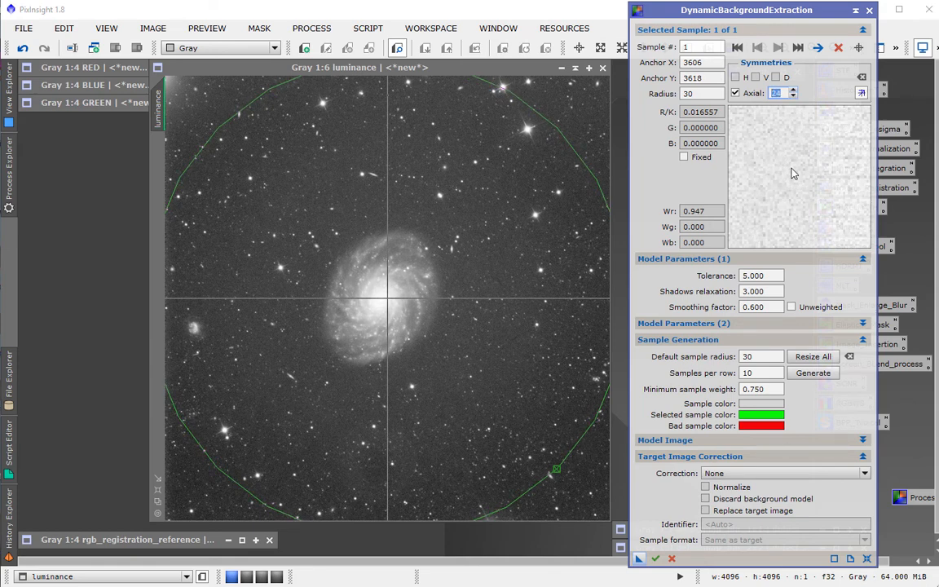
- Add a second sample midway between the galaxy and the first sample, at about 2946, 2862, with axial symmetry of 24
click(485, 387)
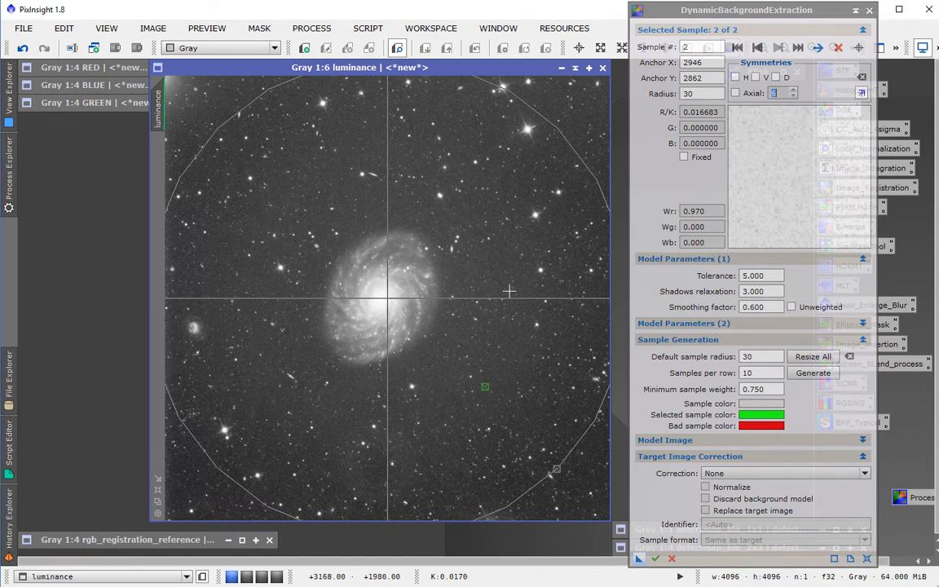
click(737, 93)
click(795, 90)
click(795, 90)
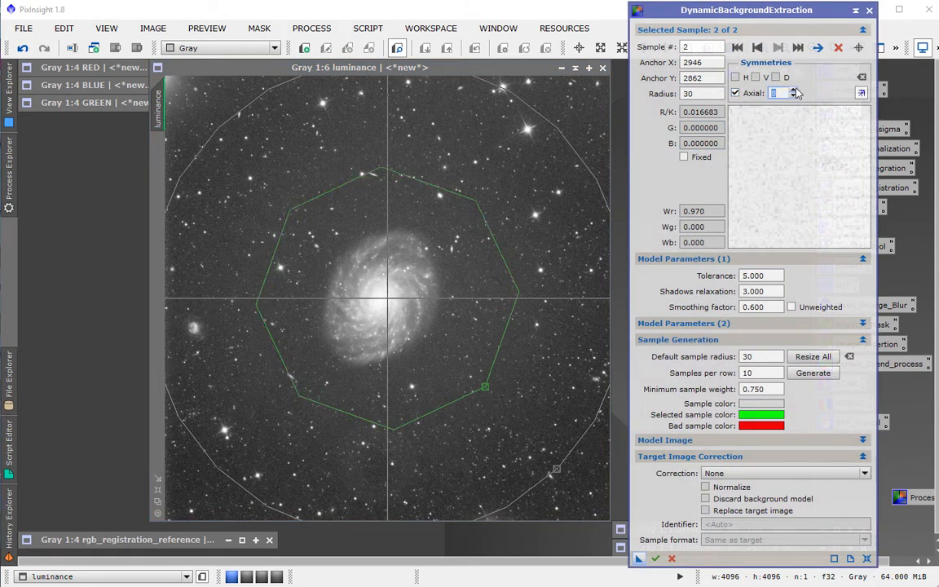
click(795, 91)
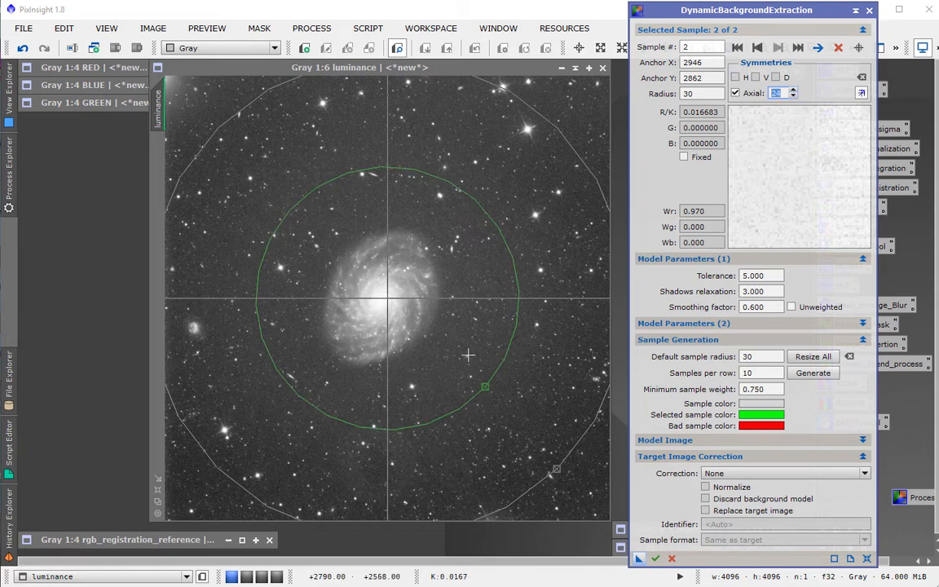
- Add a third sample just outside the galaxy's lower-right edge with axial symmetry of 24, adjusting its position to about 2568, 2670
click(443, 369)
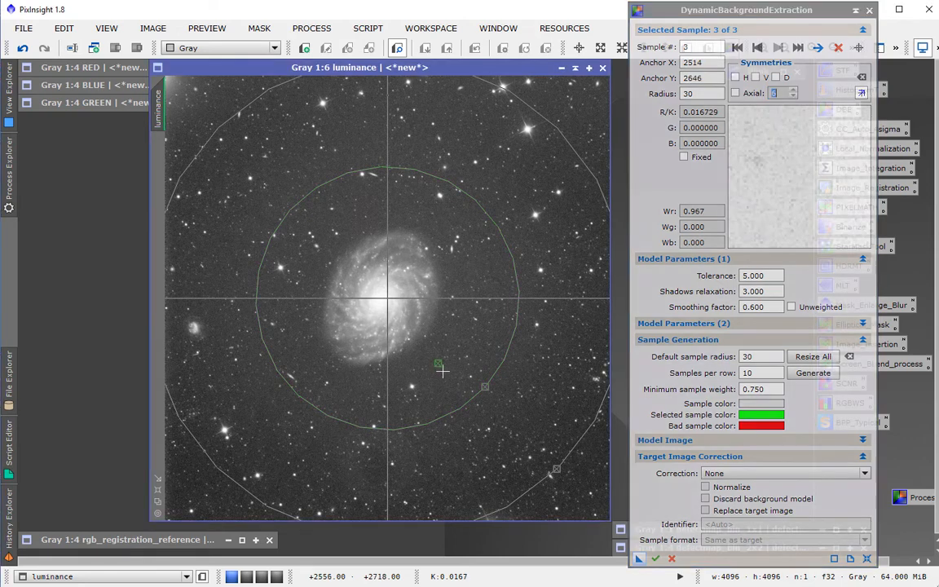
drag(441, 367, 441, 368)
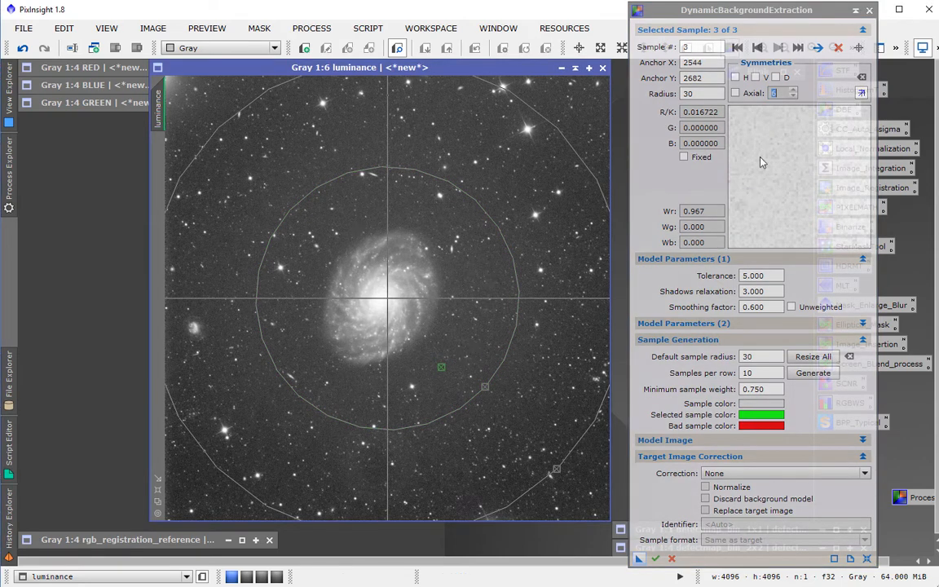
click(737, 94)
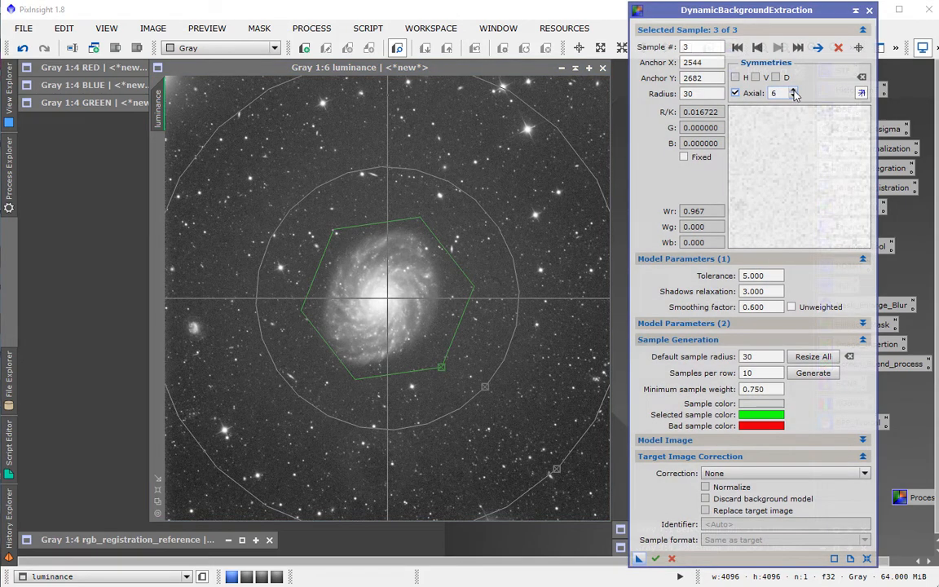
click(794, 90)
click(794, 91)
click(795, 91)
click(795, 90)
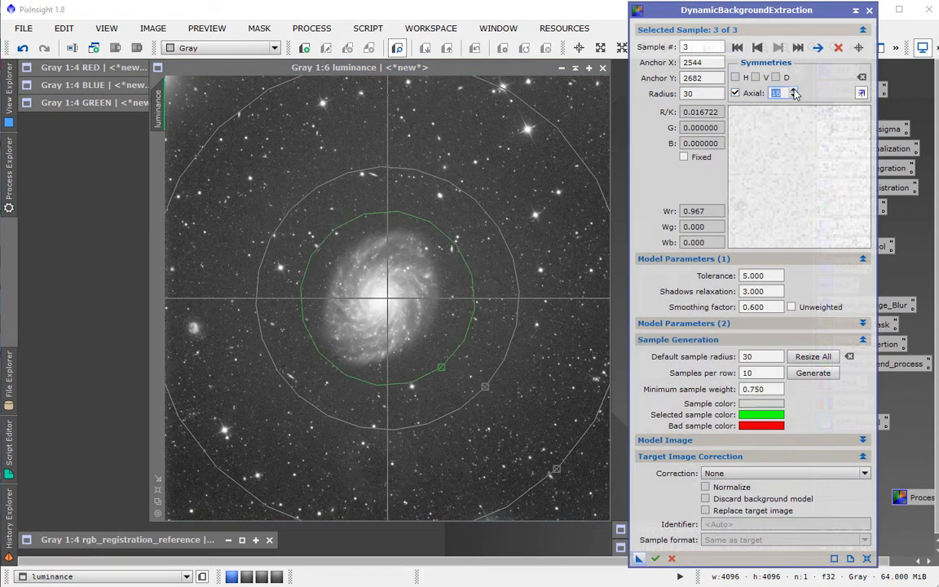
click(795, 91)
click(794, 92)
click(794, 91)
click(794, 92)
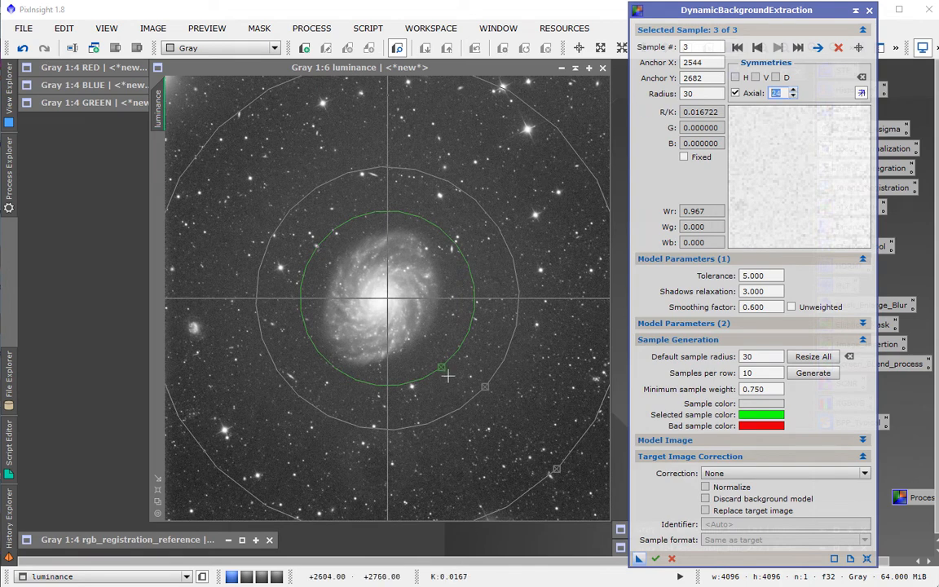
drag(442, 372, 445, 372)
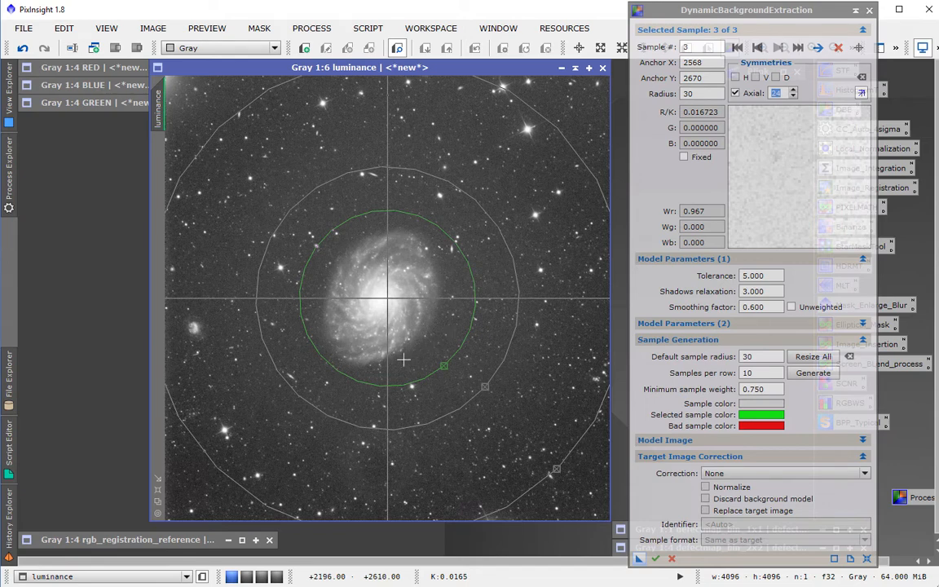
- Add a fourth sample at the galaxy's upper-left edge, about 1566, 1560, with axial symmetry of 24, and move the symmetry center onto the galaxy core
click(335, 245)
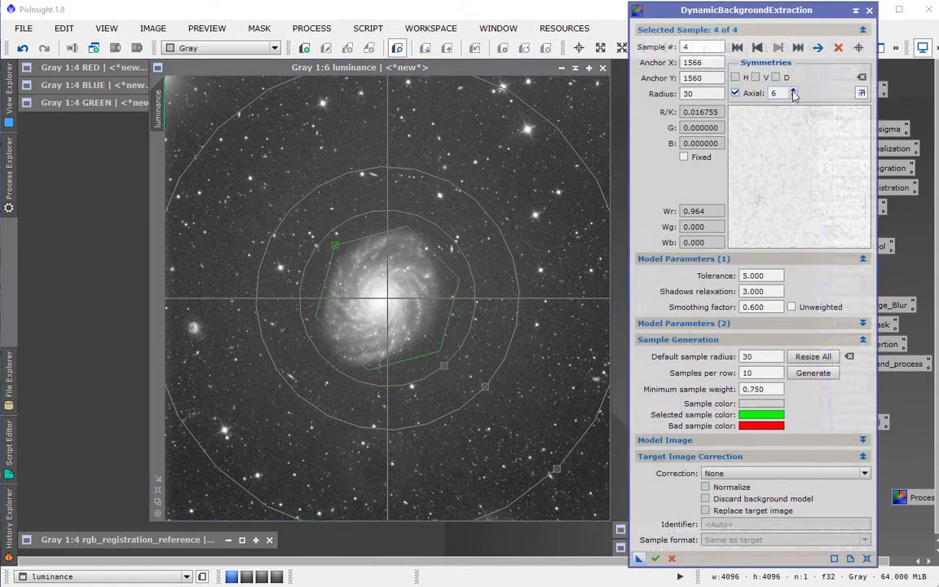
click(735, 93)
click(795, 90)
click(794, 90)
click(794, 92)
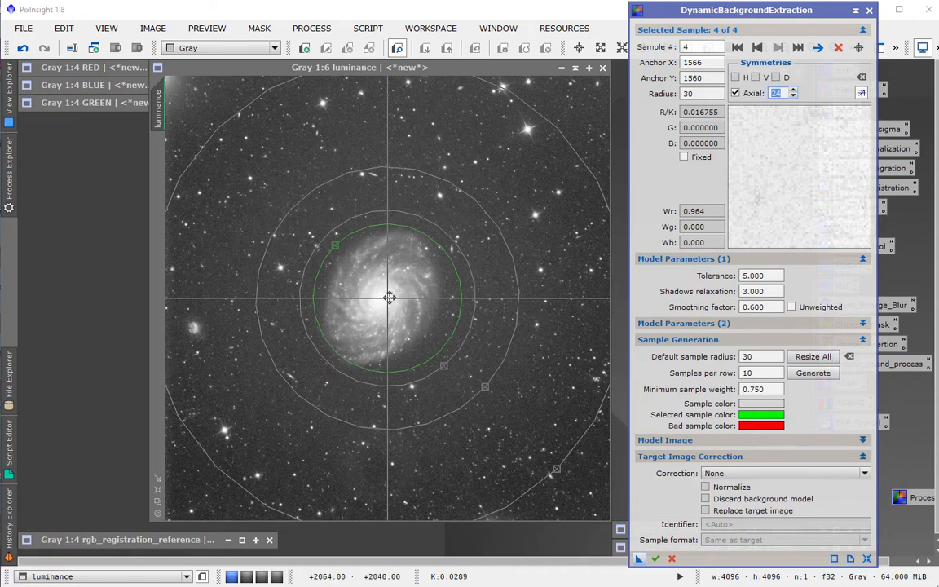
drag(390, 298, 383, 296)
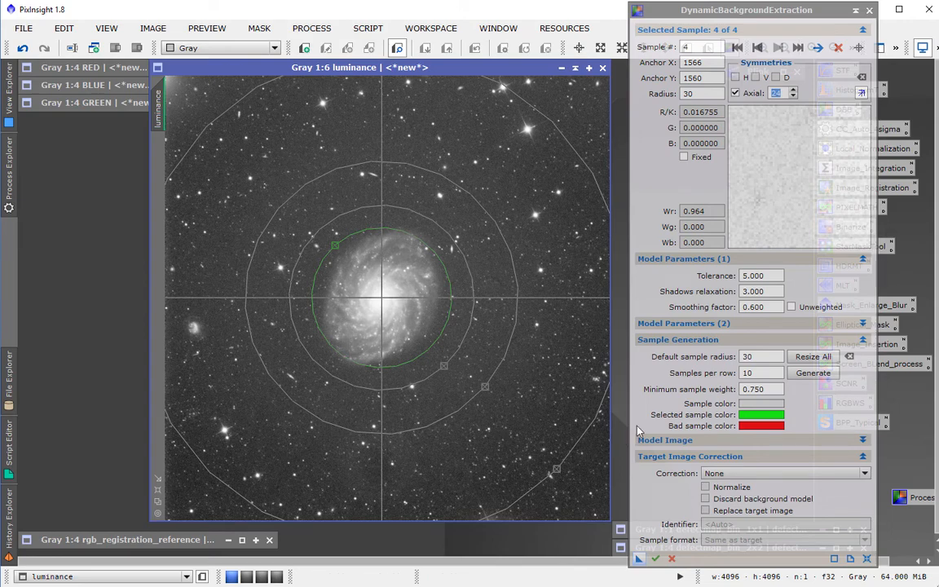
- Set the target image correction to Division and apply the background extraction to the luminance image
click(710, 476)
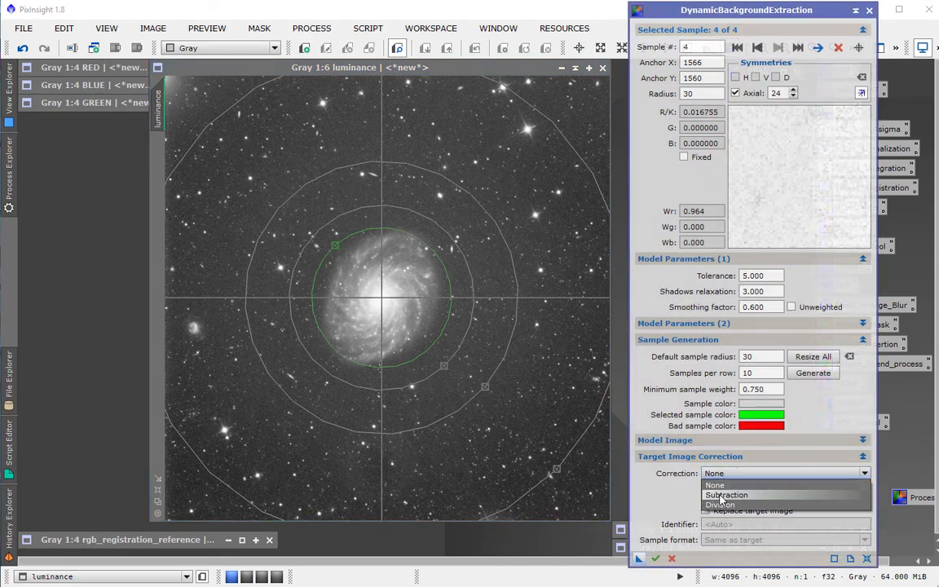
click(721, 505)
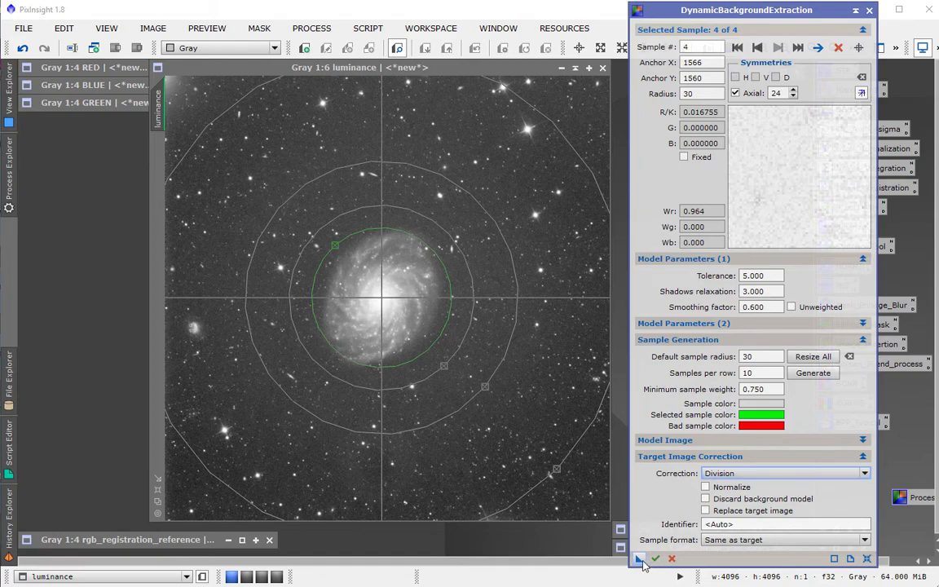
drag(639, 560, 358, 335)
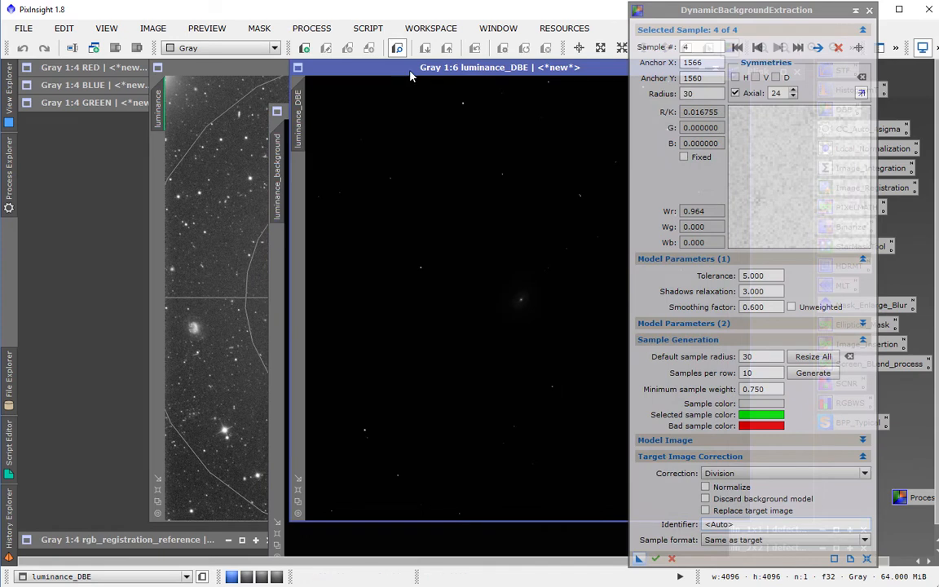
- Separate the luminance_DBE and luminance_background windows and auto-stretch the display of the background model
drag(411, 72, 140, 97)
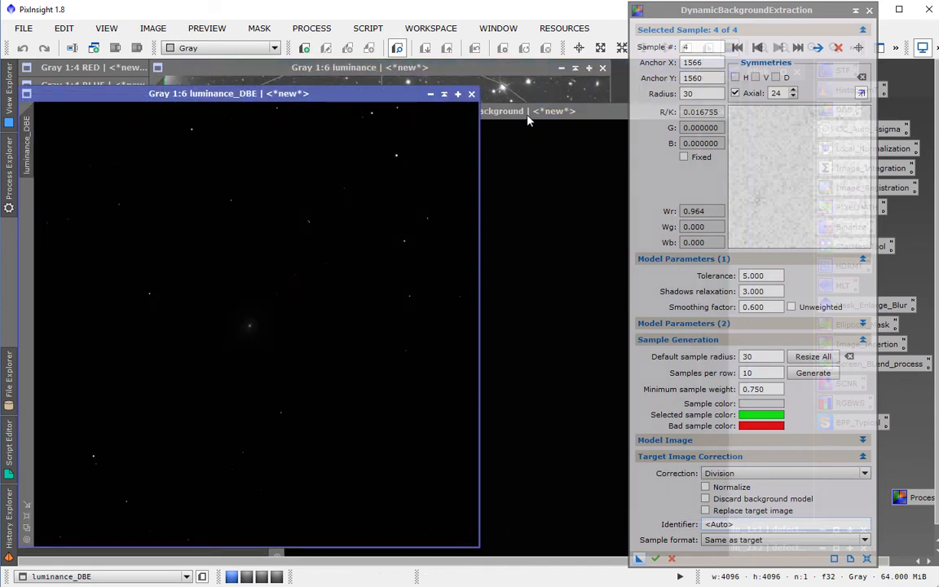
drag(524, 112, 304, 96)
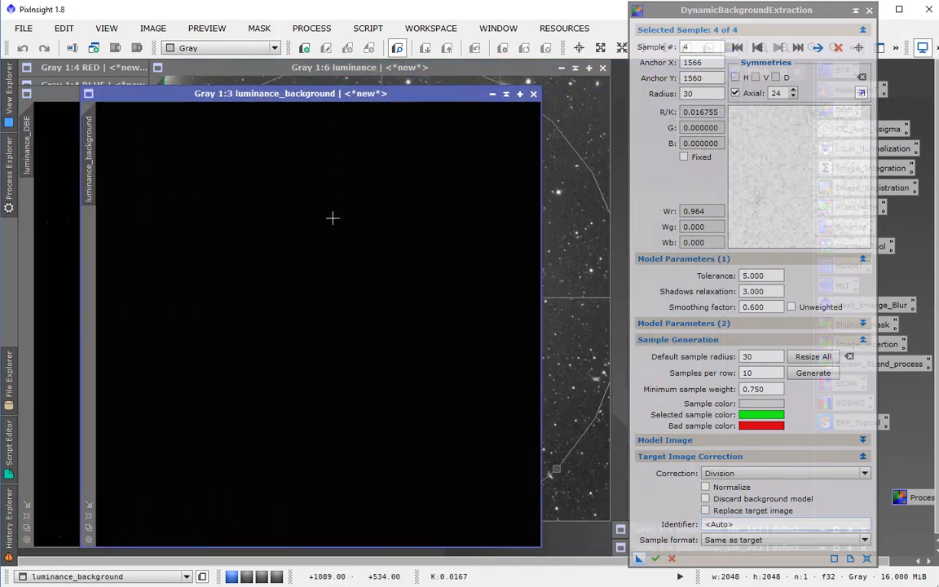
key(ctrl+a)
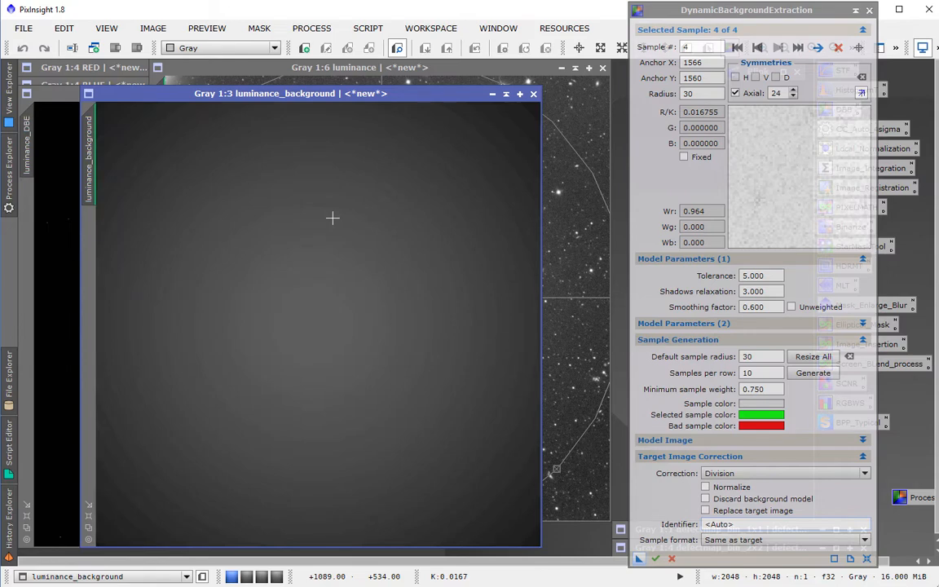
drag(285, 91, 321, 74)
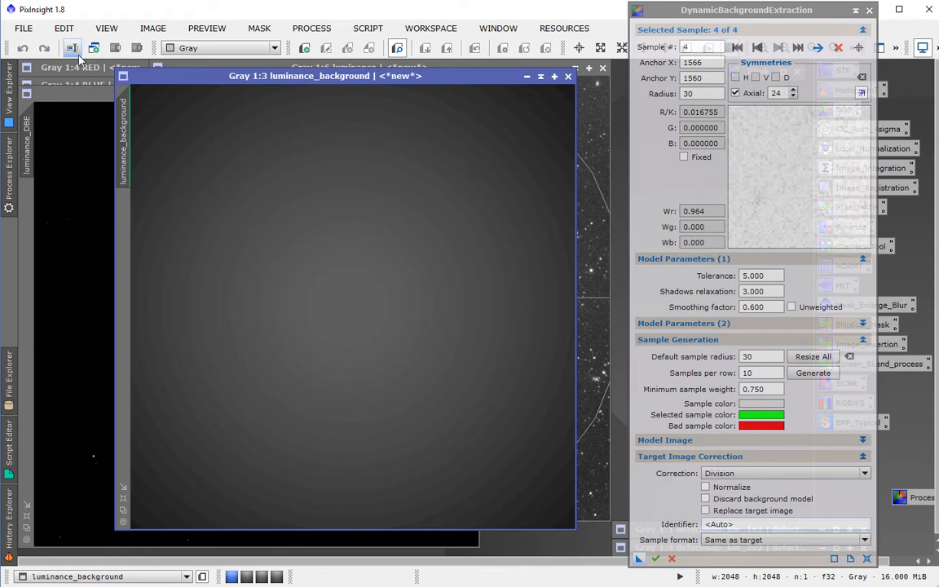
- Enable 24-bit STF LUTs for the display of the luminance_background model
click(105, 28)
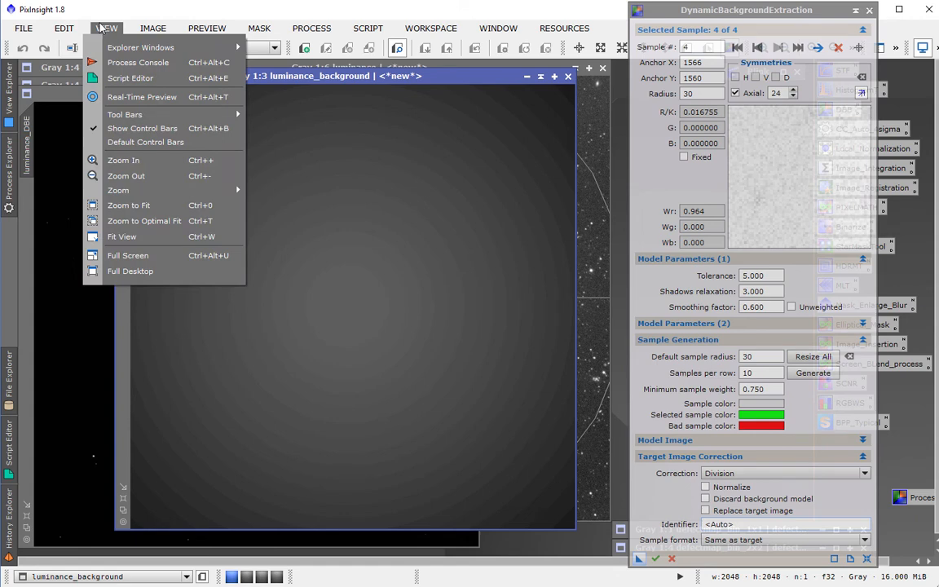
mouse_move(142, 33)
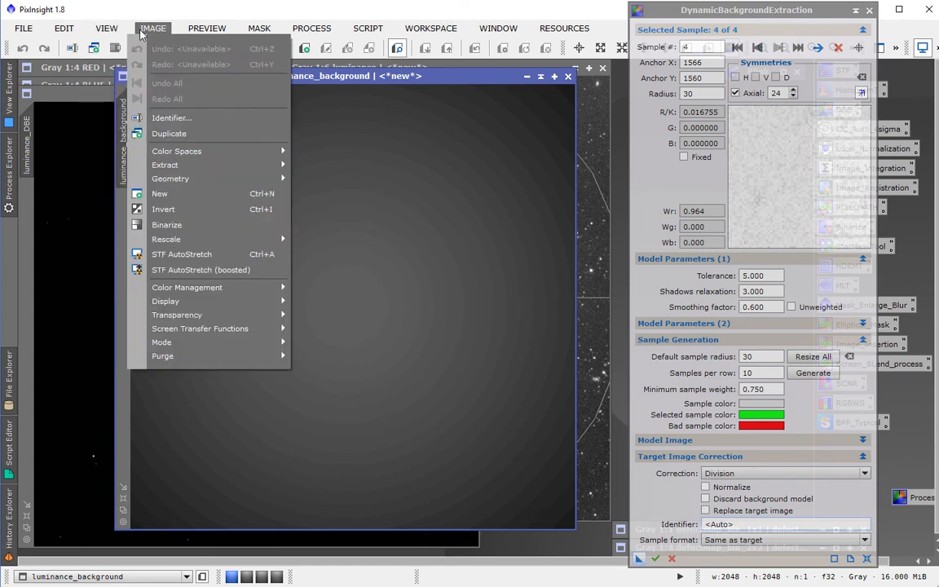
mouse_move(229, 329)
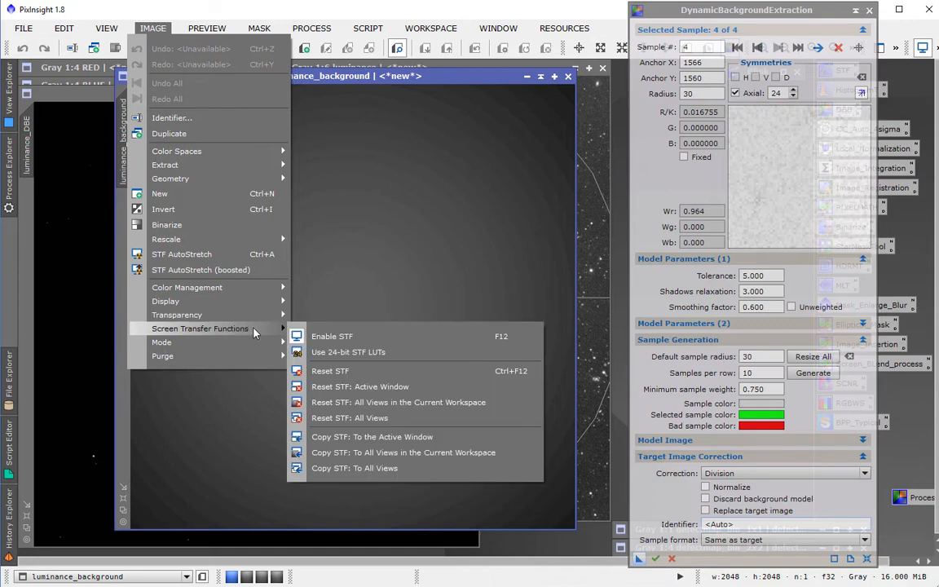
click(330, 359)
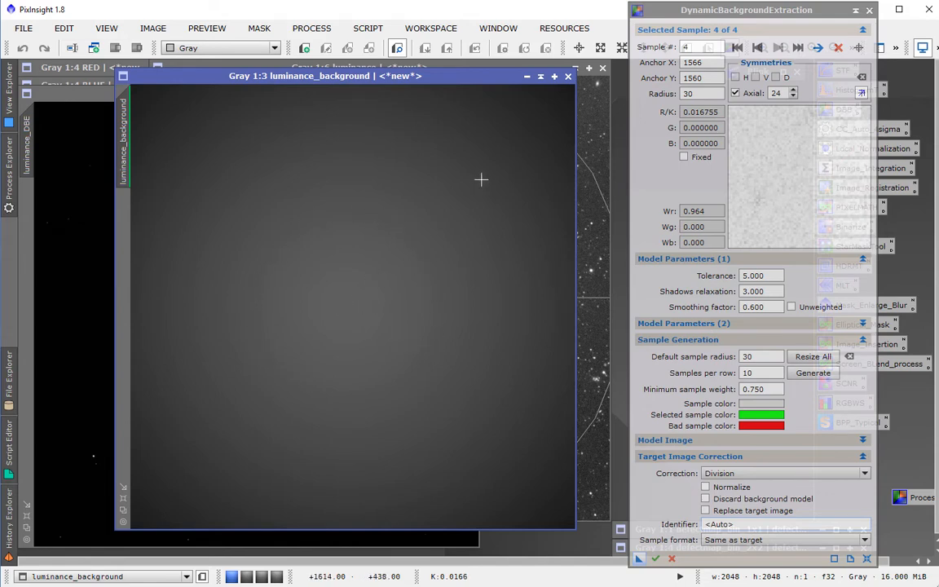
- Close the background model, then inspect the auto-stretched luminance_DBE image over the original and close it too
click(568, 77)
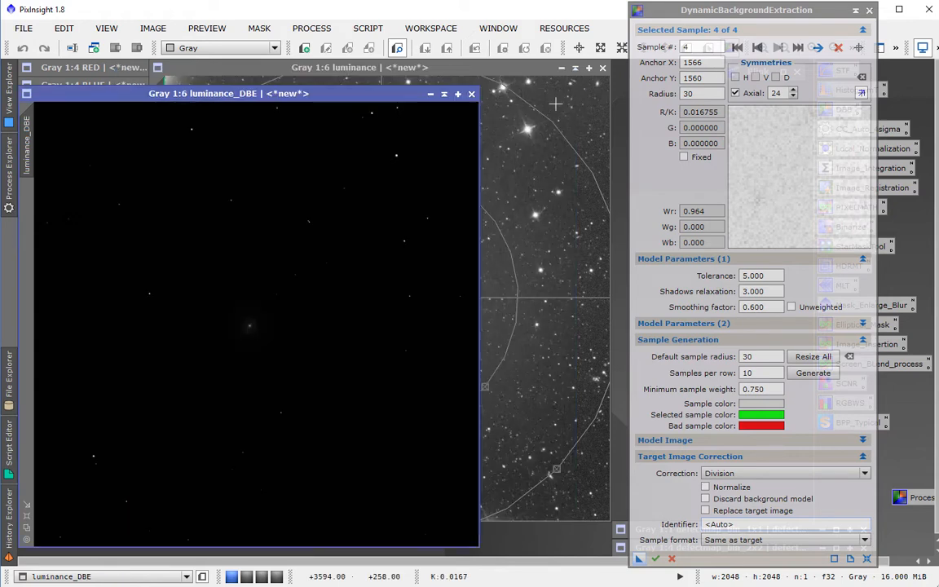
key(ctrl+a)
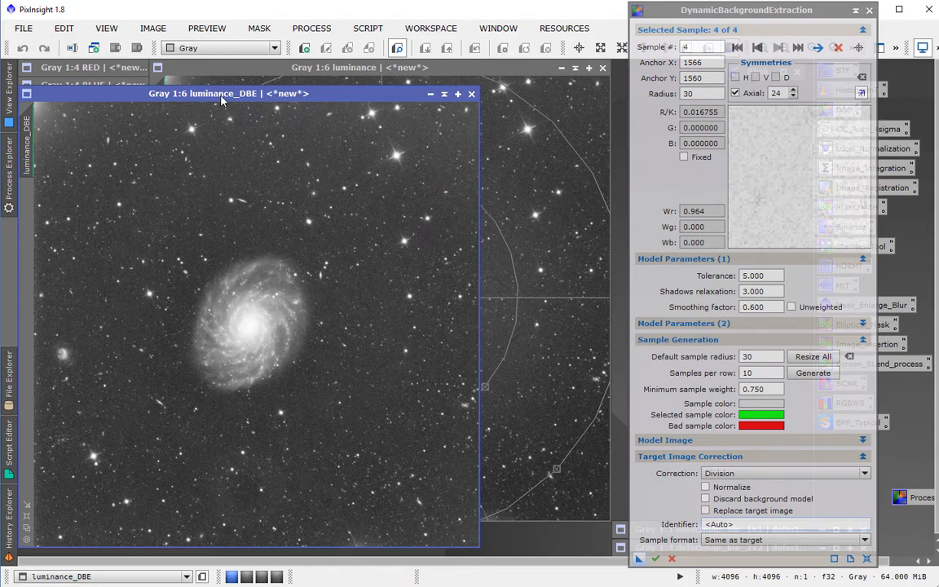
drag(202, 93, 268, 75)
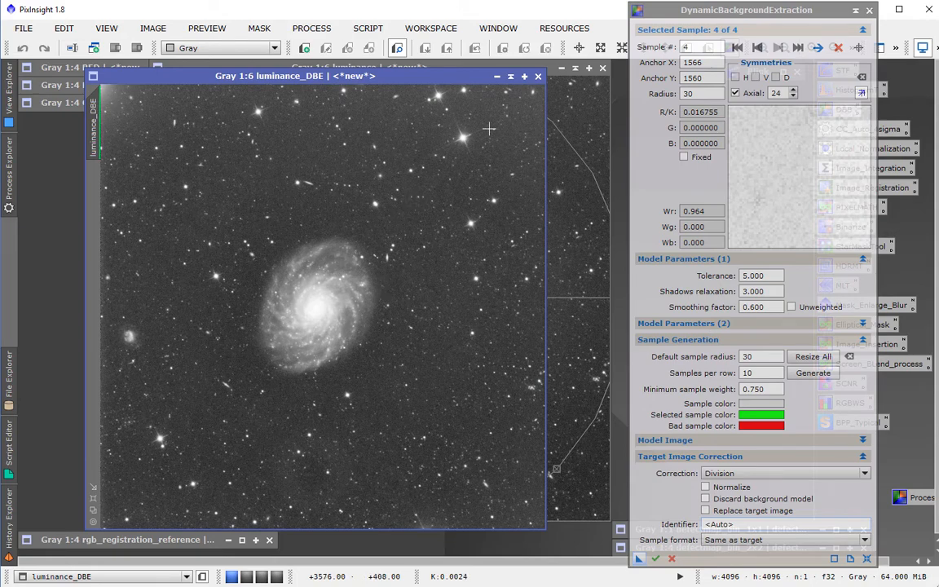
click(537, 77)
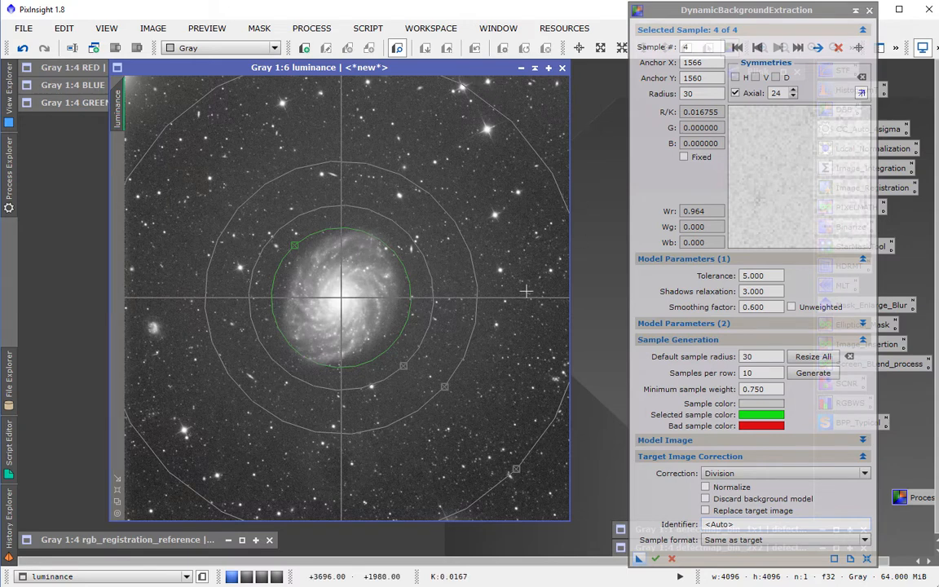
- Make the third sample, just outside the galaxy's lower-right edge, a fixed sample with an R/K value of 0.016800
click(408, 371)
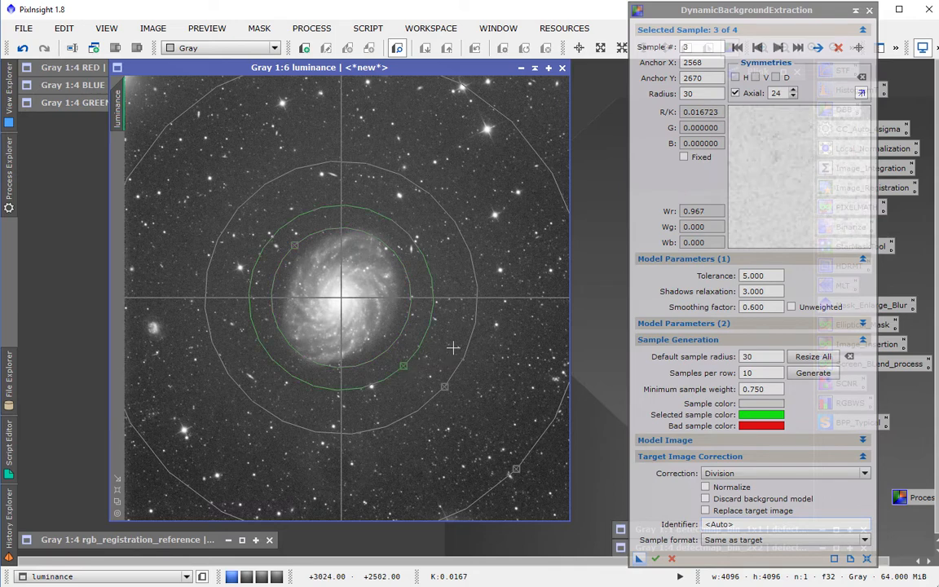
click(683, 157)
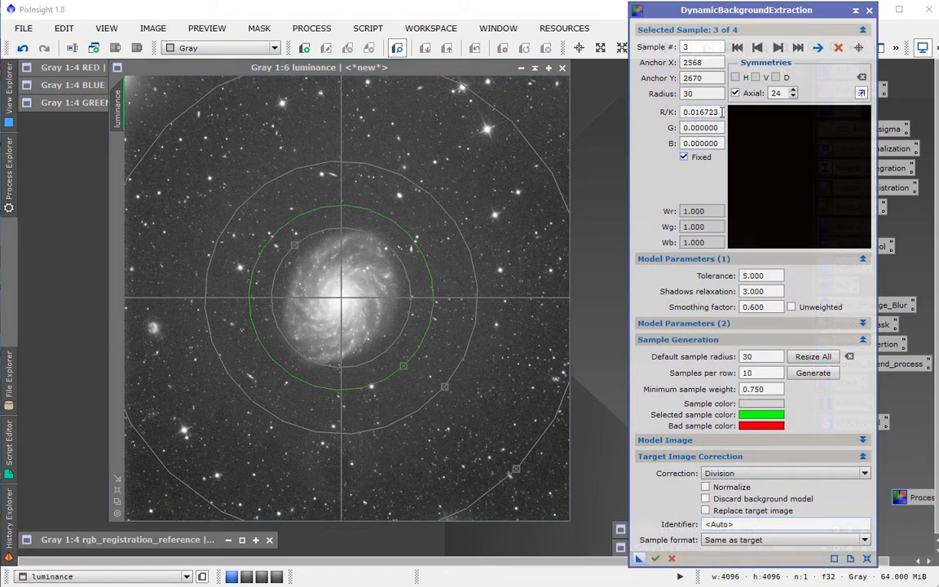
drag(721, 112, 709, 113)
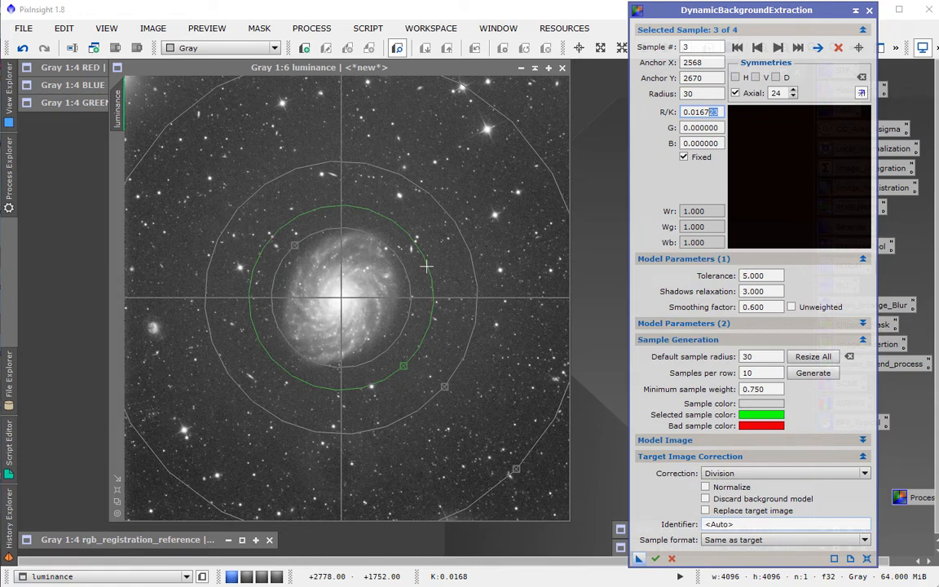
click(699, 113)
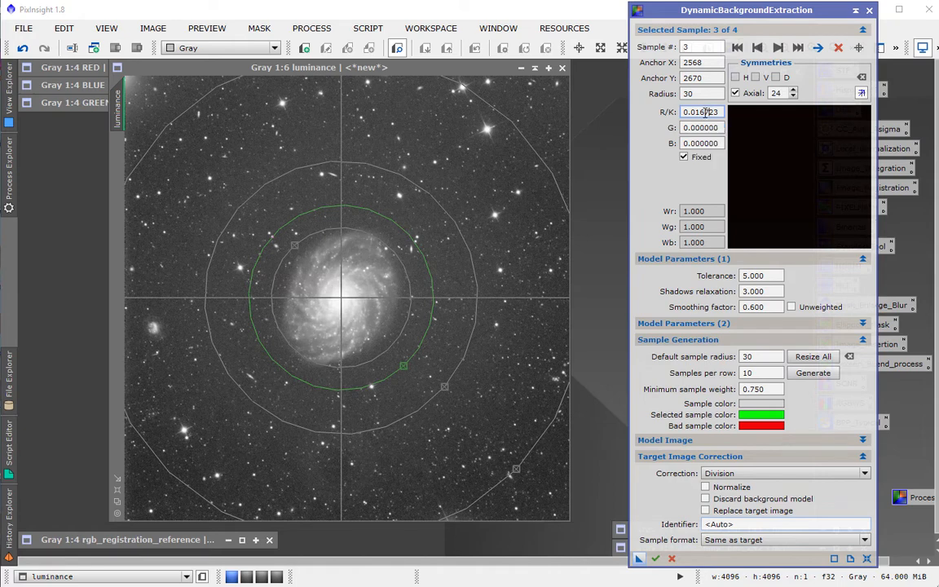
drag(706, 111, 715, 116)
click(707, 111)
drag(707, 111, 714, 112)
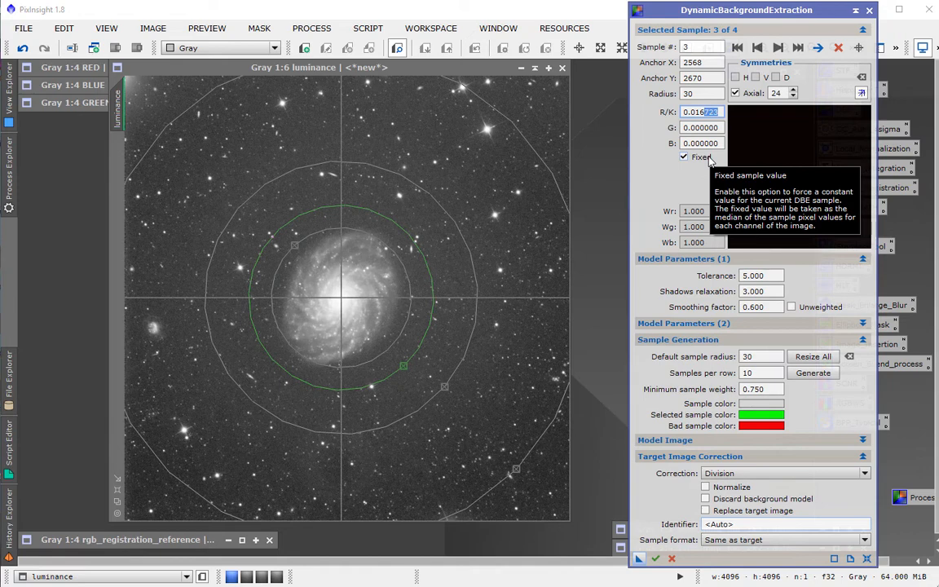
key(BackSpace)
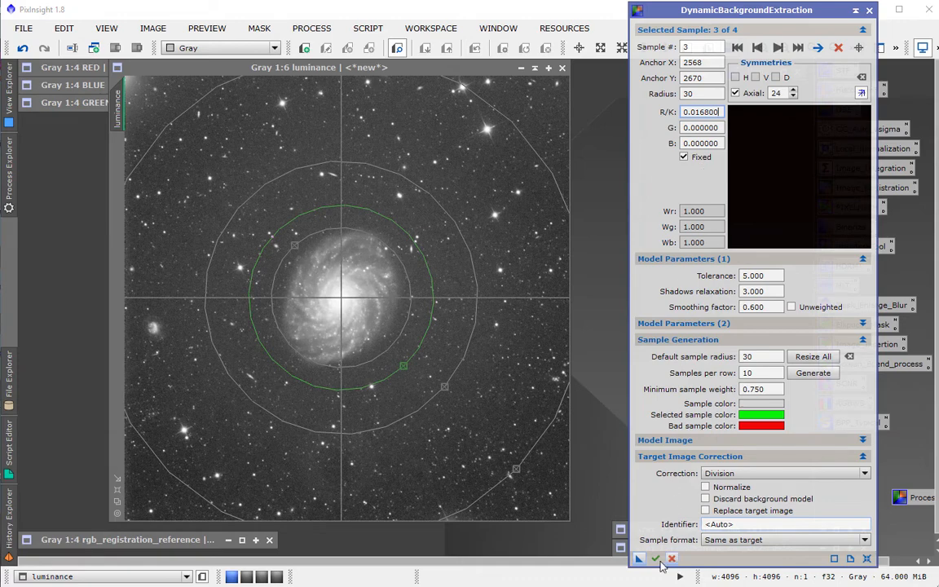
- Apply the extraction to the luminance image, auto-stretch the corrected result for inspection, and close both output images
drag(638, 559, 488, 393)
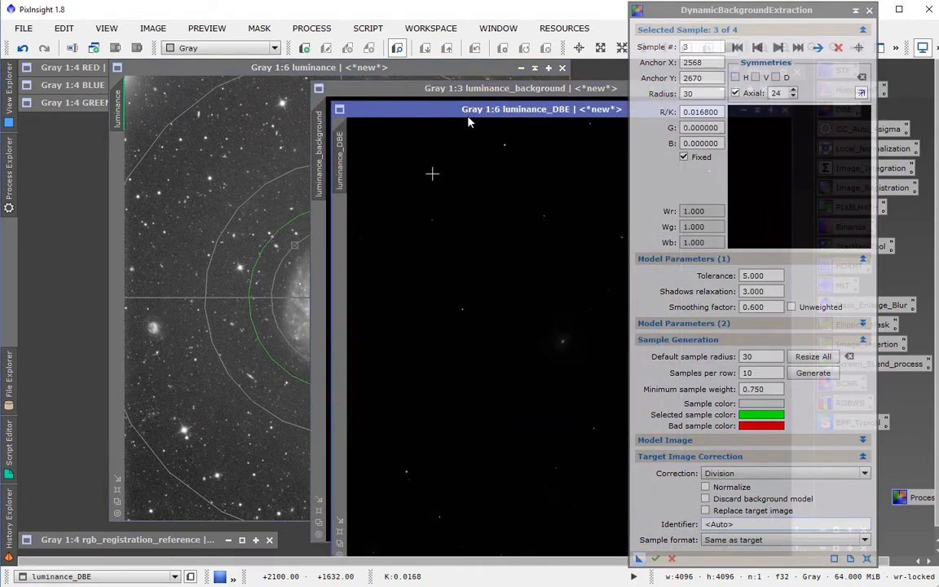
drag(426, 104, 248, 101)
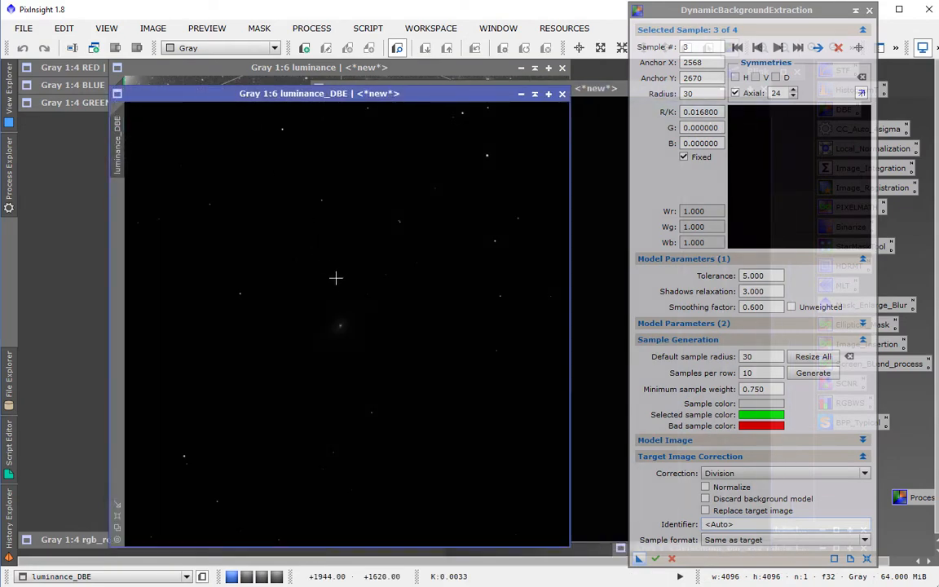
key(ctrl+a)
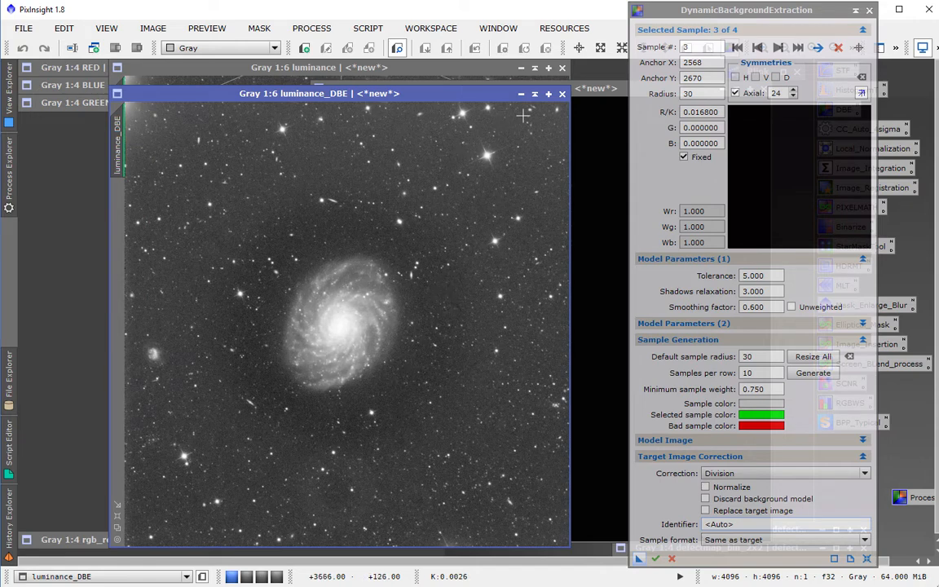
click(562, 94)
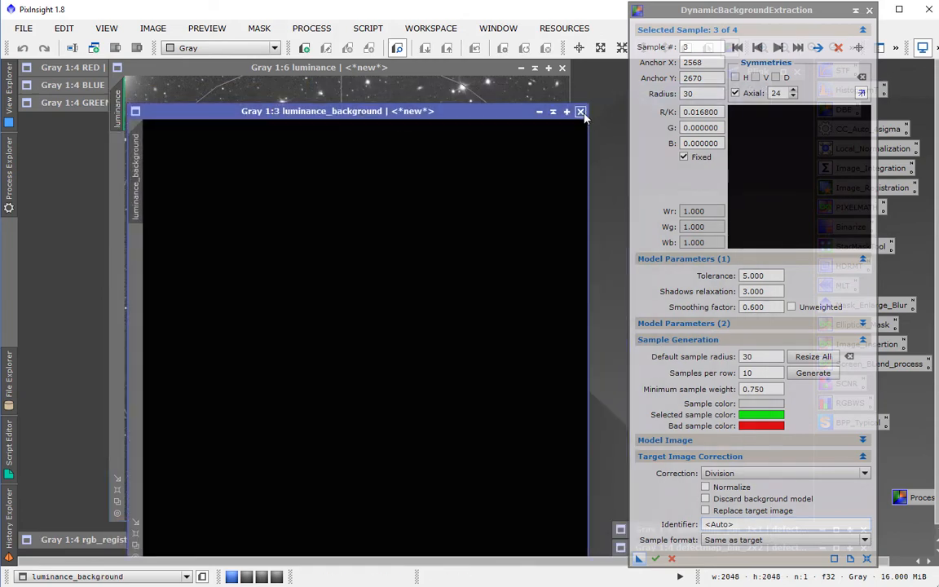
click(580, 111)
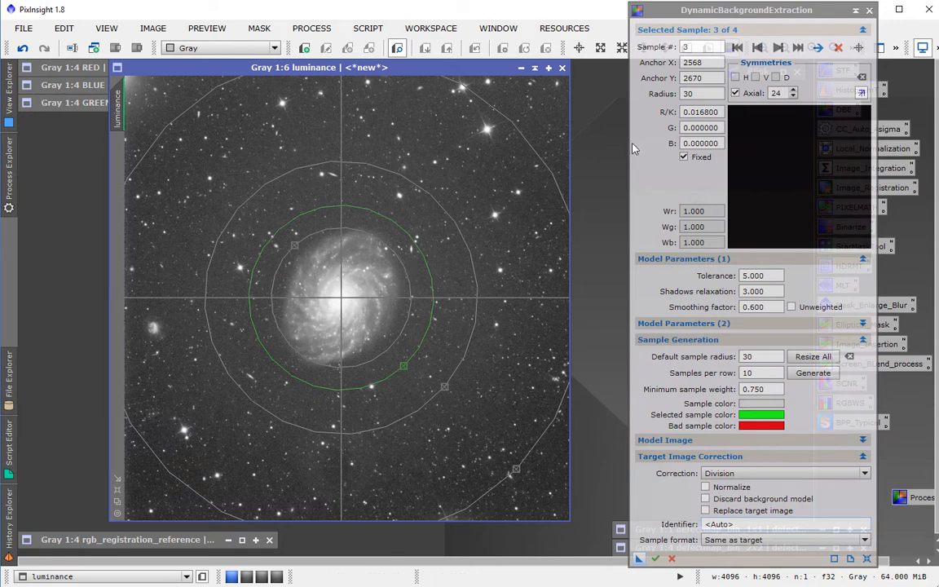
- Set the third sample's fixed R/K value to 0.016680
click(715, 112)
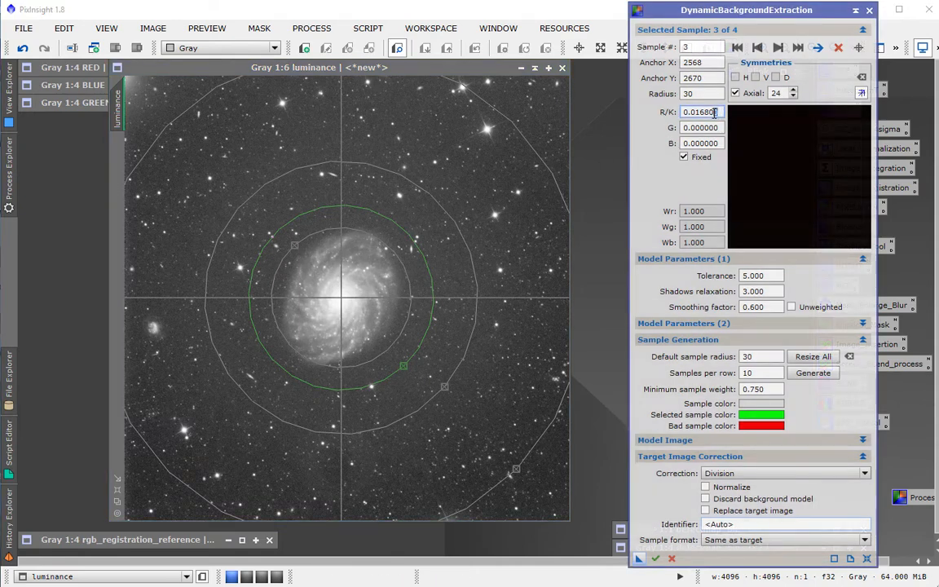
drag(723, 112, 711, 111)
text(6)
- Rerun the extraction on luminance, compare the auto-stretched luminance_DBE with the original's position, and close the corrected and background images
drag(640, 563, 495, 429)
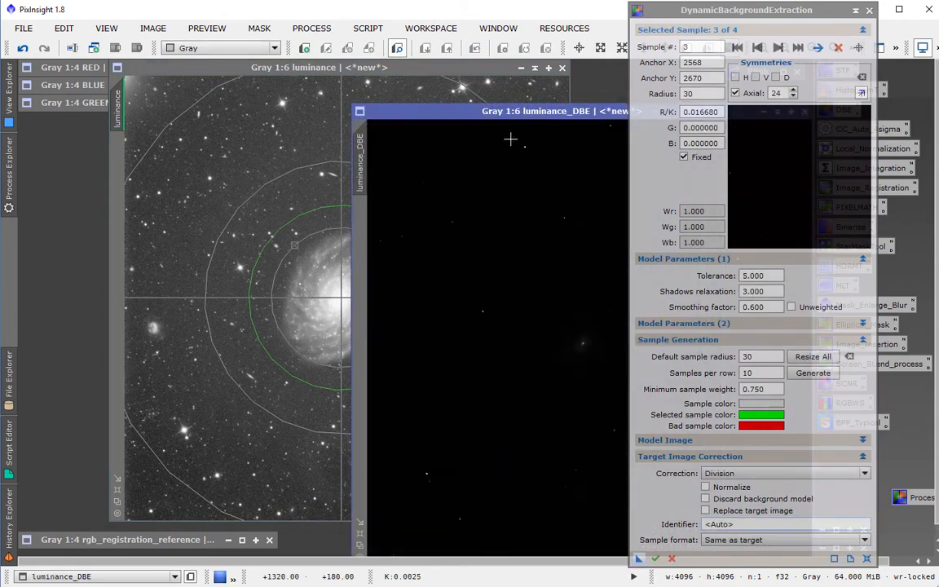
drag(478, 110, 292, 65)
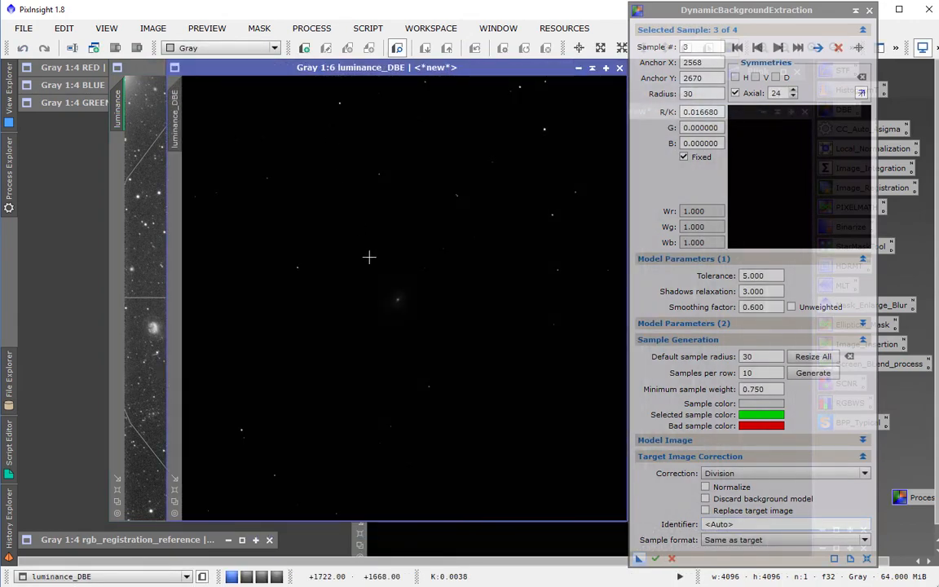
key(ctrl+a)
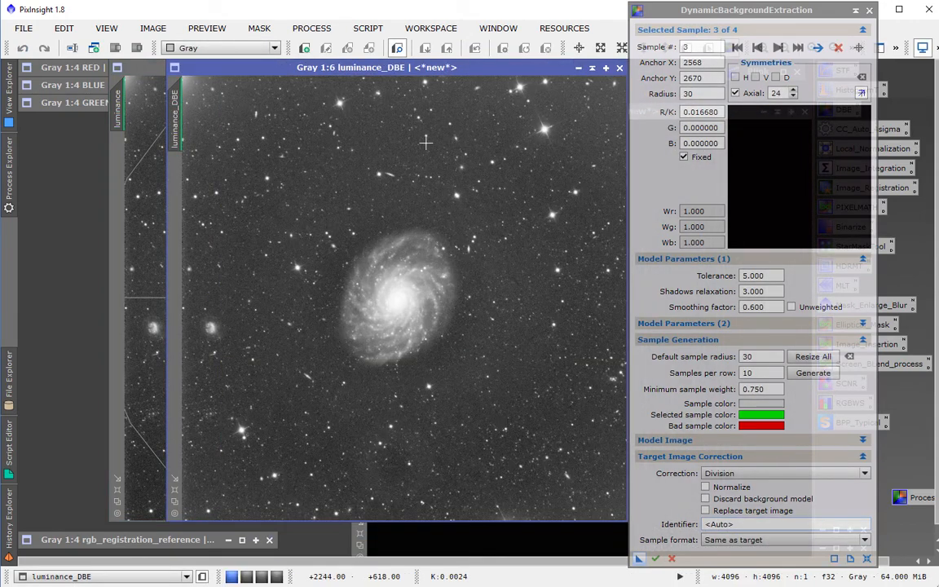
drag(387, 65, 330, 65)
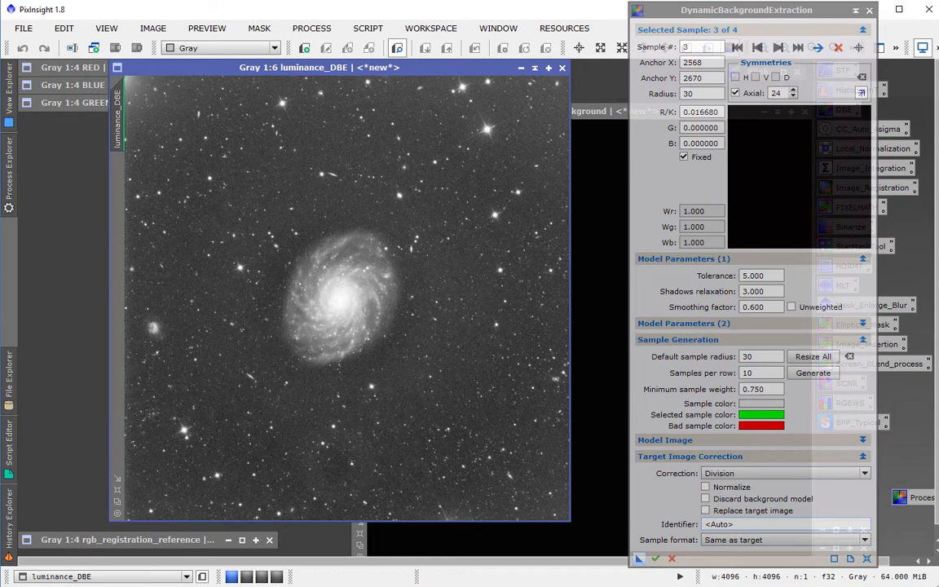
click(563, 68)
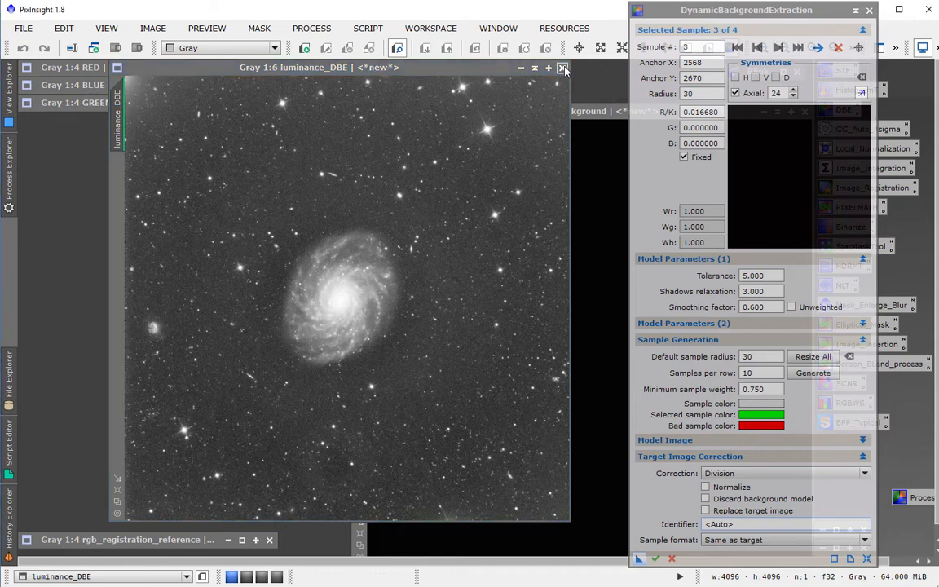
drag(460, 117, 259, 99)
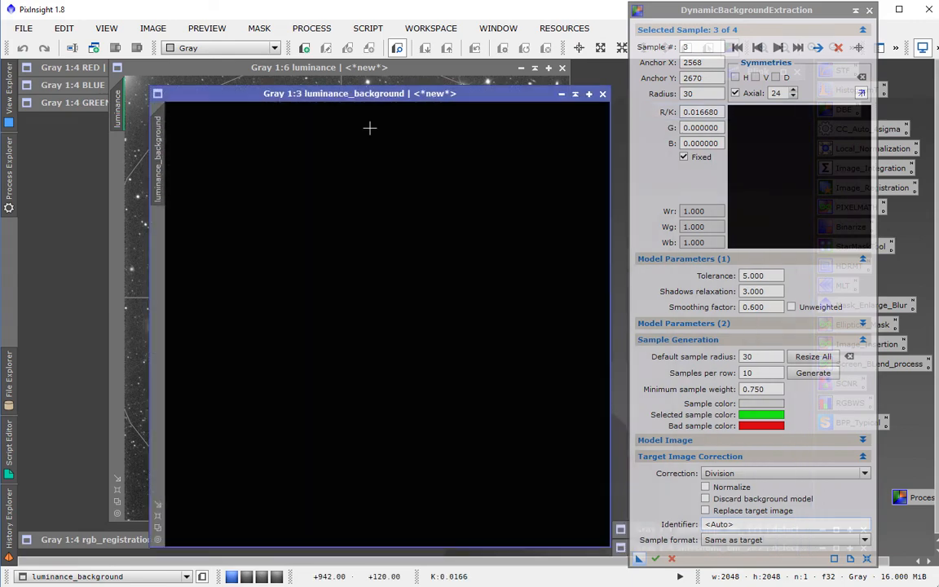
click(605, 94)
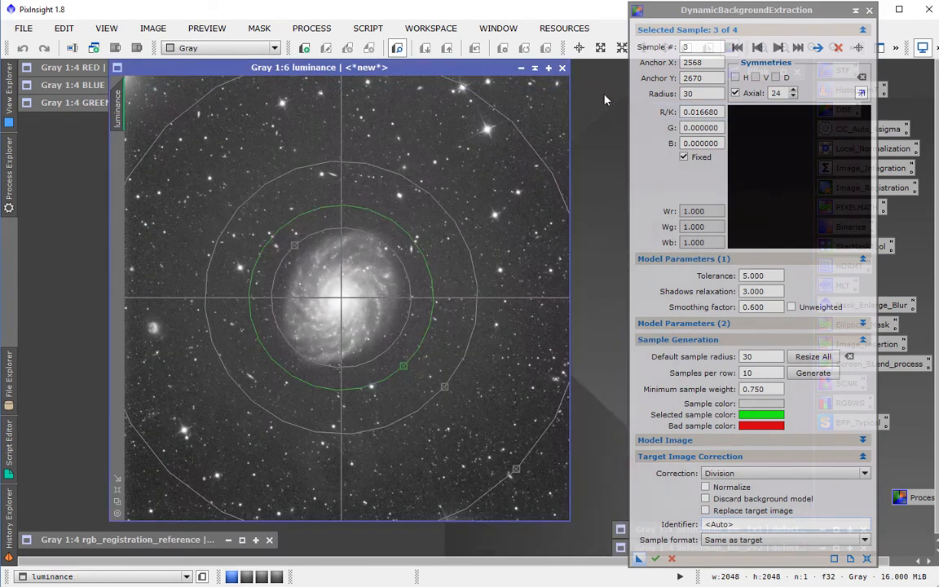
- Set the third sample's fixed R/K value to 0.016700
click(716, 112)
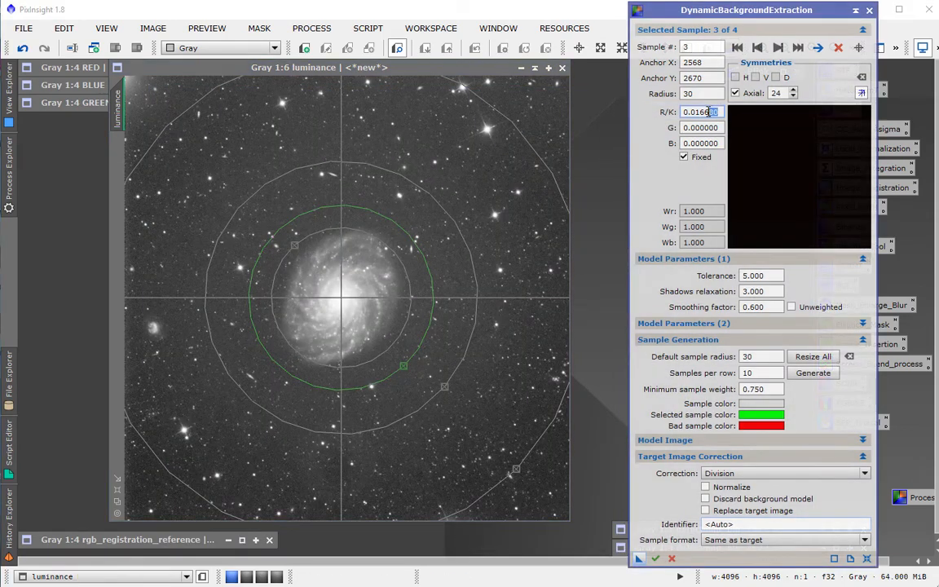
key(BackSpace)
key(BackSpace)
text(700)
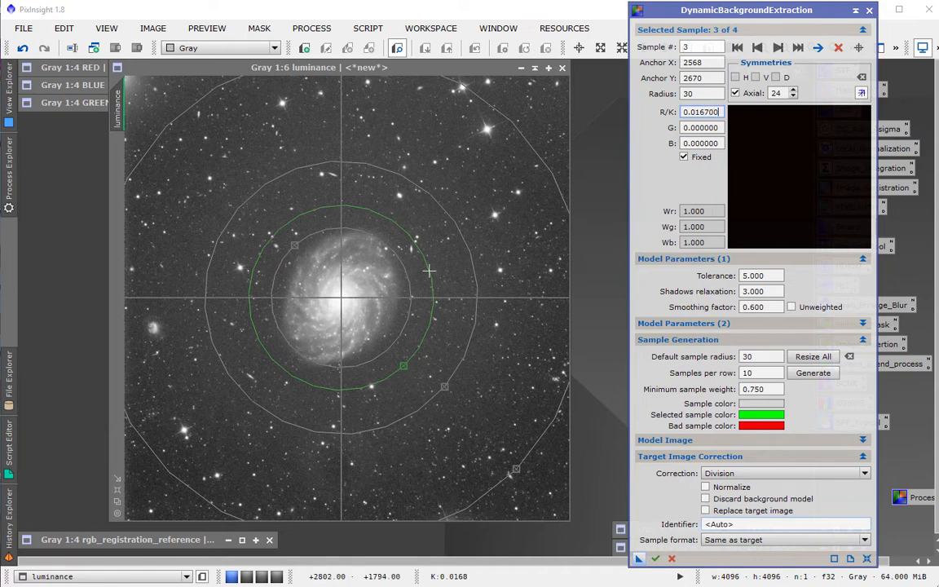
- Make the fourth sample, at the galaxy's upper-left edge, a fixed sample with an R/K value of 0.016700
click(297, 245)
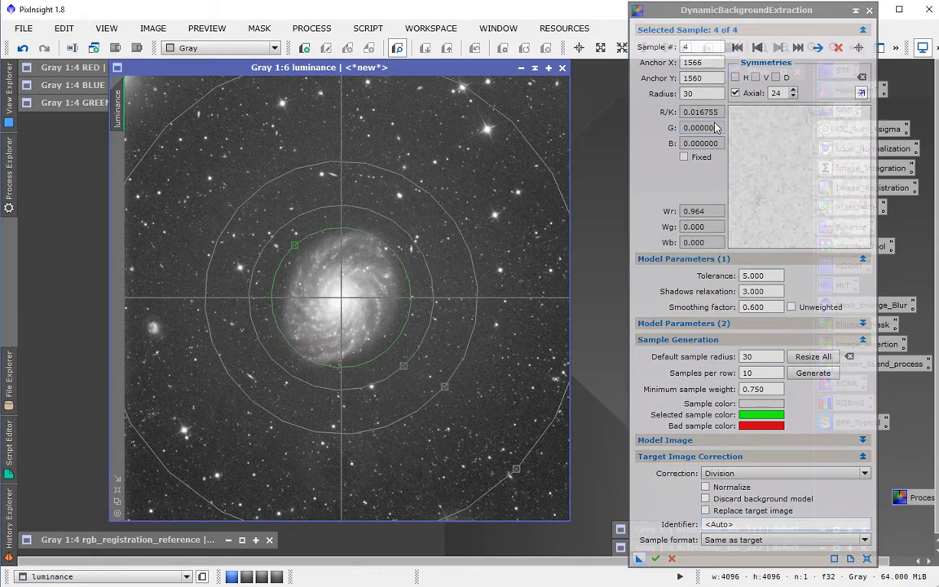
click(684, 157)
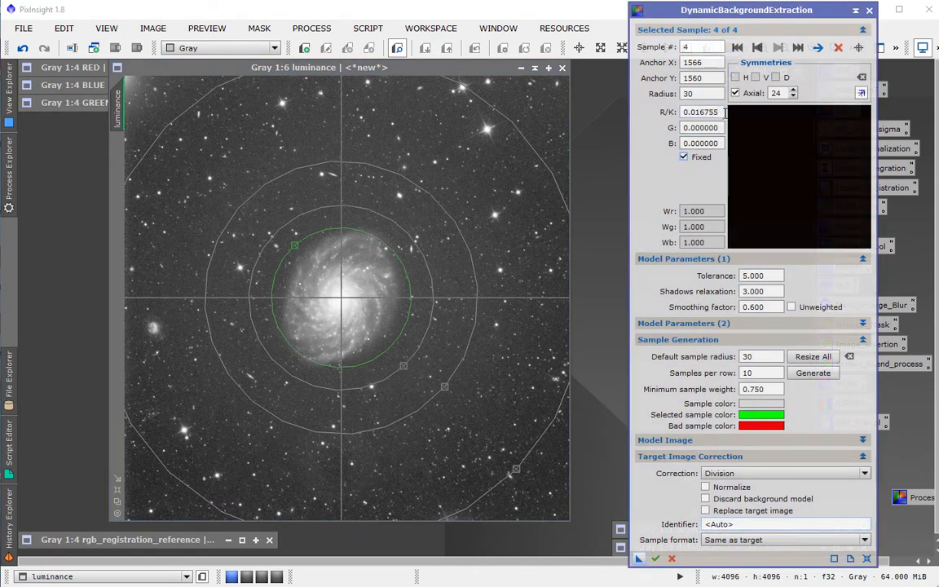
drag(710, 112, 732, 140)
- Apply the extraction with both fixed samples to luminance, and auto-stretch the new luminance_DBE image positioned over the original
drag(640, 559, 490, 380)
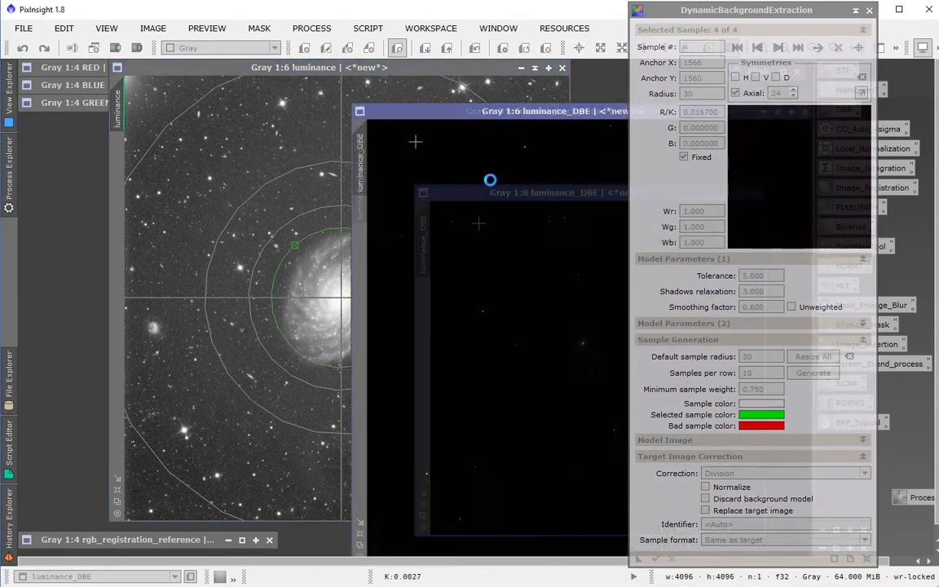
drag(492, 109, 262, 47)
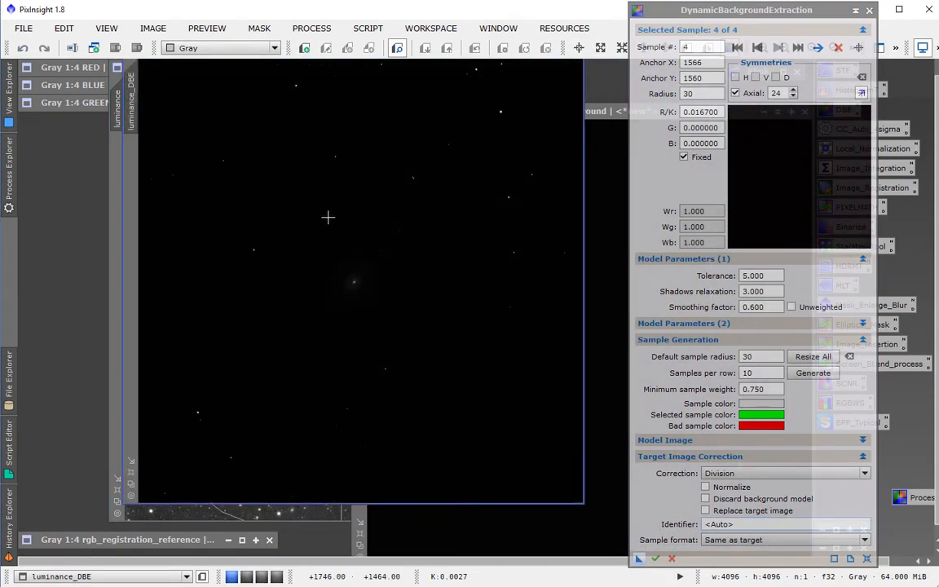
key(ctrl+a)
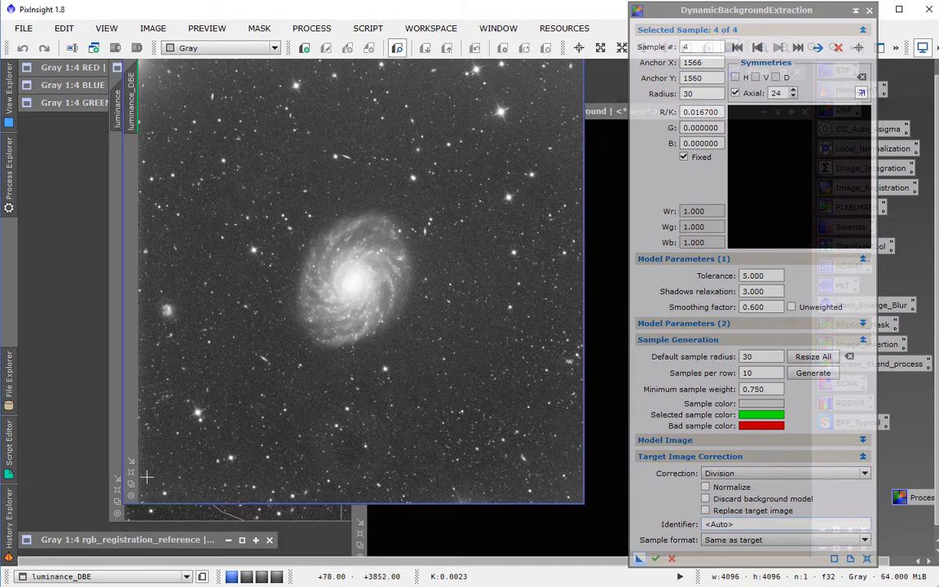
click(131, 473)
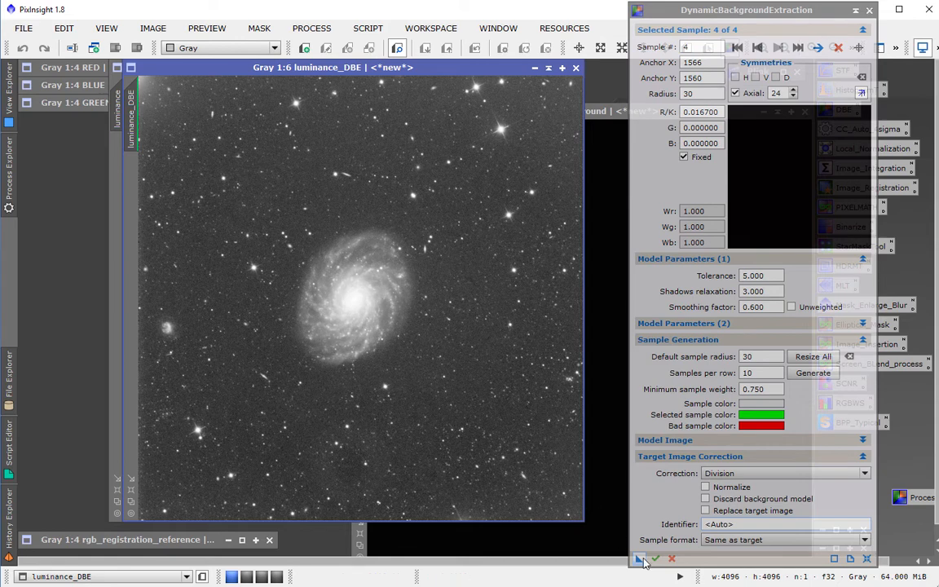
- Save the extraction settings as a process icon on the workspace and cancel the active DynamicBackgroundExtraction session
drag(644, 563, 54, 355)
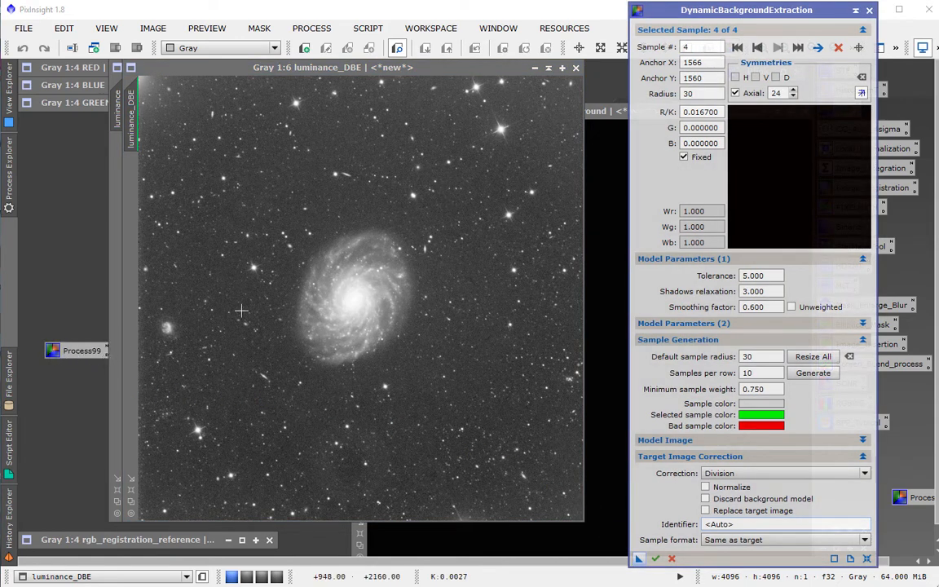
click(870, 10)
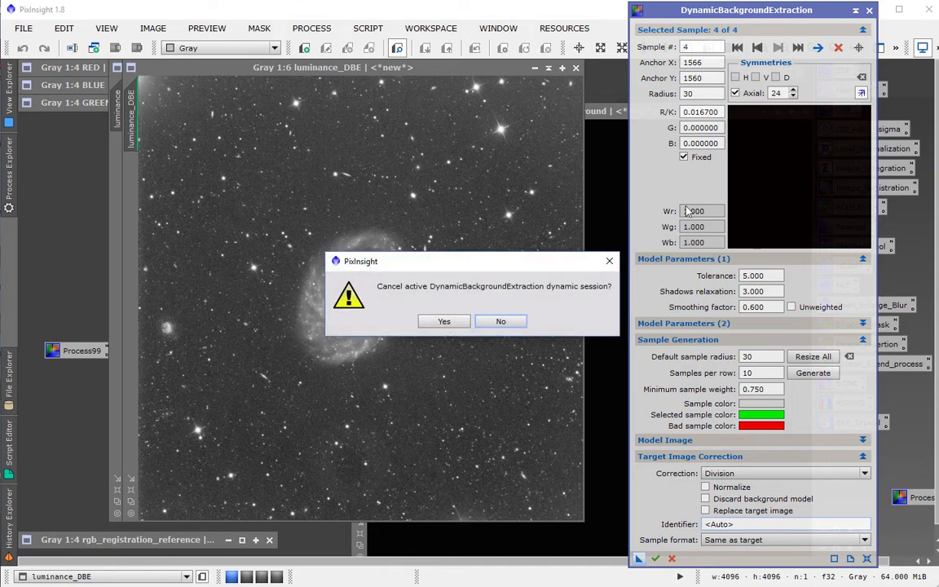
click(451, 323)
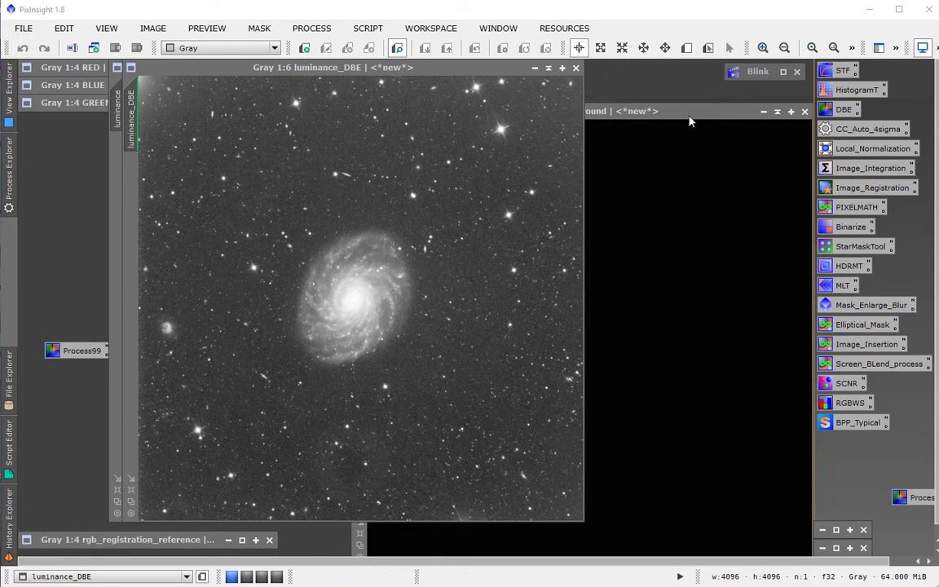
- Inspect the auto-stretched luminance_background model with smoother screen transfer function rendering, and close that image
drag(690, 116, 593, 91)
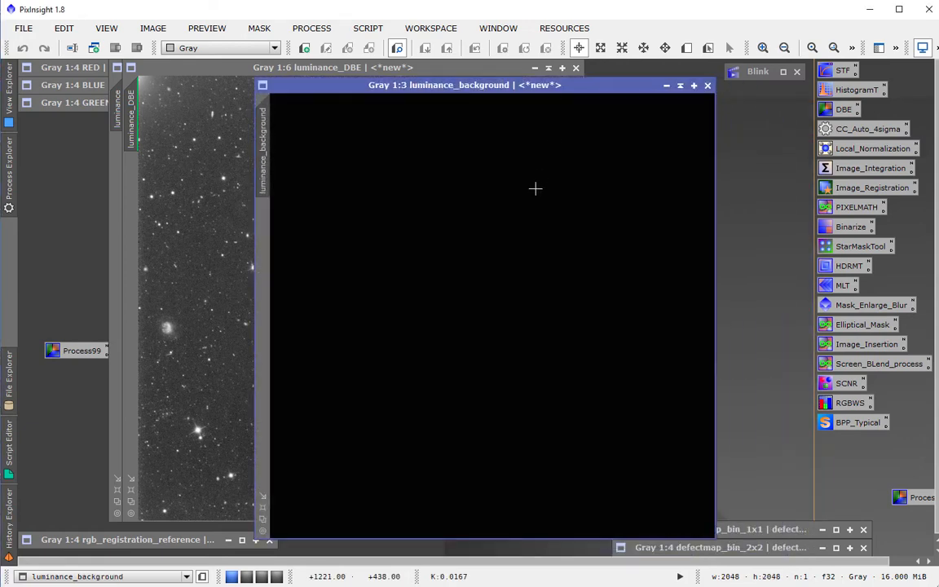
key(ctrl+a)
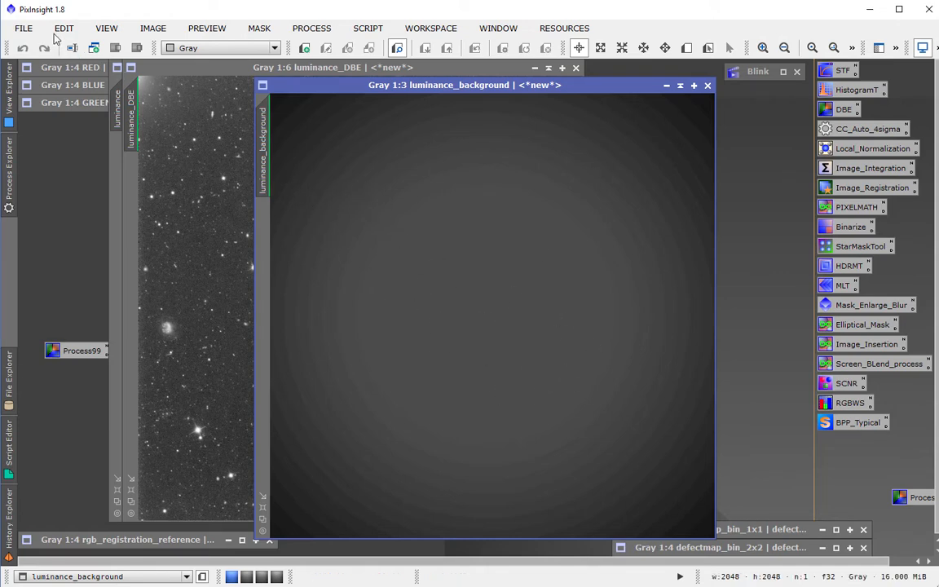
click(64, 30)
mouse_move(106, 29)
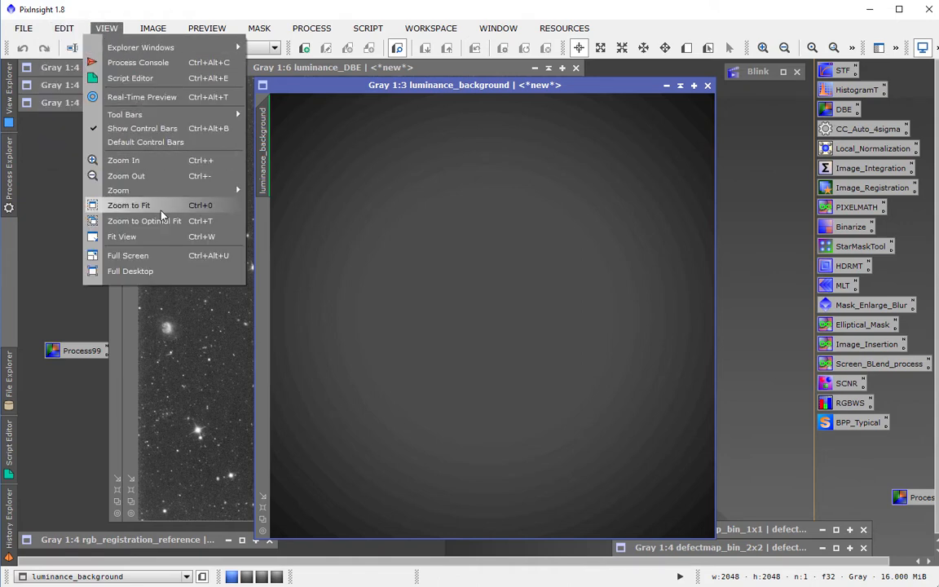
mouse_move(152, 29)
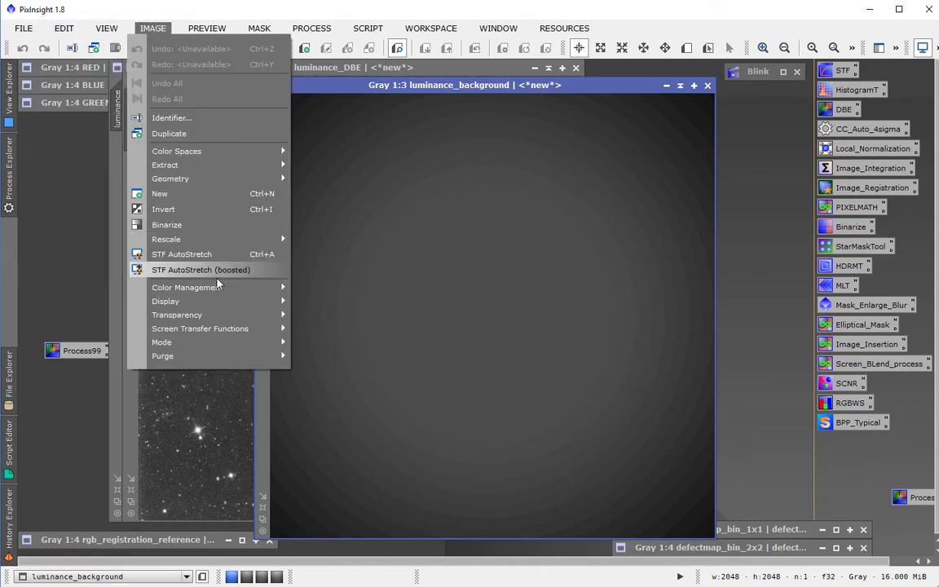
mouse_move(230, 304)
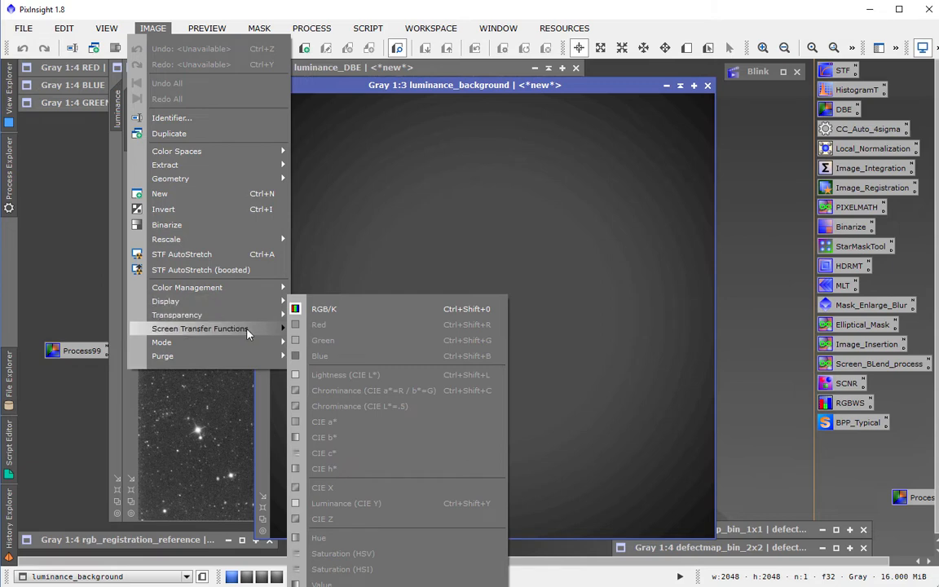
mouse_move(249, 329)
click(310, 352)
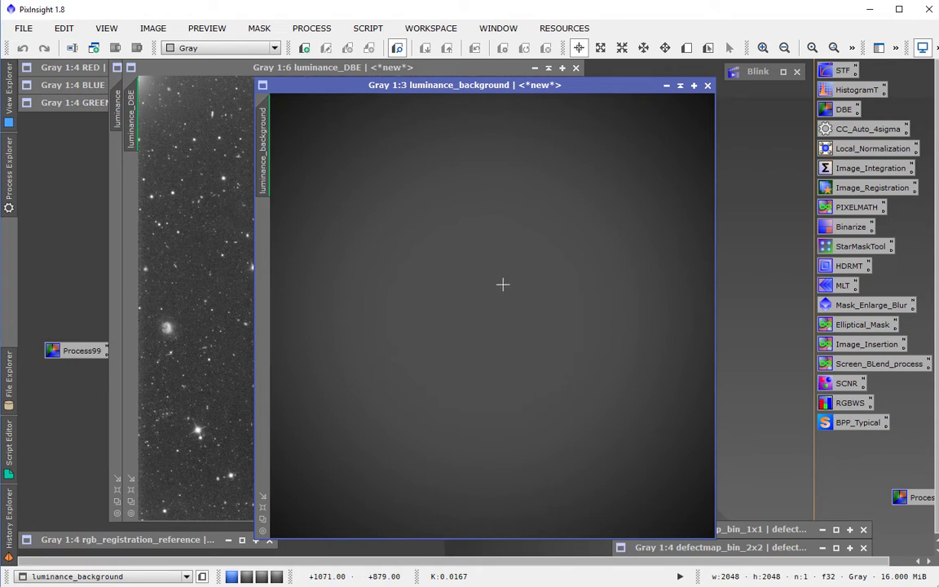
click(708, 85)
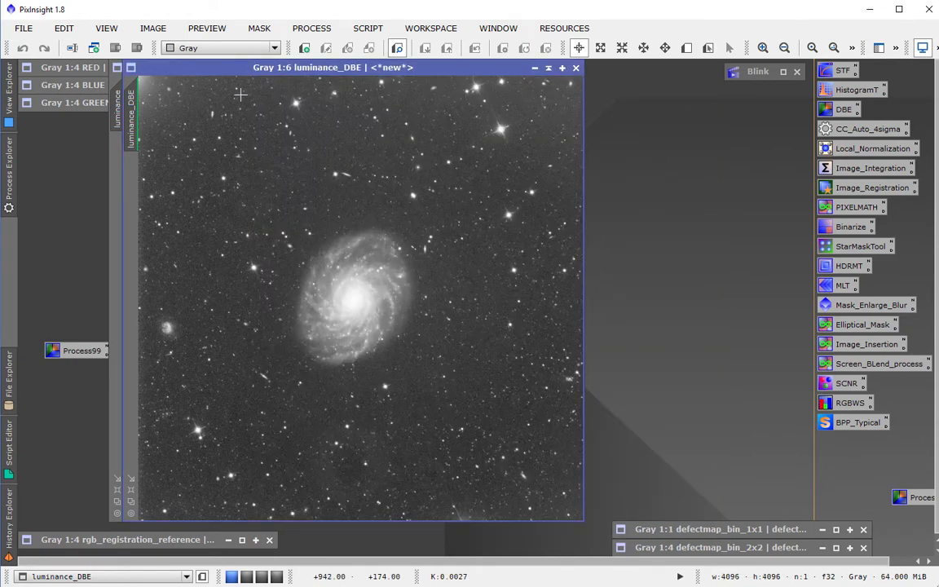
- Align luminance_DBE exactly over the original luminance and alternate between the two images to compare their backgrounds
mouse_move(202, 70)
mouse_down()
mouse_move(278, 106)
mouse_move(191, 70)
mouse_up()
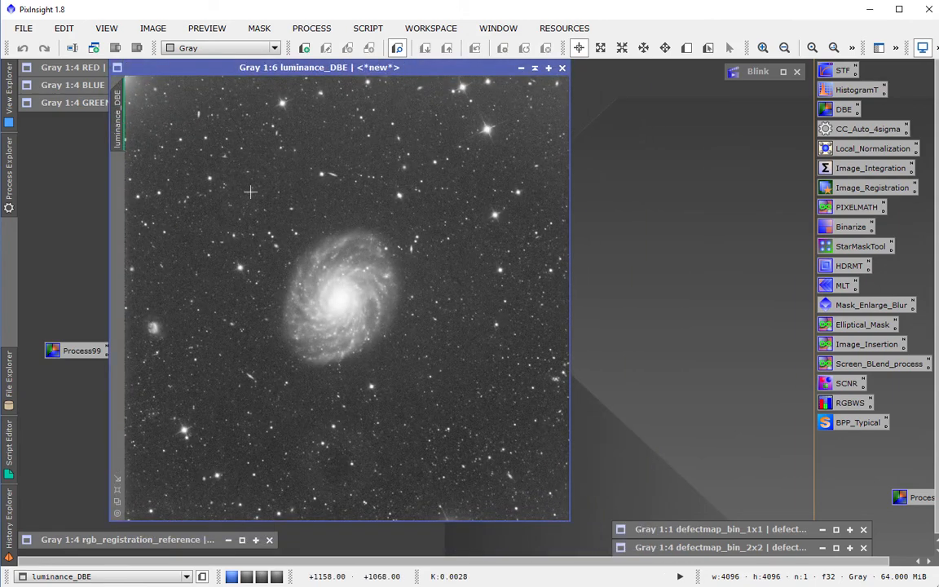
key(ctrl+Page_Up)
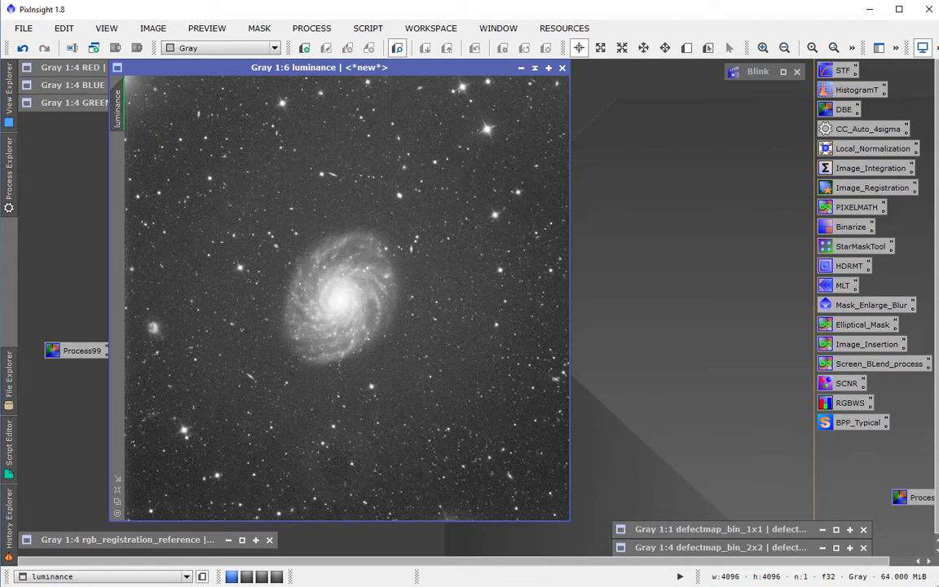
key(ctrl+Page_Down)
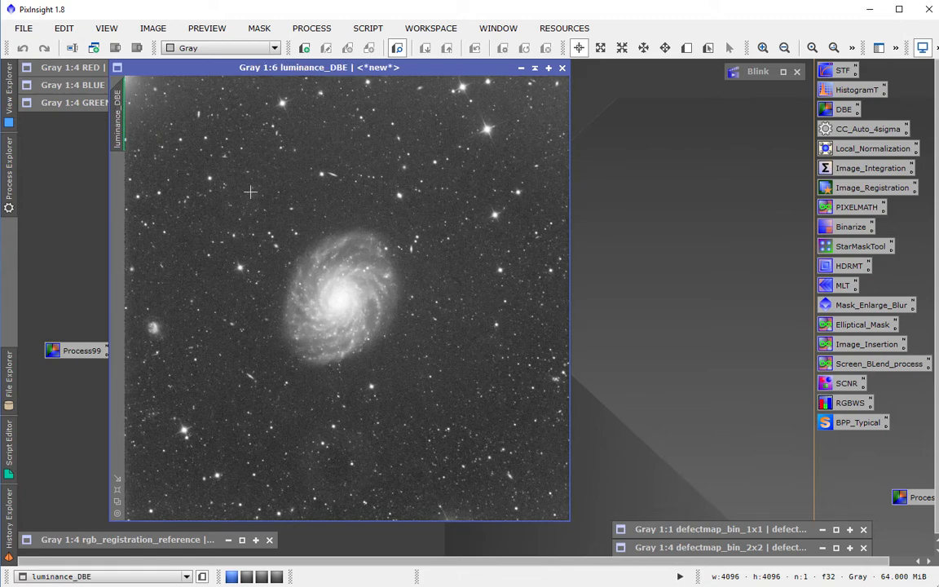
key(ctrl+Page_Up)
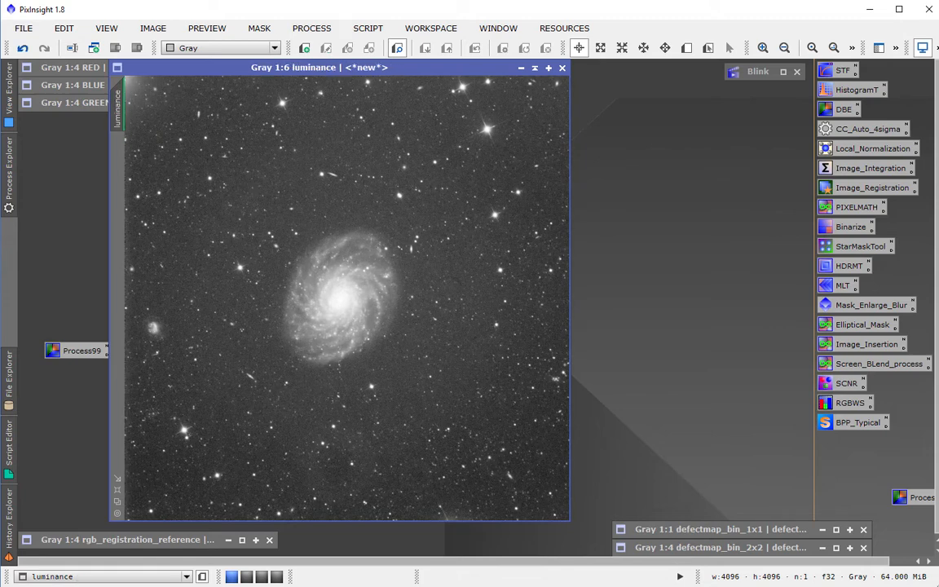
key(ctrl+Page_Down)
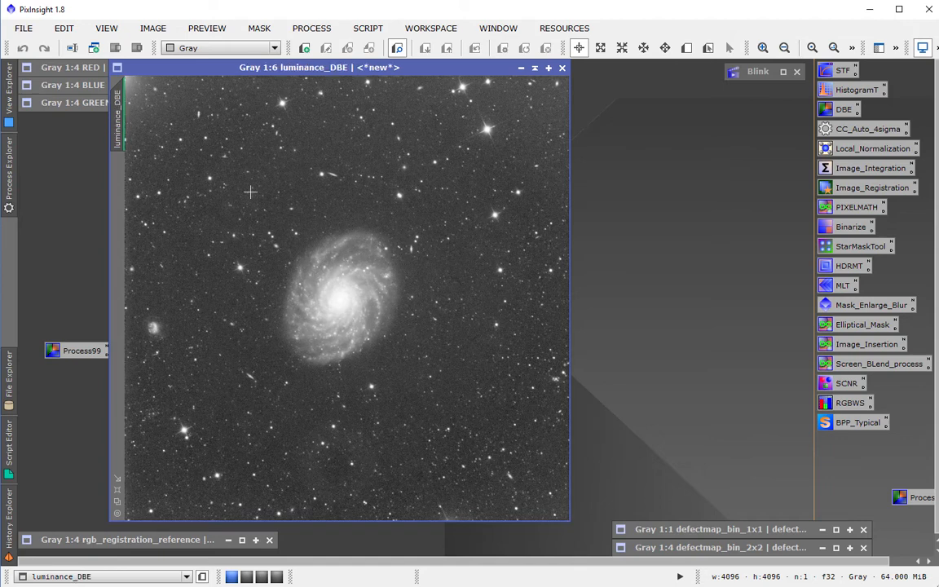
key(ctrl+Page_Up)
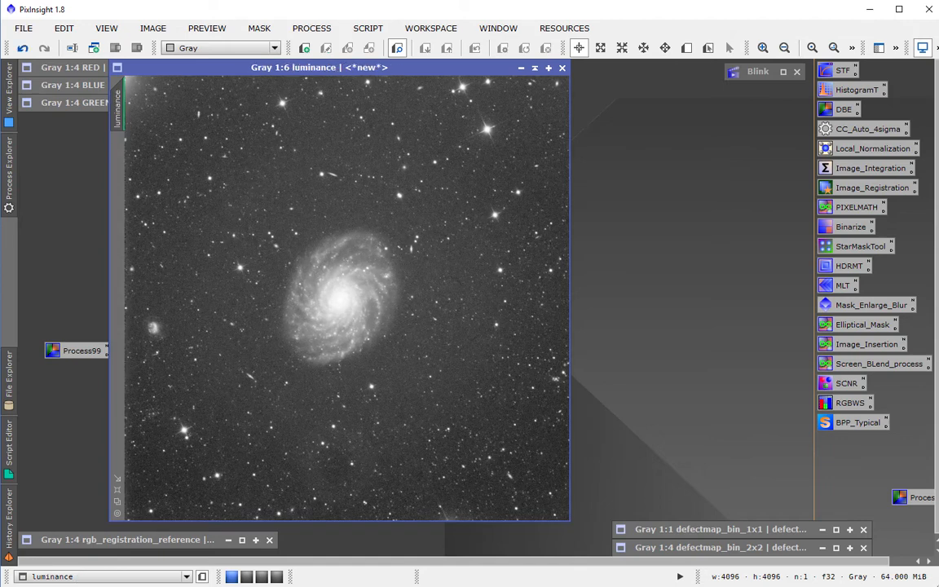
key(ctrl+Page_Down)
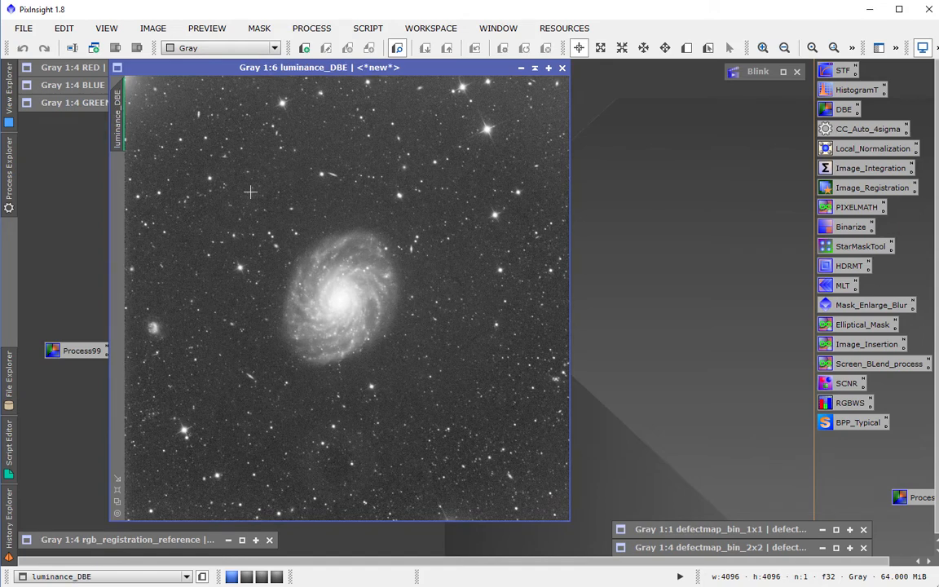
key(ctrl+Page_Up)
key(ctrl+Page_Down)
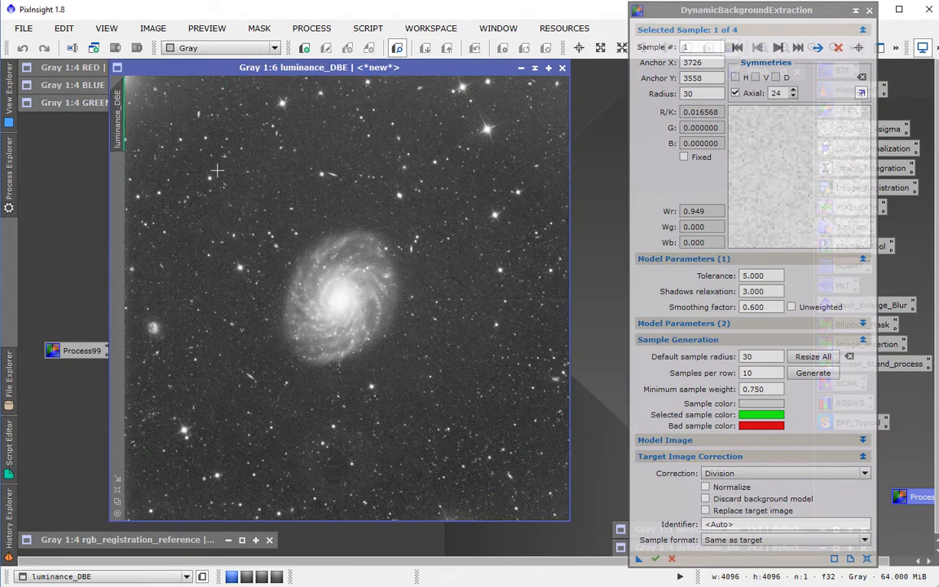
- Cancel the reopened four-sample extraction session and move luminance_DBE aside from the original luminance image
click(870, 11)
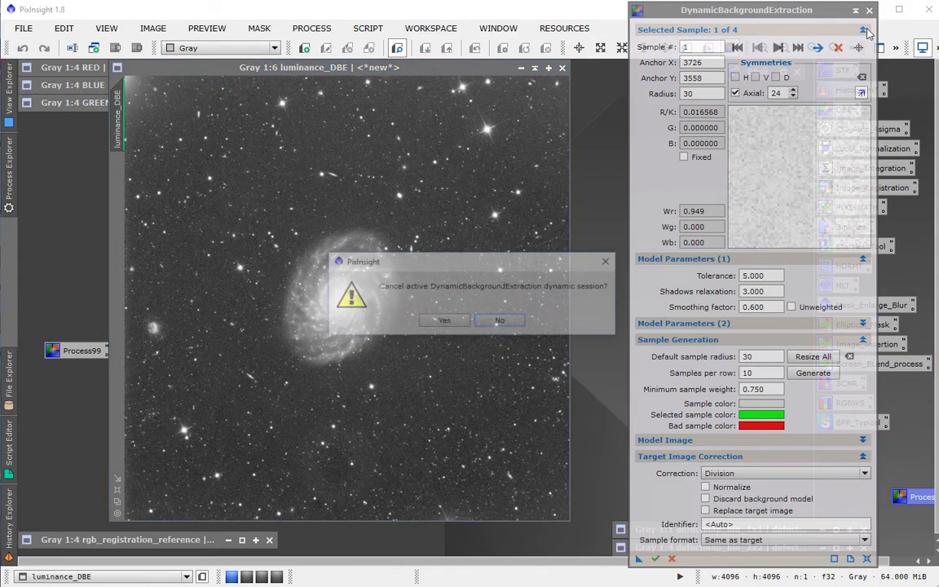
click(445, 321)
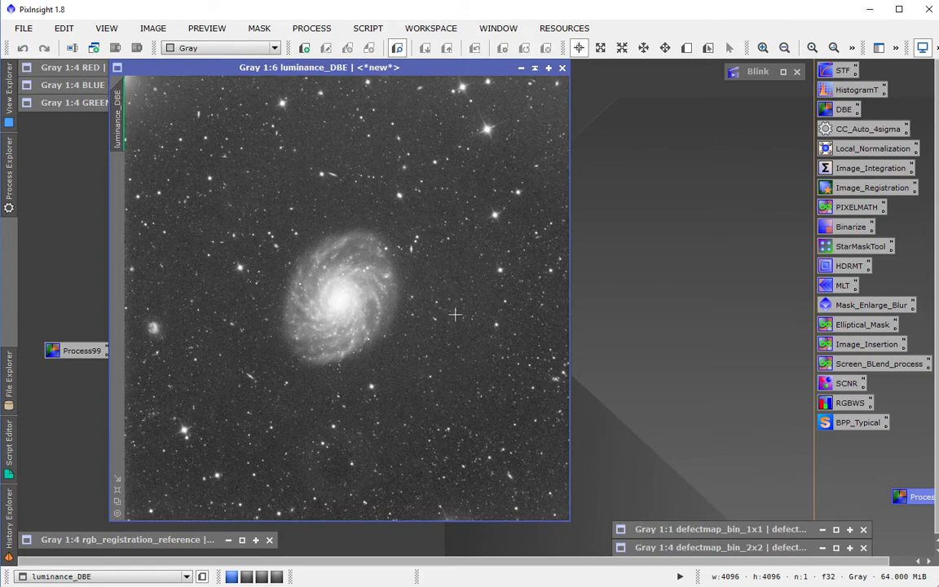
drag(290, 69, 331, 73)
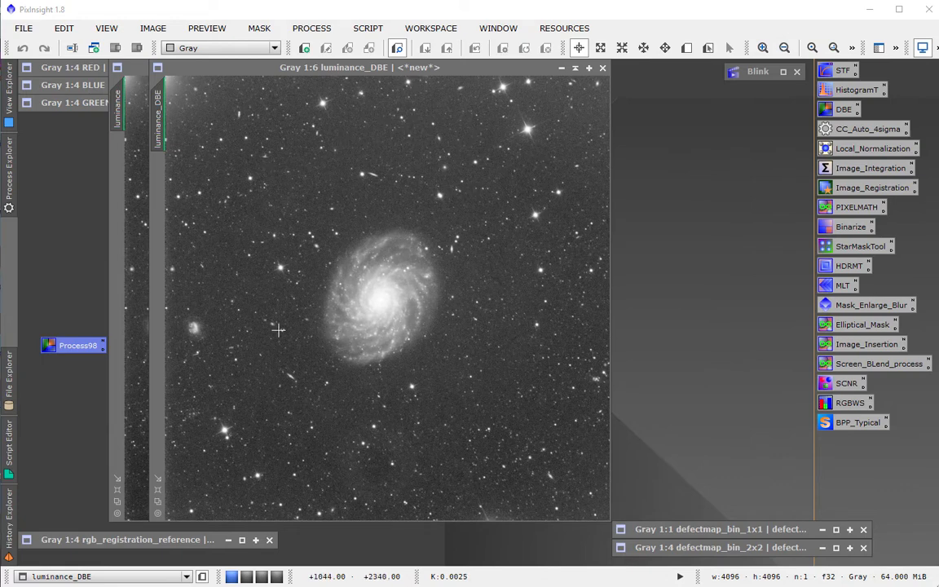
- Start a new DynamicBackgroundExtraction session on luminance_DBE with tolerance 3 and smoothing factor 0.6
click(12, 175)
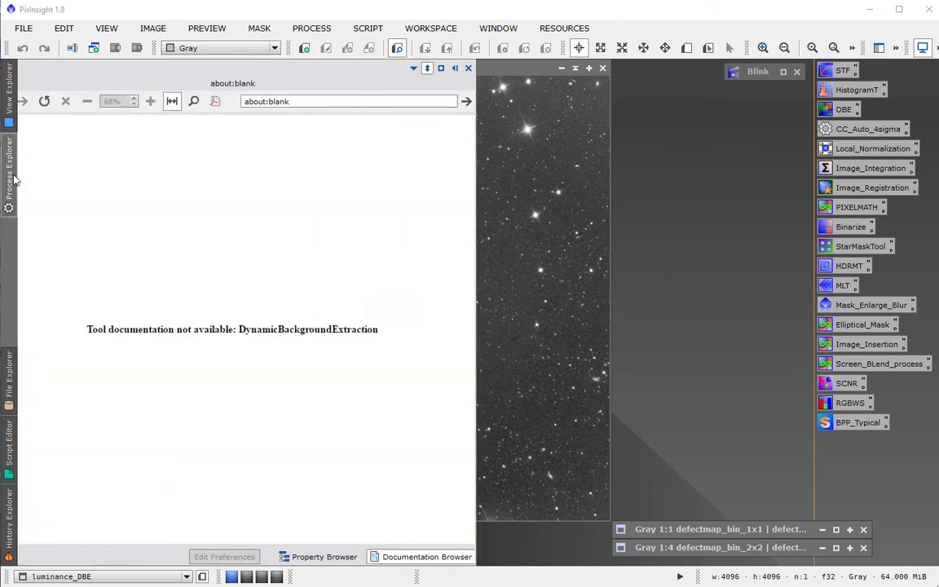
double_click(129, 342)
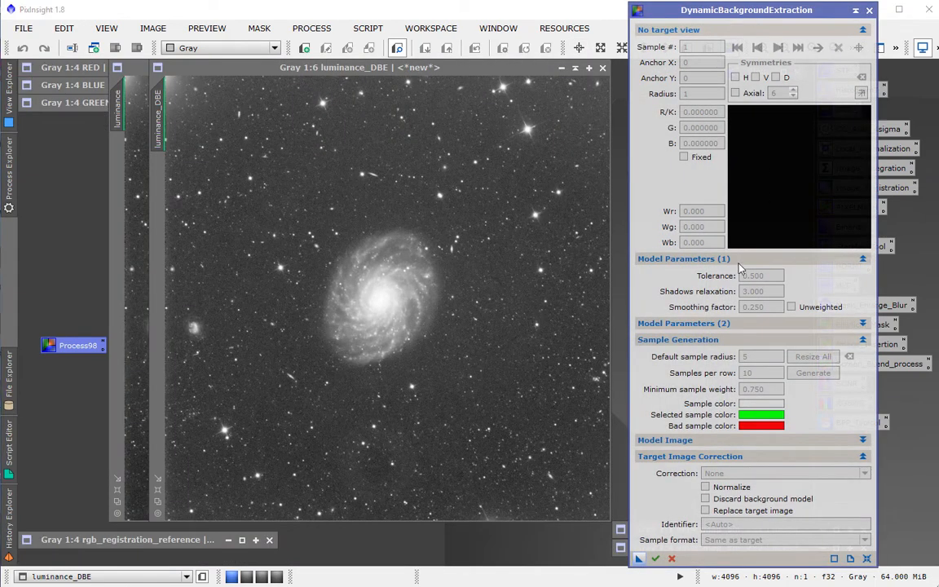
click(453, 265)
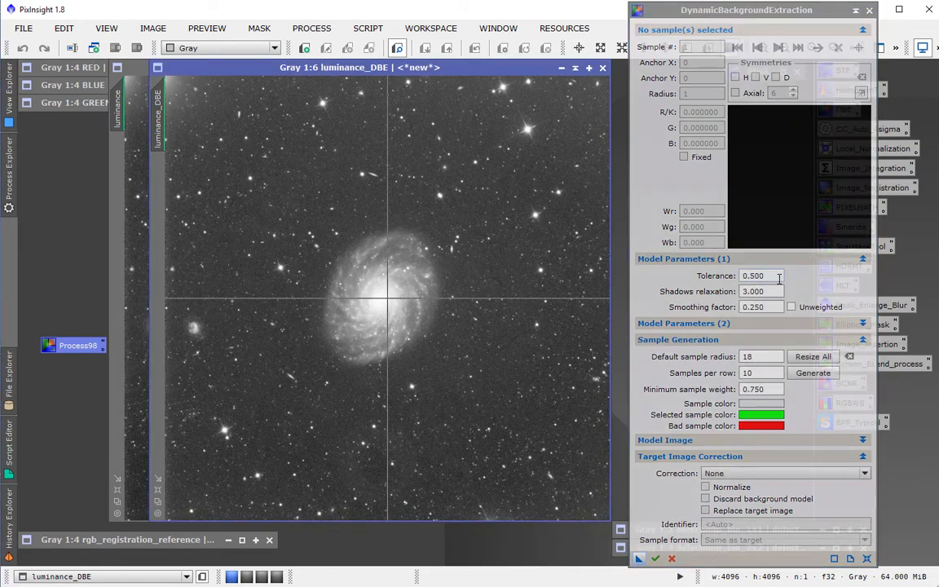
click(725, 277)
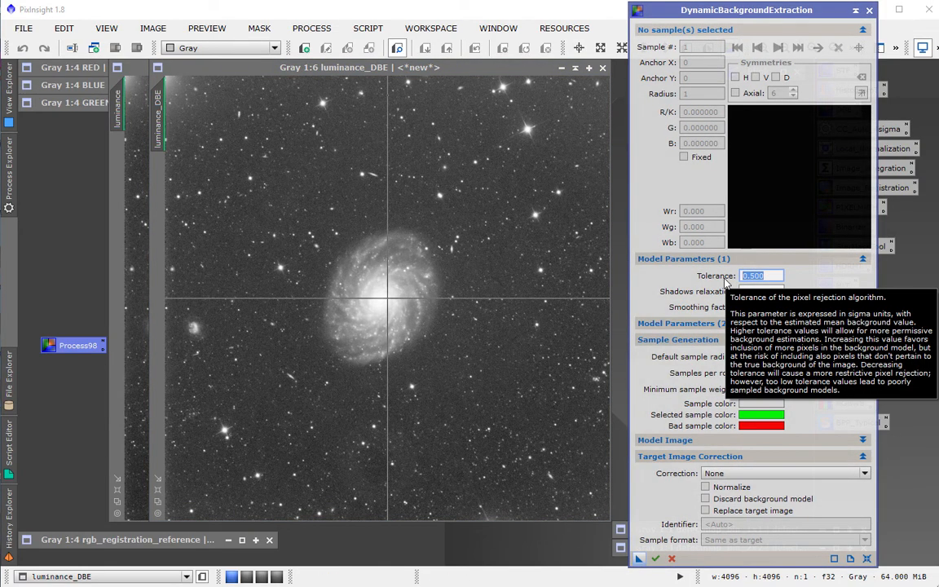
text(3)
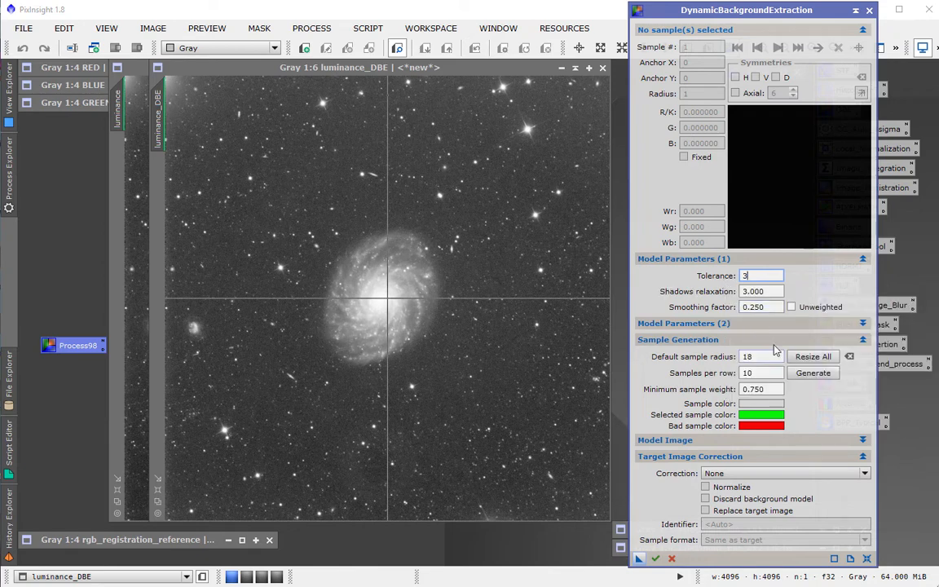
key(Tab)
key(Tab)
text(.)
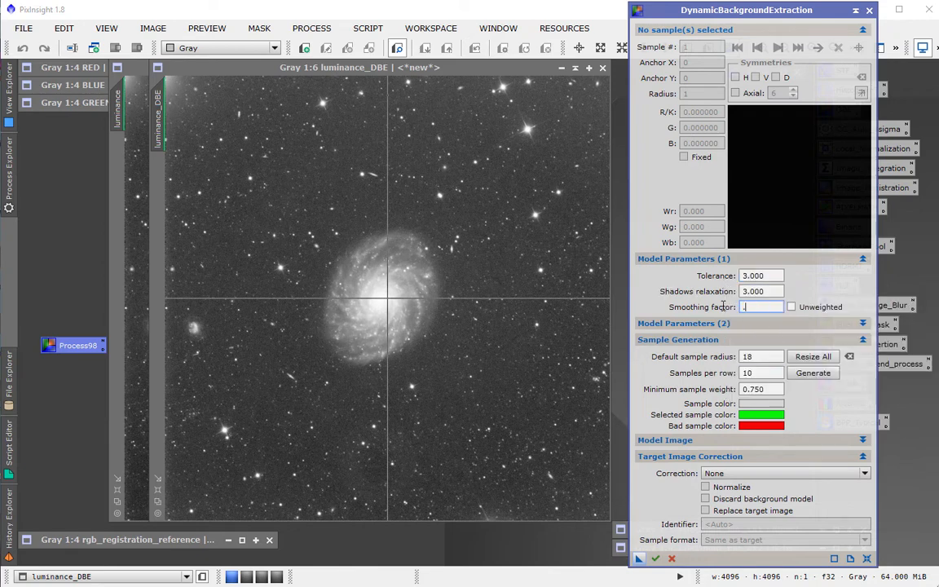
- Generate a sample grid on luminance_DBE with a default sample radius of 30 and 4 samples per row
drag(766, 359, 740, 356)
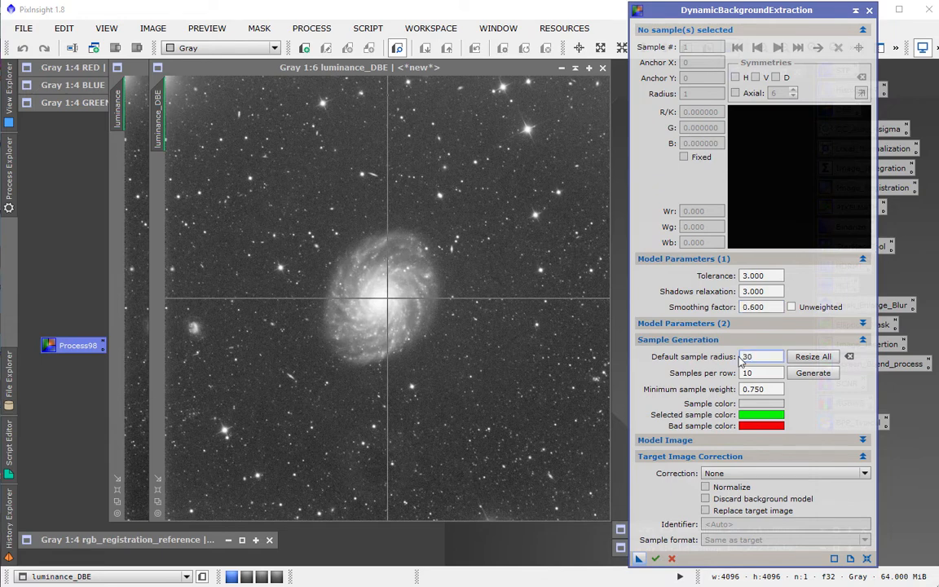
drag(759, 374, 735, 373)
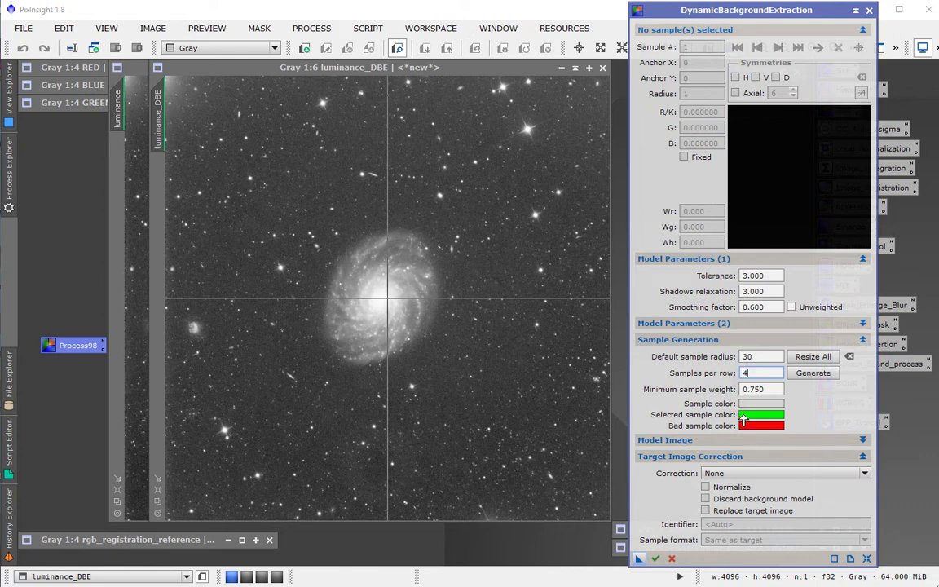
click(830, 376)
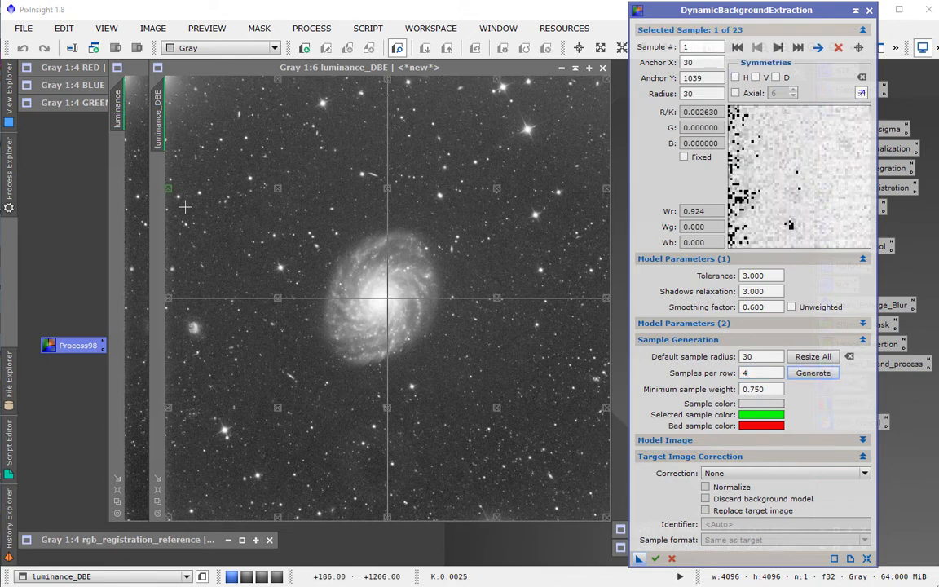
- Move the four samples along the left edge of luminance_DBE slightly inward onto clean background
drag(172, 188, 170, 190)
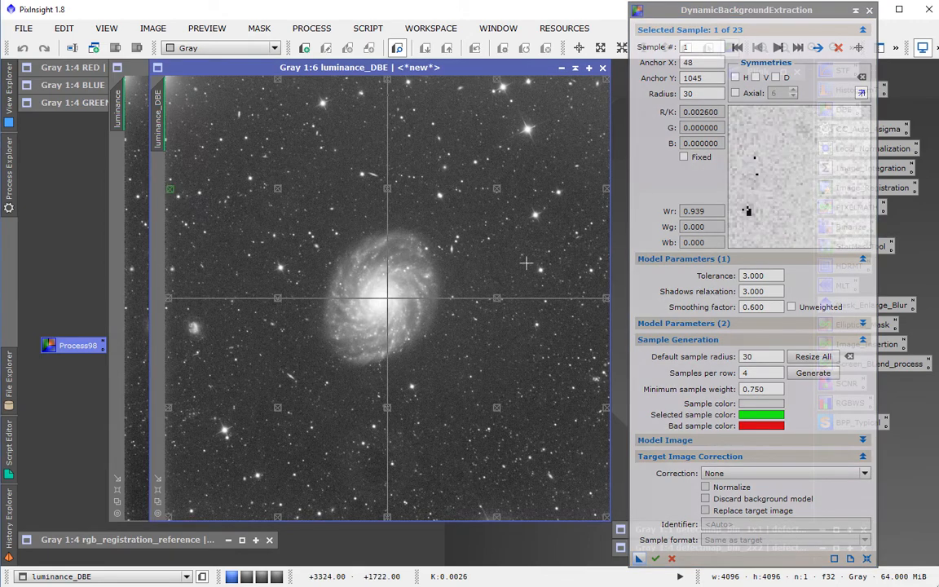
click(173, 301)
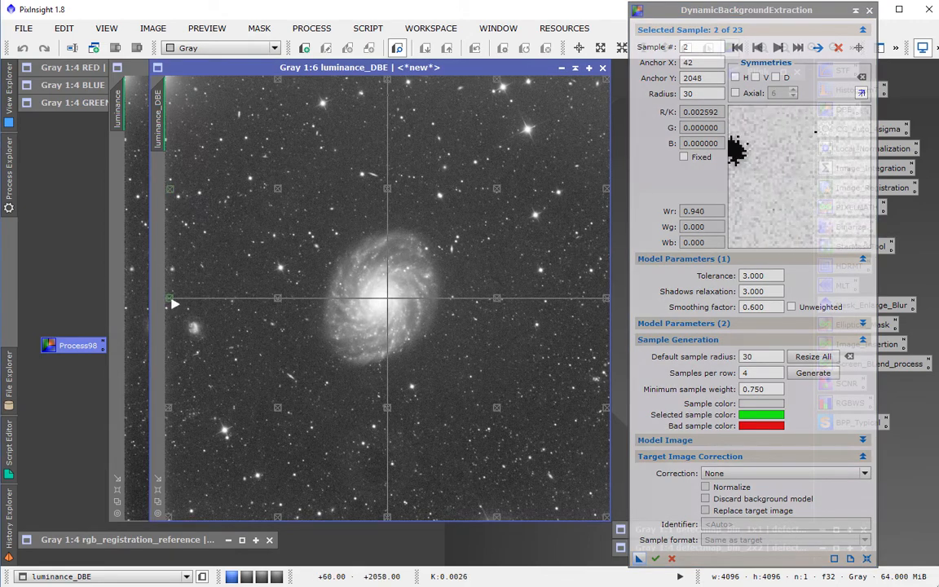
drag(178, 301, 180, 306)
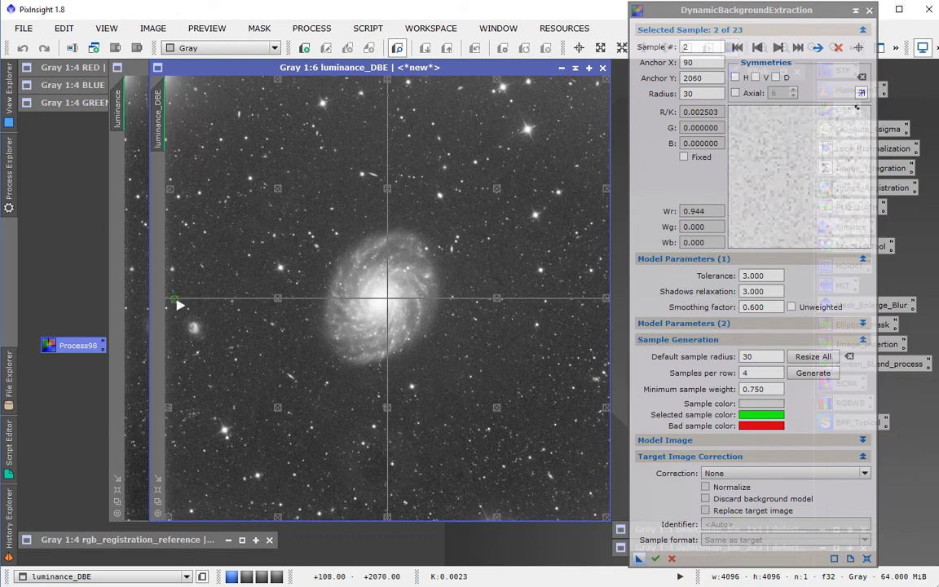
click(174, 406)
drag(177, 406, 181, 402)
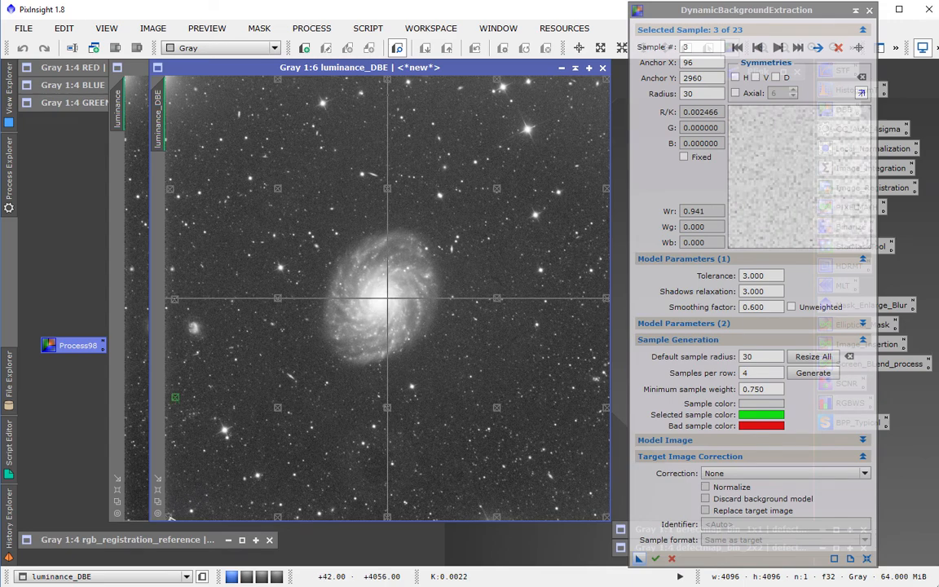
drag(170, 517, 178, 516)
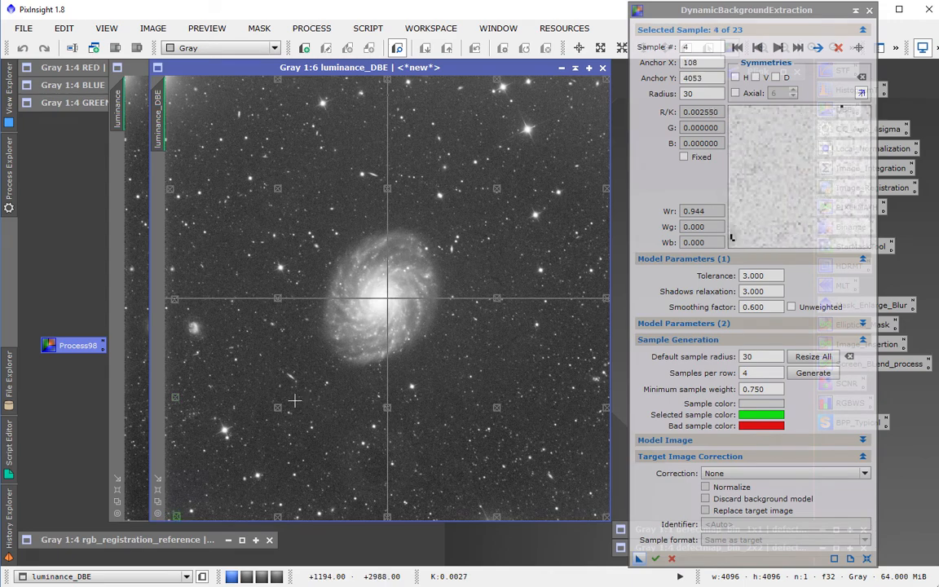
- Check the second-column samples on luminance_DBE and nudge the samples beside and directly above the galaxy onto clean background
click(279, 411)
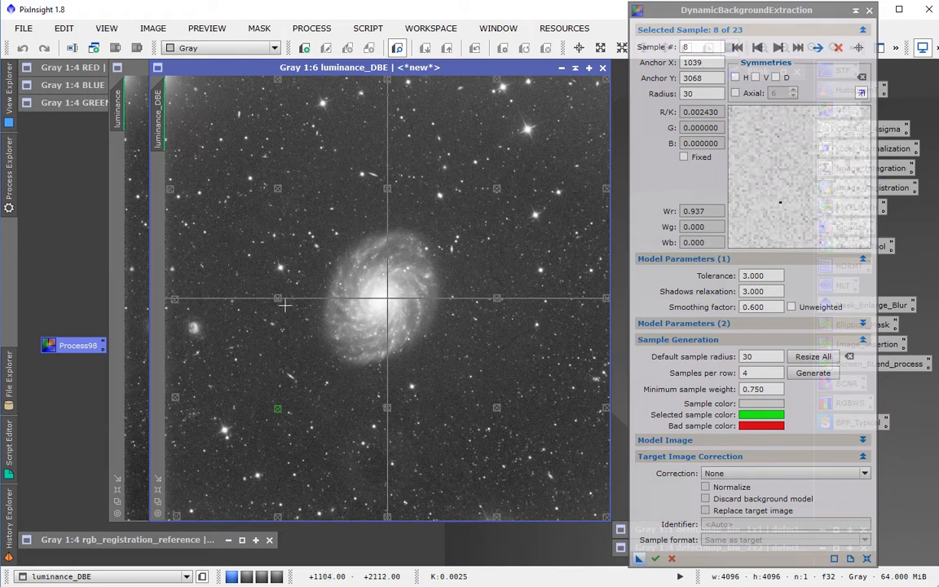
drag(282, 301, 282, 299)
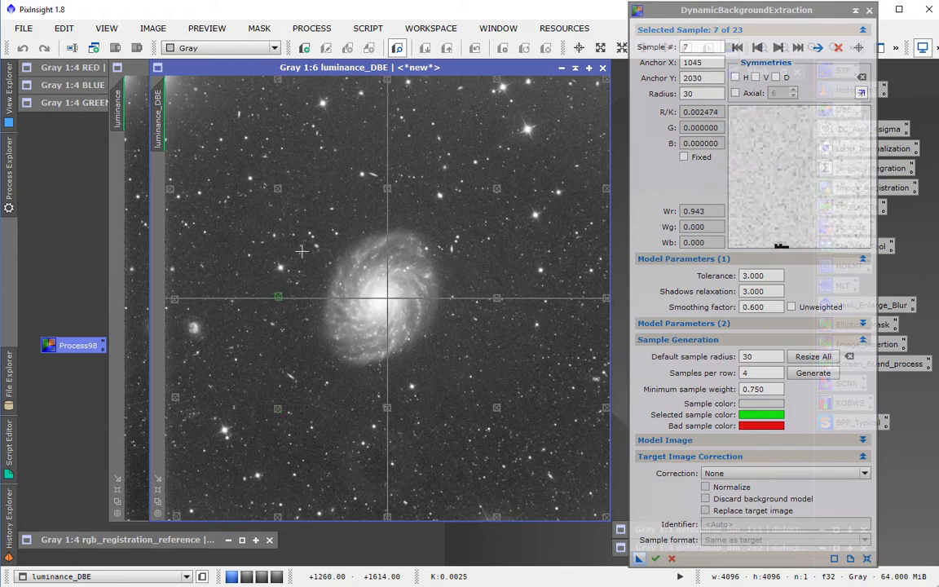
click(279, 190)
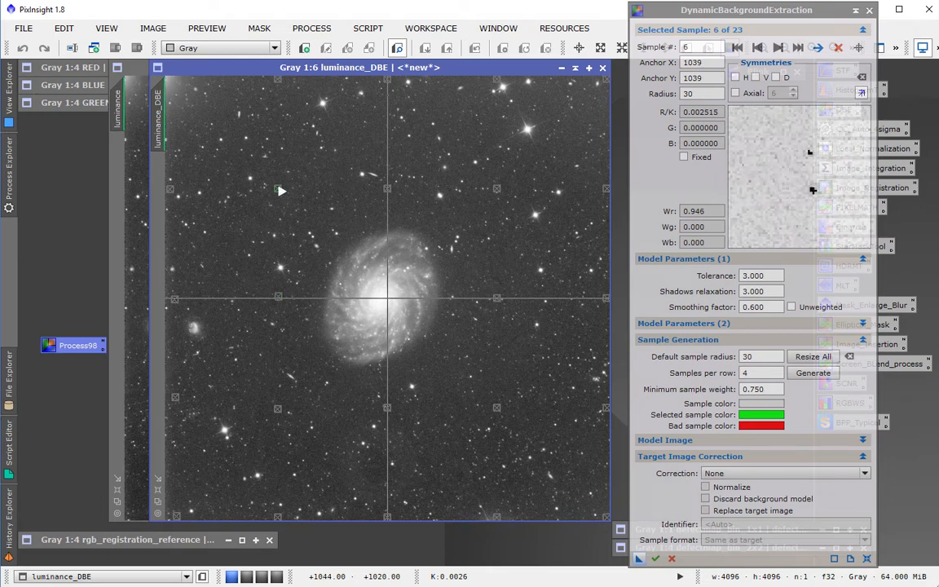
click(389, 192)
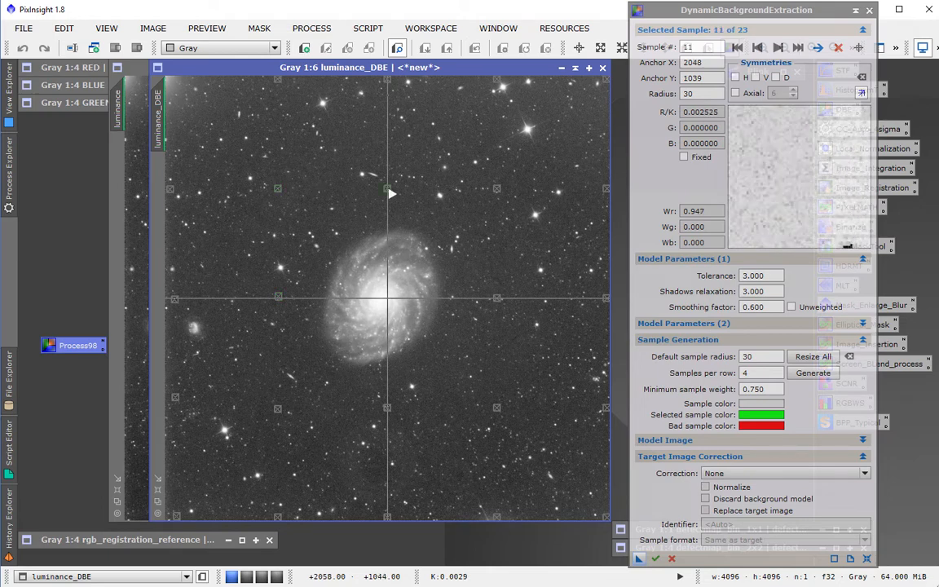
drag(391, 190, 393, 190)
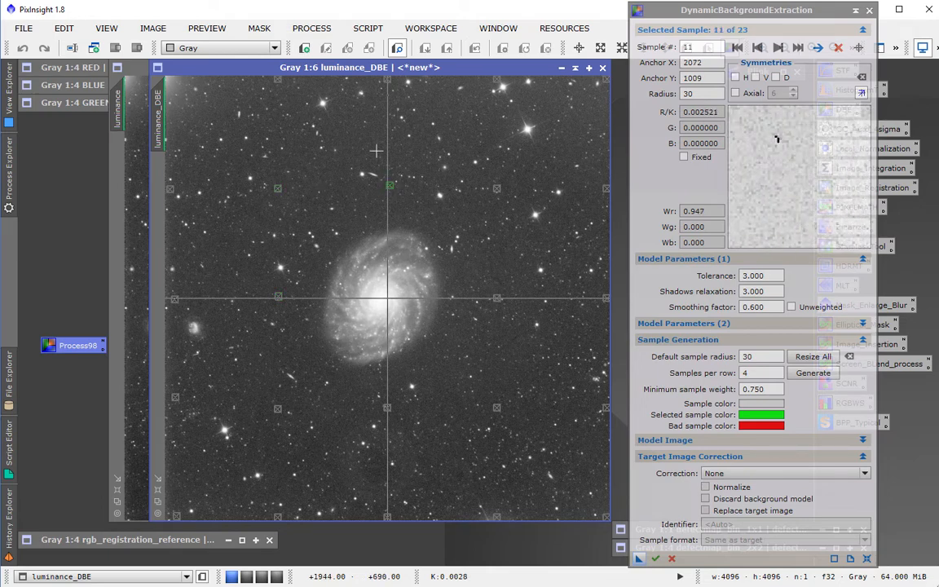
- Delete the stray extra sample near the image's upper edge and move the second column's topmost sample slightly inward
click(278, 83)
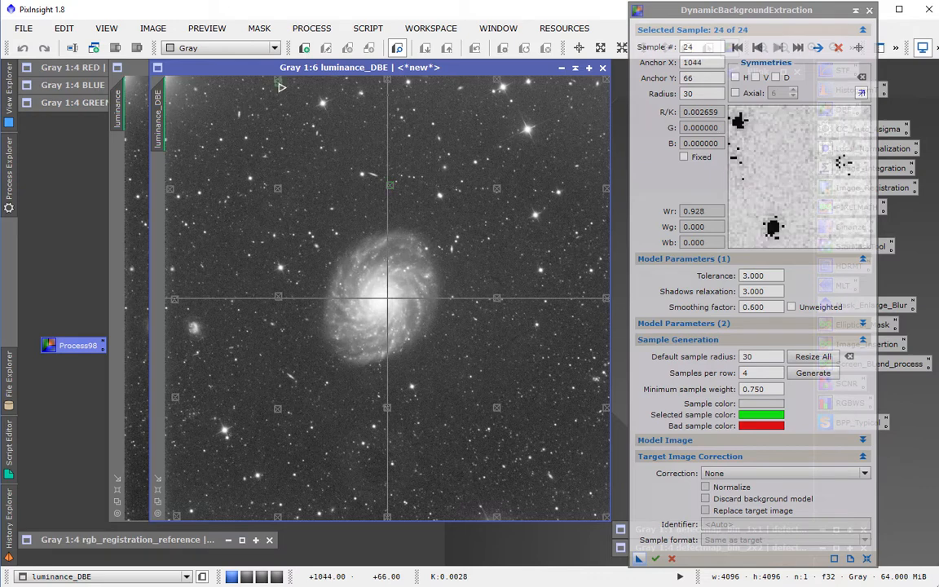
key(Delete)
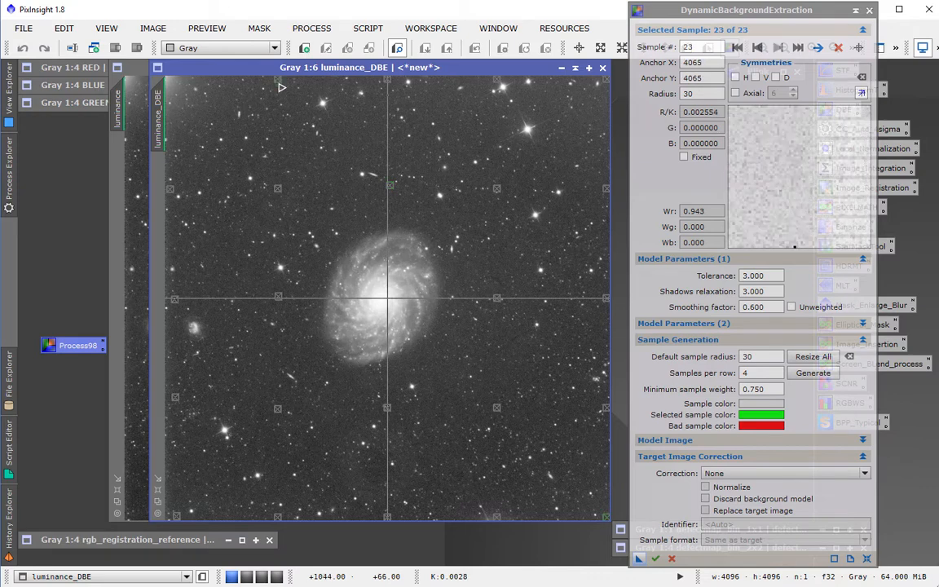
click(280, 84)
drag(280, 85, 278, 94)
- Check the centre-column samples and move the one below the galaxy onto clean background at about X 2120, Y 3092
click(390, 83)
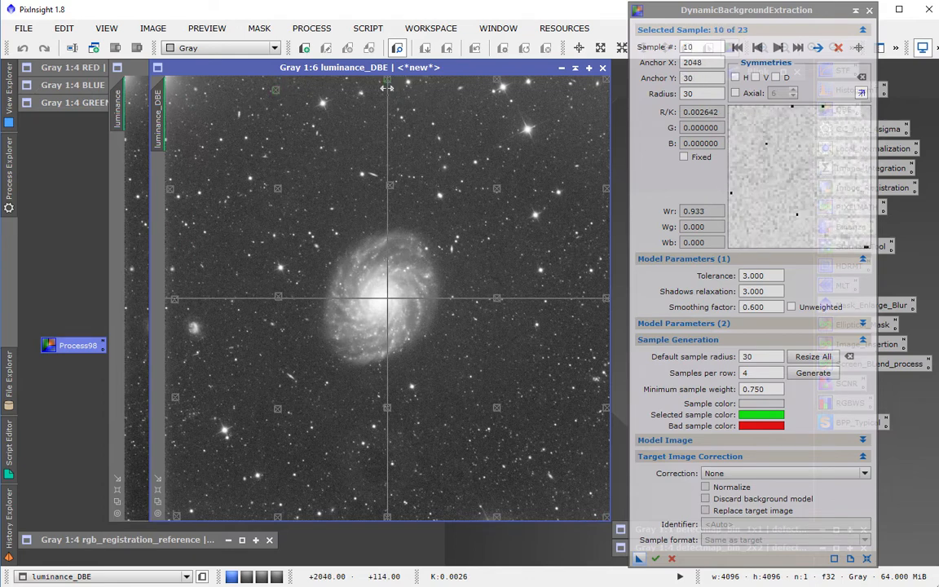
click(391, 190)
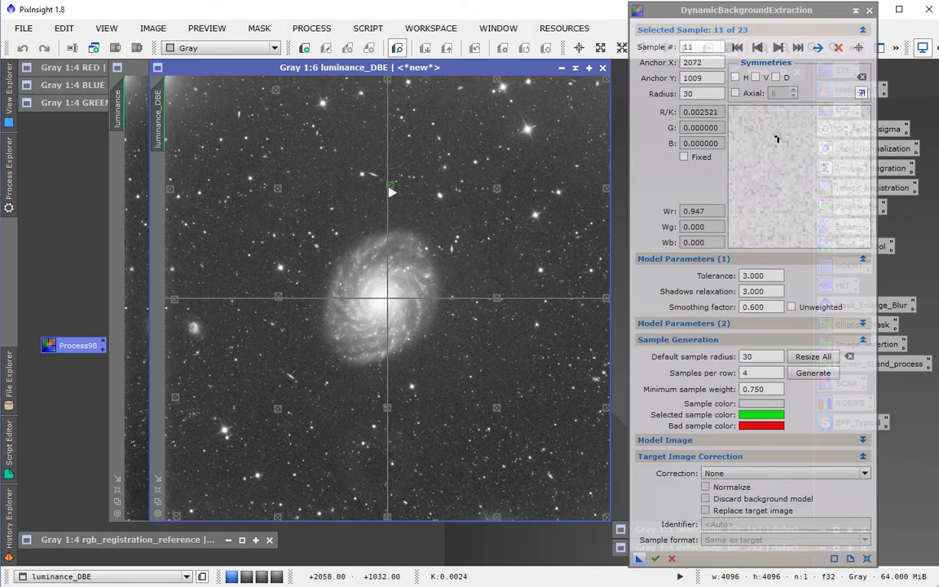
drag(390, 411, 397, 414)
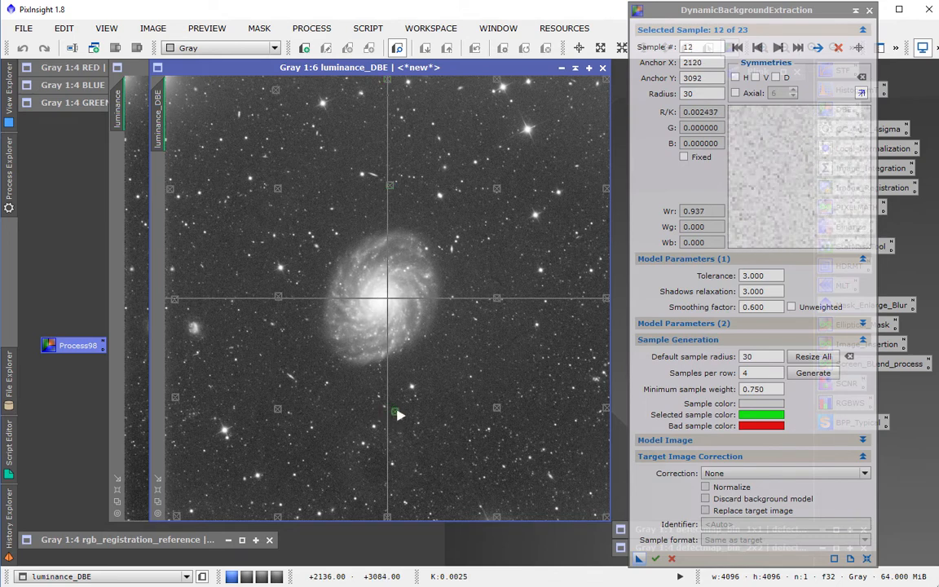
click(388, 516)
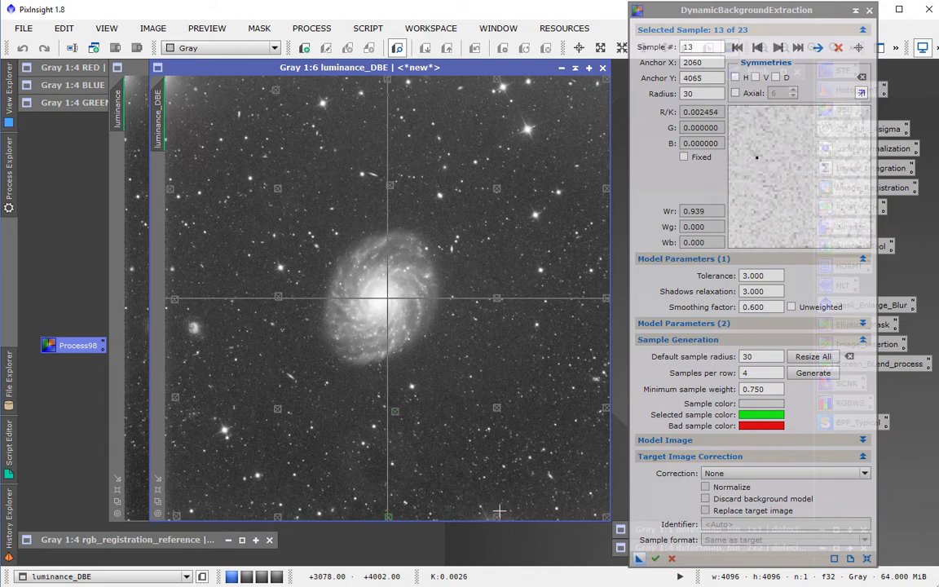
- Reposition the fourth-column samples away from stars, with the lowest near X 3032, Y 3927 and the highest near X 2954, Y 42
drag(499, 519, 496, 506)
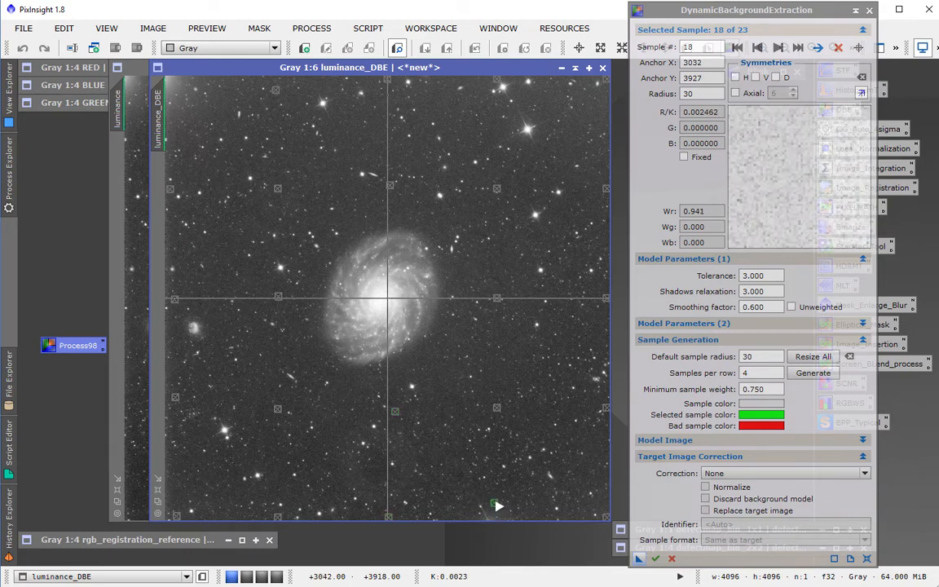
drag(497, 409, 499, 410)
click(500, 302)
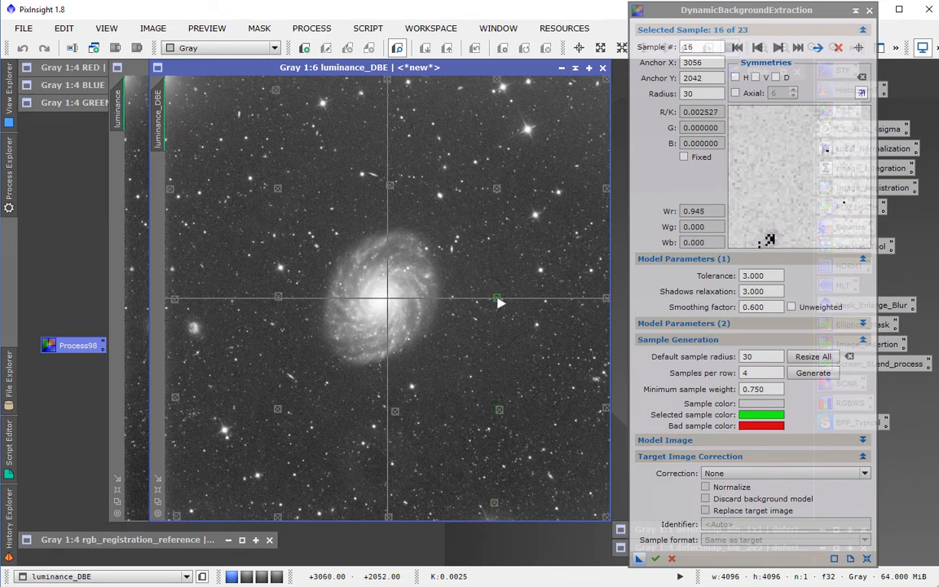
drag(499, 303, 500, 279)
click(500, 193)
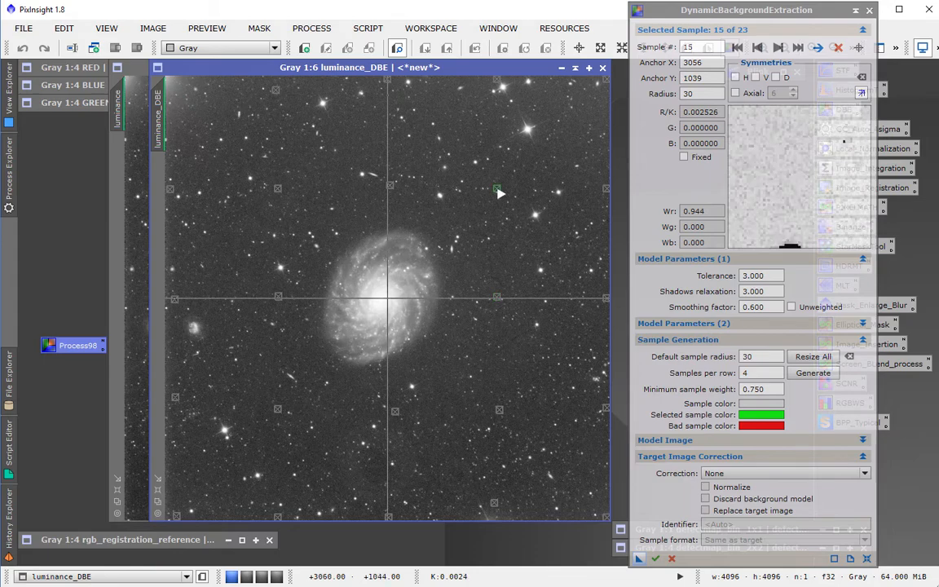
drag(500, 194, 499, 190)
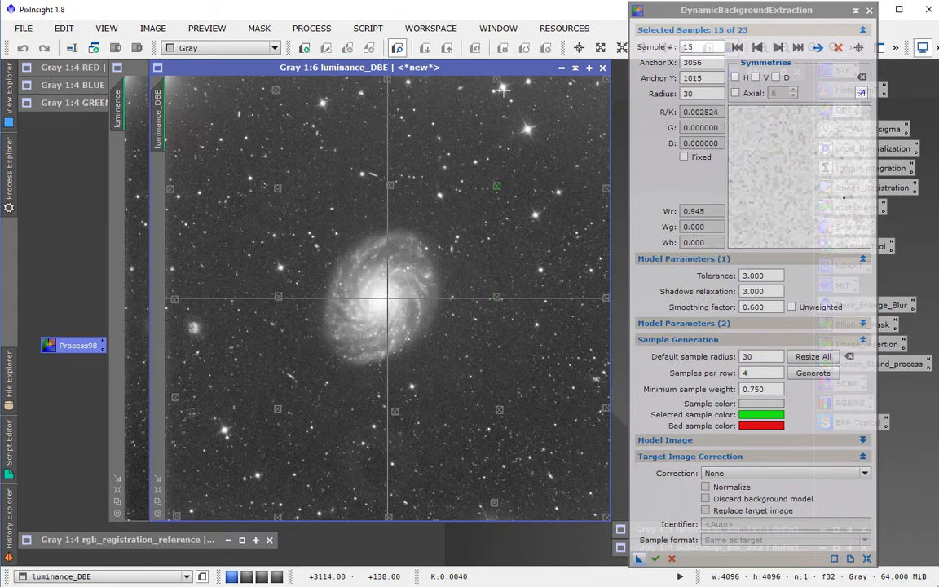
drag(500, 86, 487, 88)
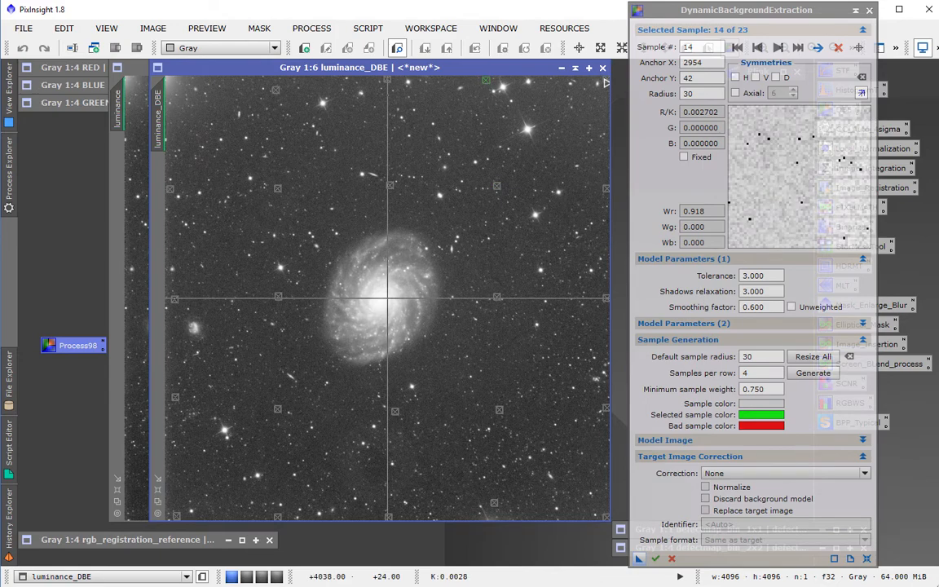
- Move the upper four samples along the image's right edge slightly inward off stars and check the lower-right corner sample
drag(605, 82, 601, 101)
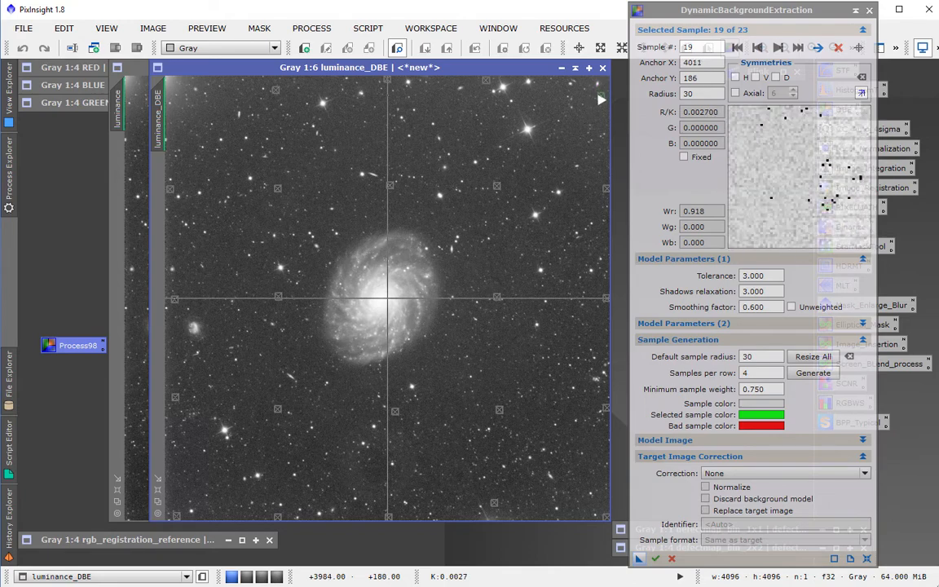
click(604, 191)
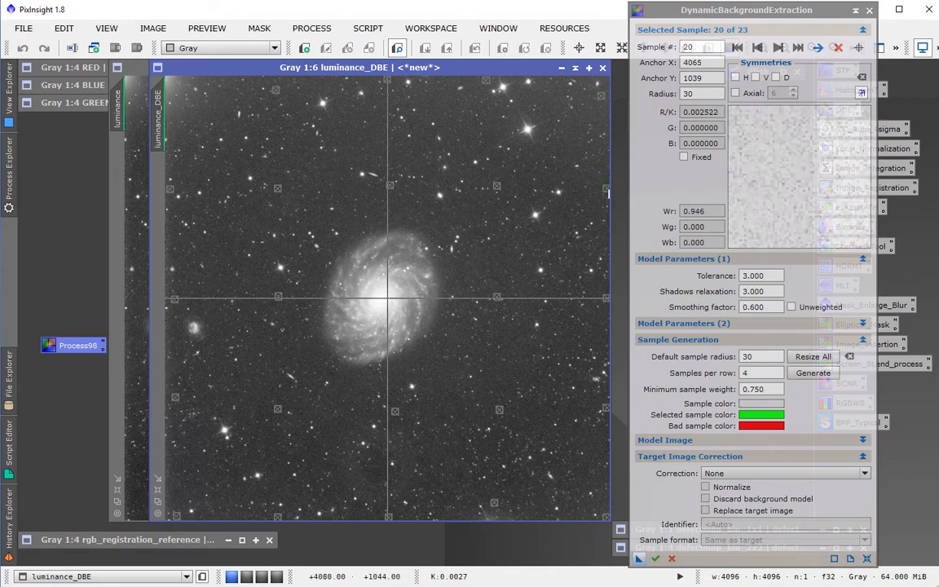
click(603, 298)
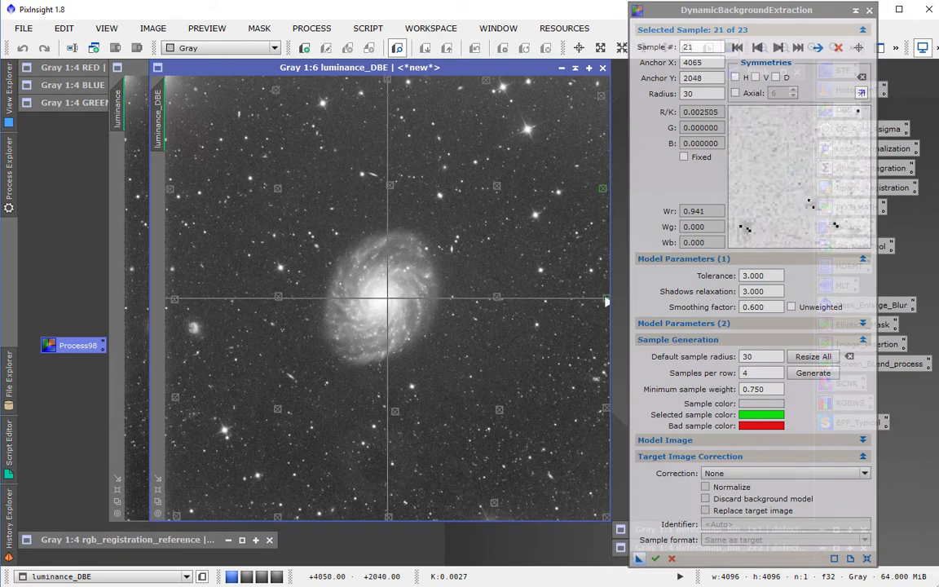
drag(604, 298, 600, 303)
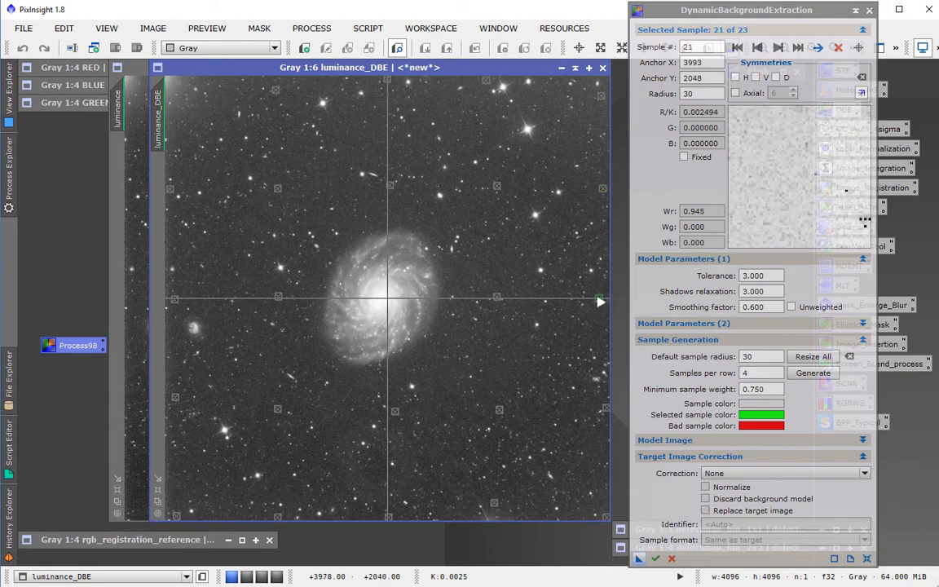
drag(601, 400, 598, 400)
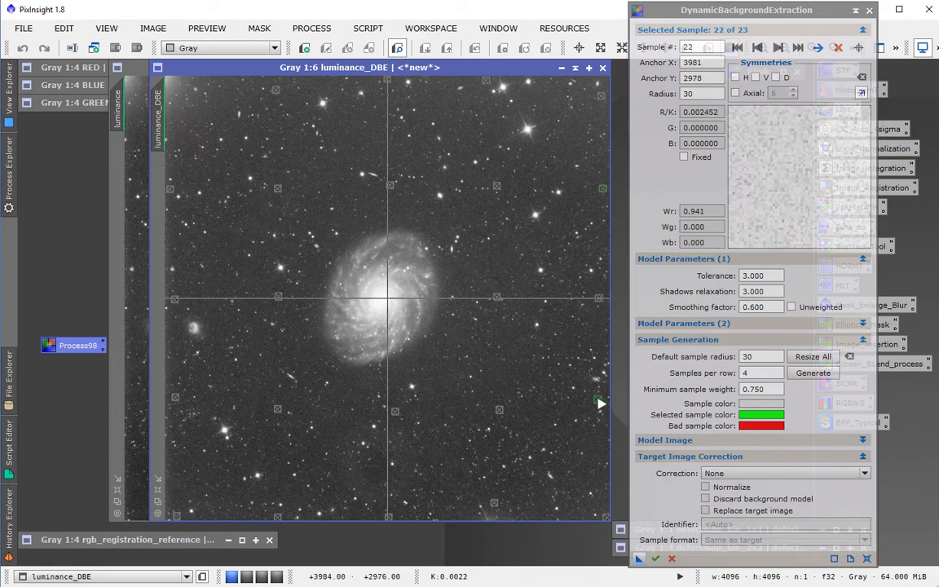
click(607, 517)
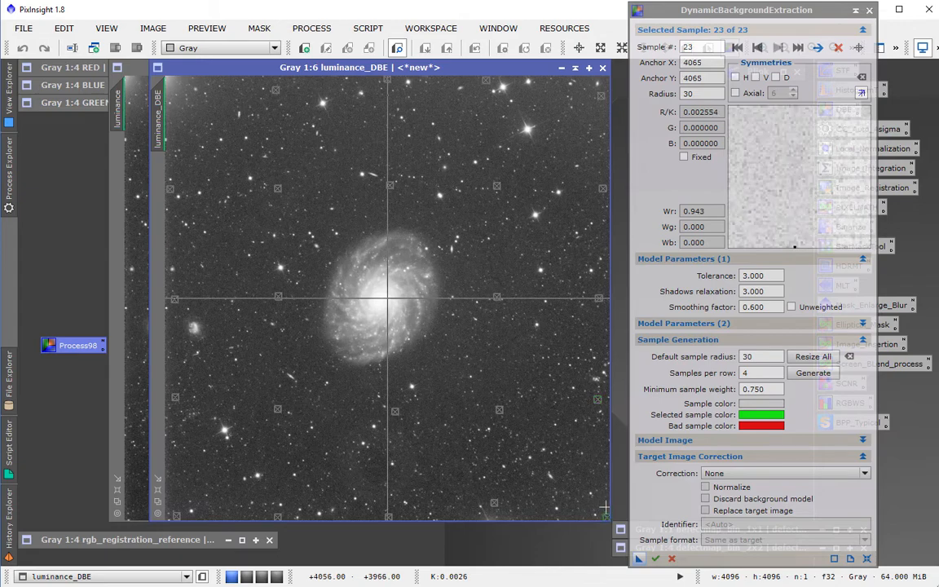
- Set the target image correction to Division and apply the extraction to luminance_DBE
click(738, 473)
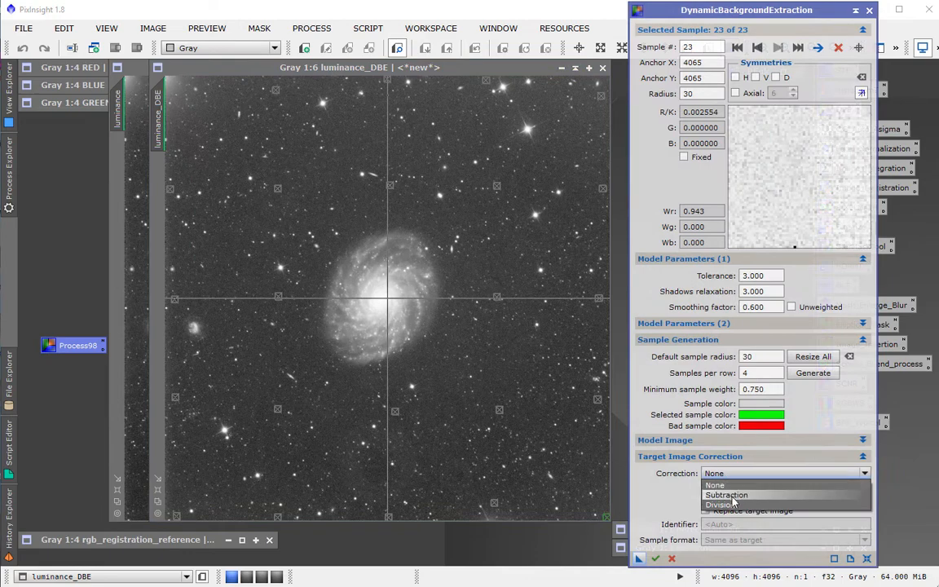
click(733, 504)
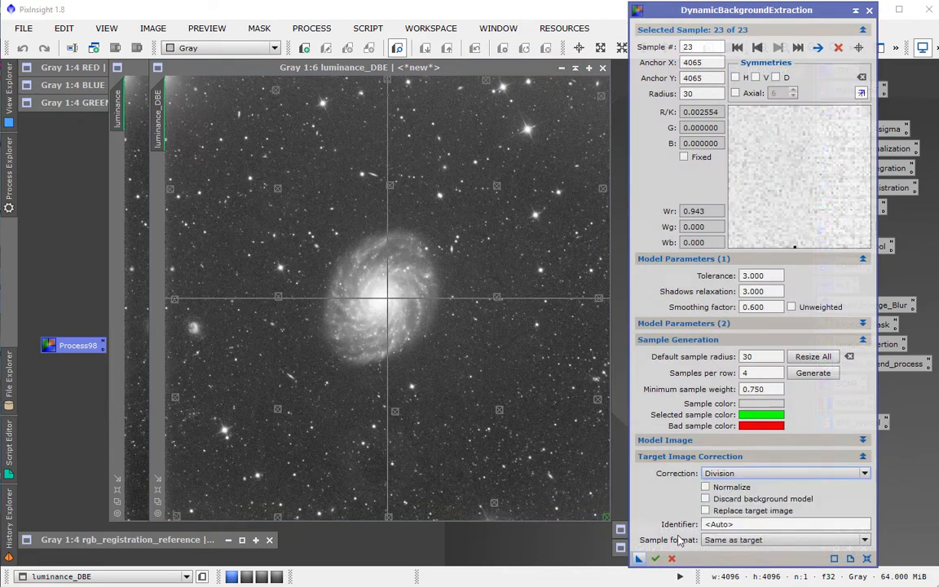
drag(640, 559, 449, 346)
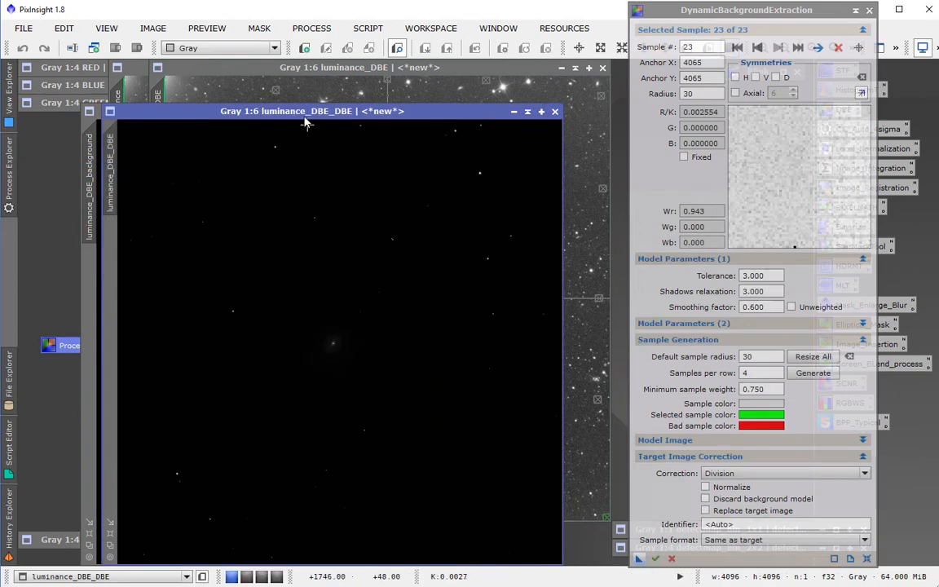
- Auto-stretch luminance_DBE_background to examine the extracted gradient model, and close that image
drag(321, 117, 390, 117)
click(137, 104)
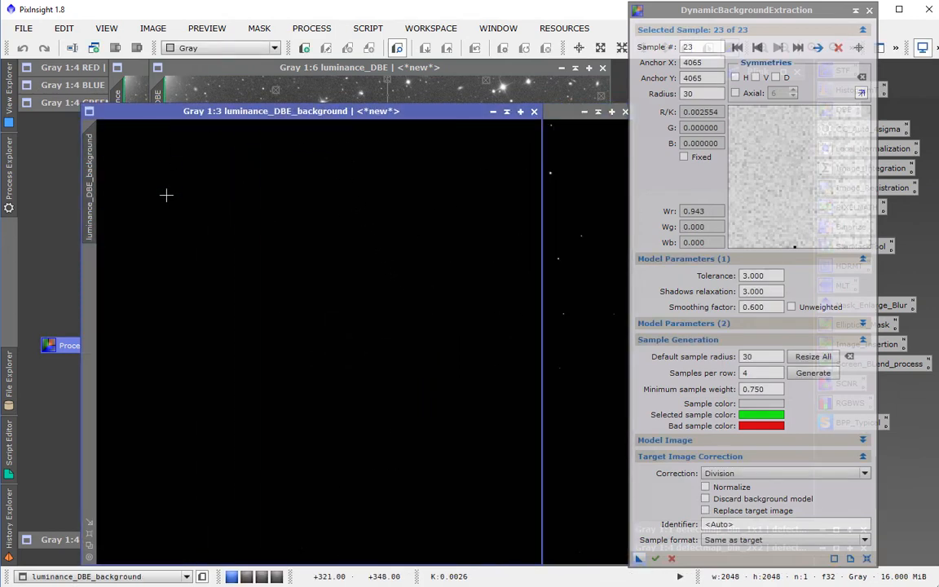
key(ctrl+a)
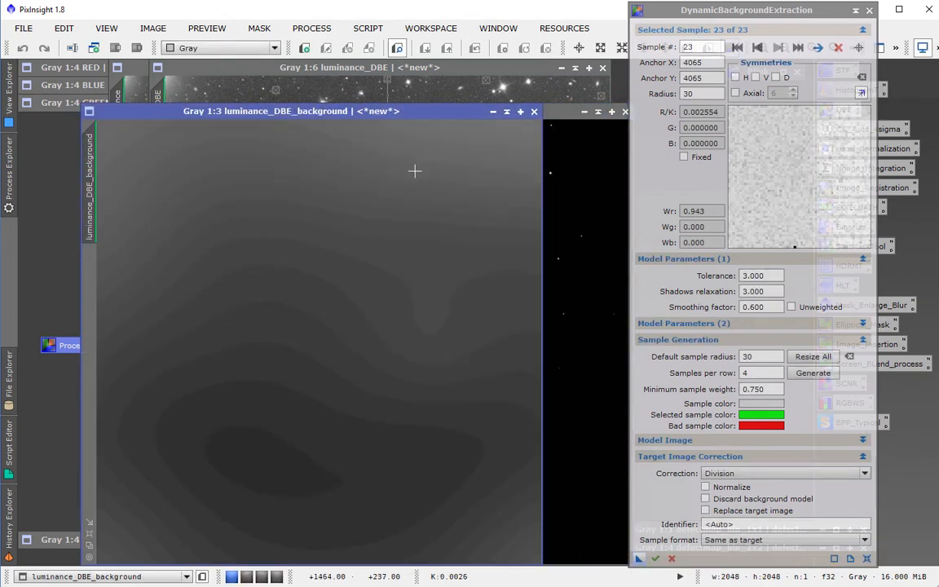
click(534, 112)
- Auto-stretch luminance_DBE_DBE, examine it maximized, and restore its window size
double_click(537, 113)
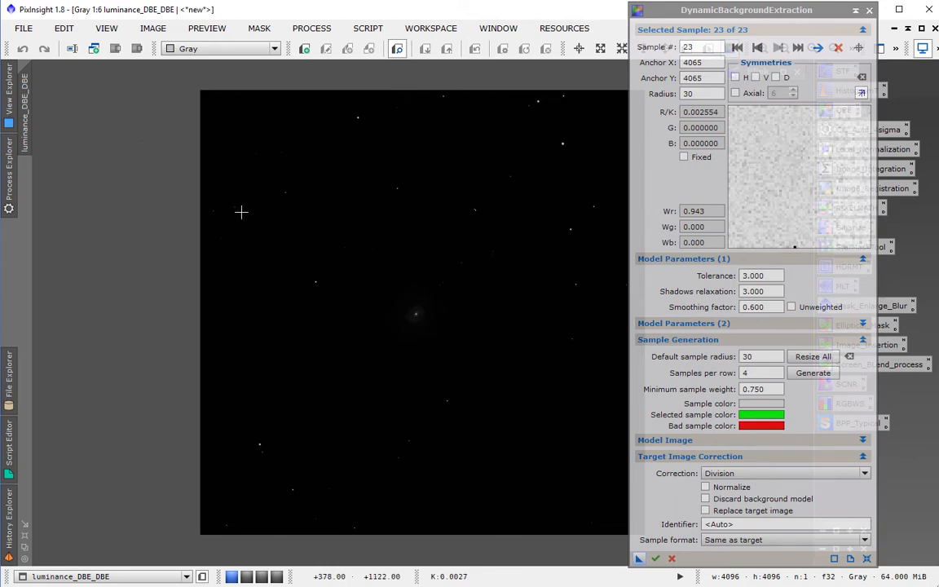
key(ctrl+a)
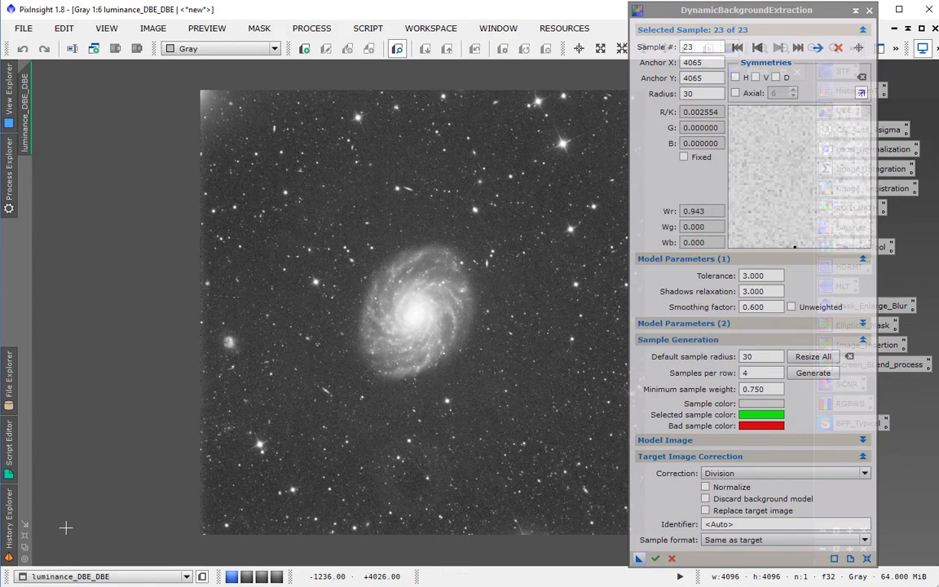
click(24, 536)
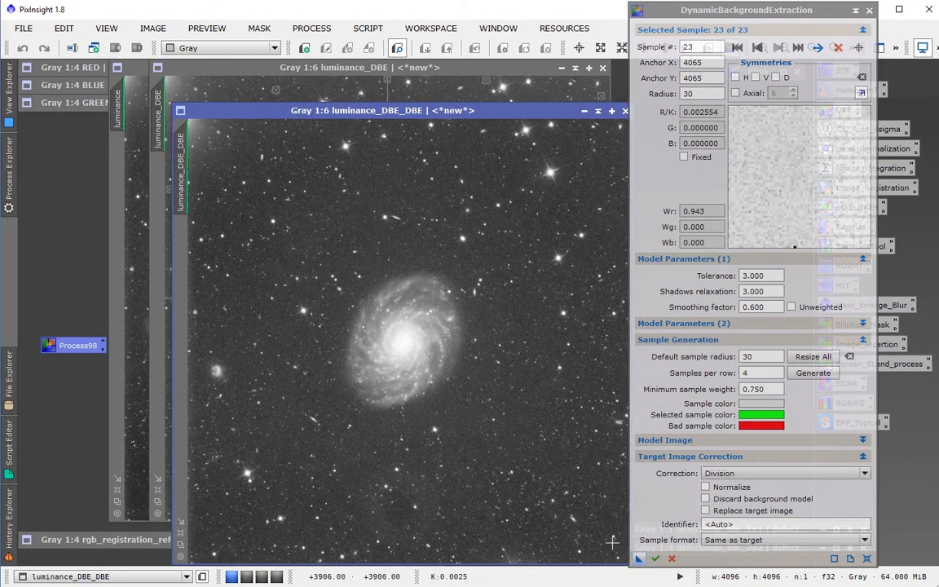
- Save the current extraction settings as a process icon on the workspace below Process98
drag(639, 558, 61, 367)
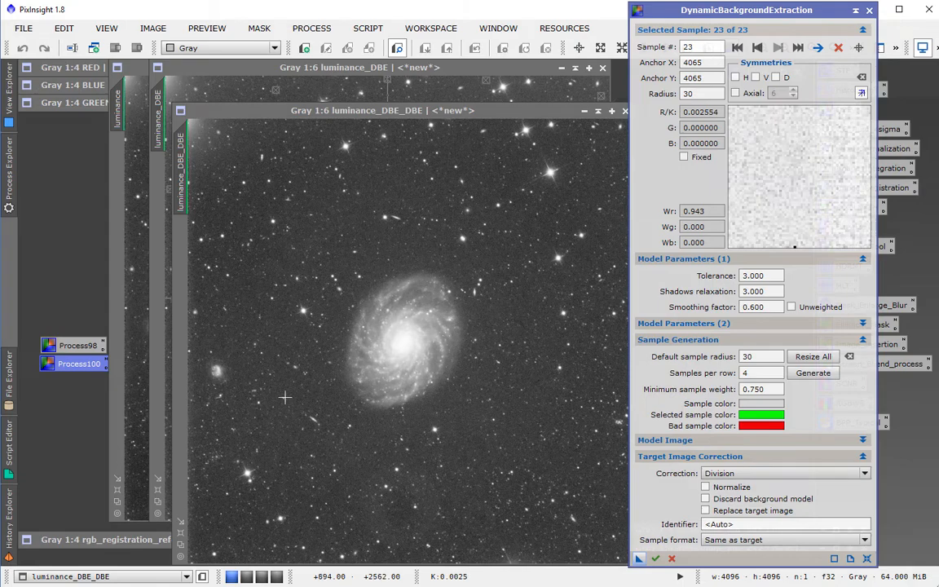
drag(355, 109, 332, 102)
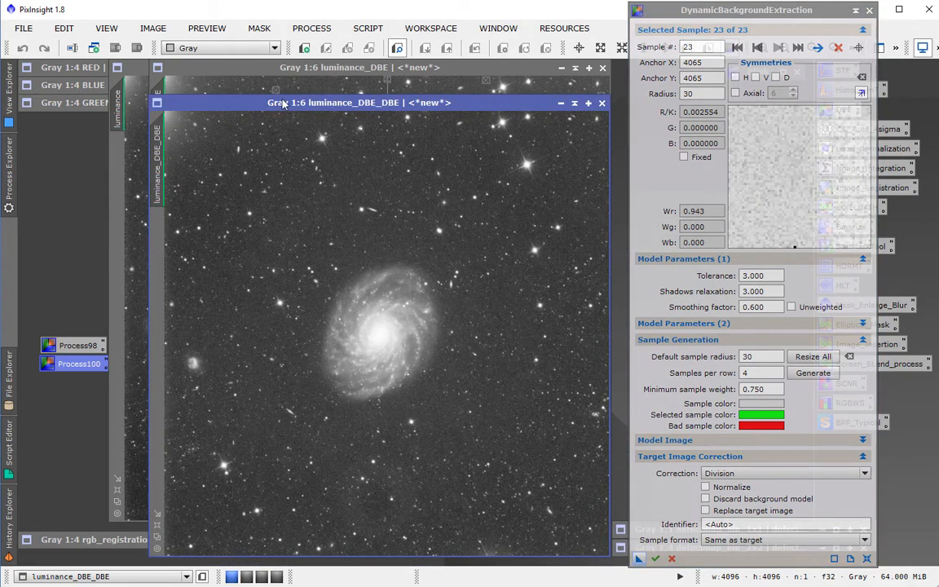
- Cancel the active DynamicBackgroundExtraction session and align the luminance_DBE_DBE window over luminance_DBE
click(869, 12)
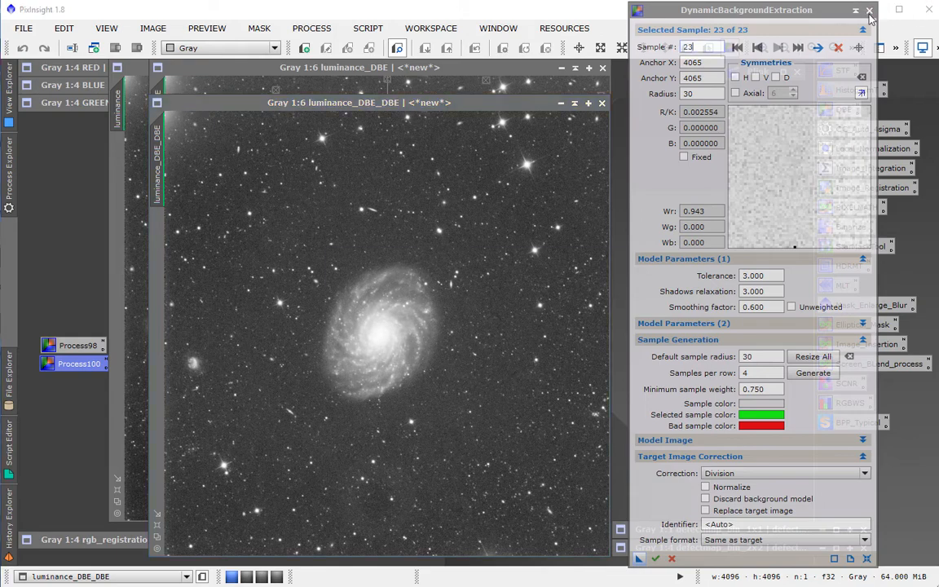
click(870, 13)
click(444, 321)
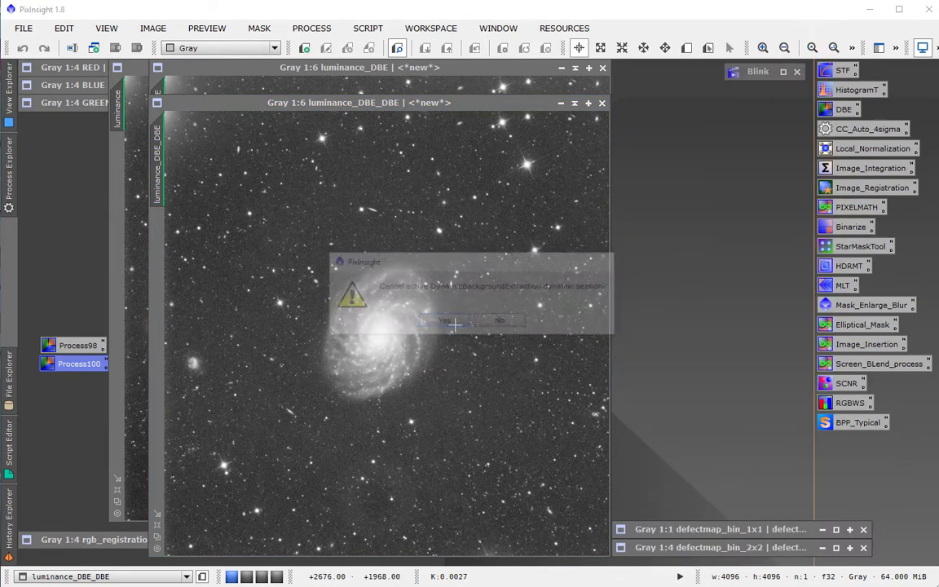
drag(404, 106, 406, 78)
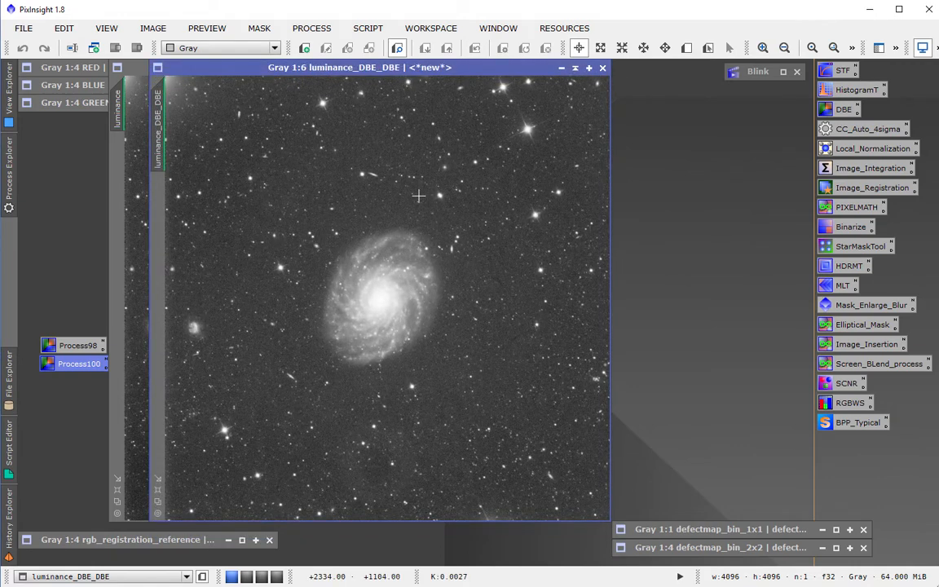
- Compare luminance_DBE and luminance_DBE_DBE by repeatedly switching between the two aligned images
key(ctrl+Page_Up)
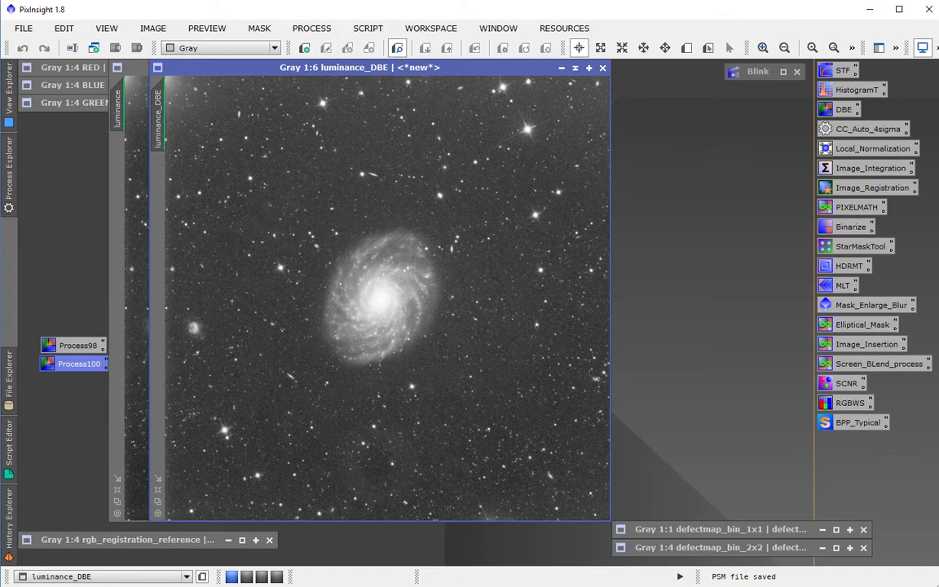
key(ctrl+Page_Down)
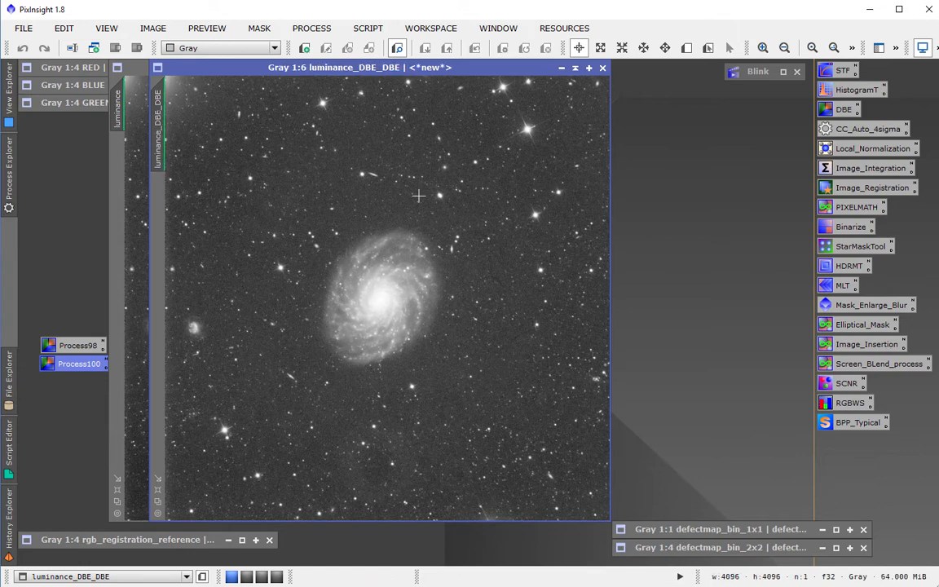
key(ctrl+Page_Up)
key(ctrl+Page_Down)
key(ctrl+Page_Up)
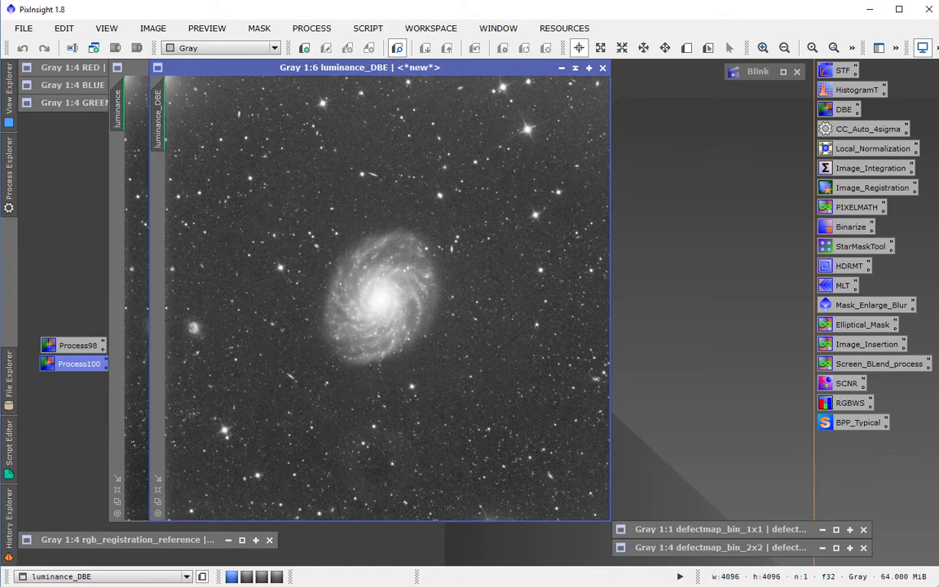
key(ctrl+Page_Down)
key(ctrl+Page_Up)
key(ctrl+Page_Down)
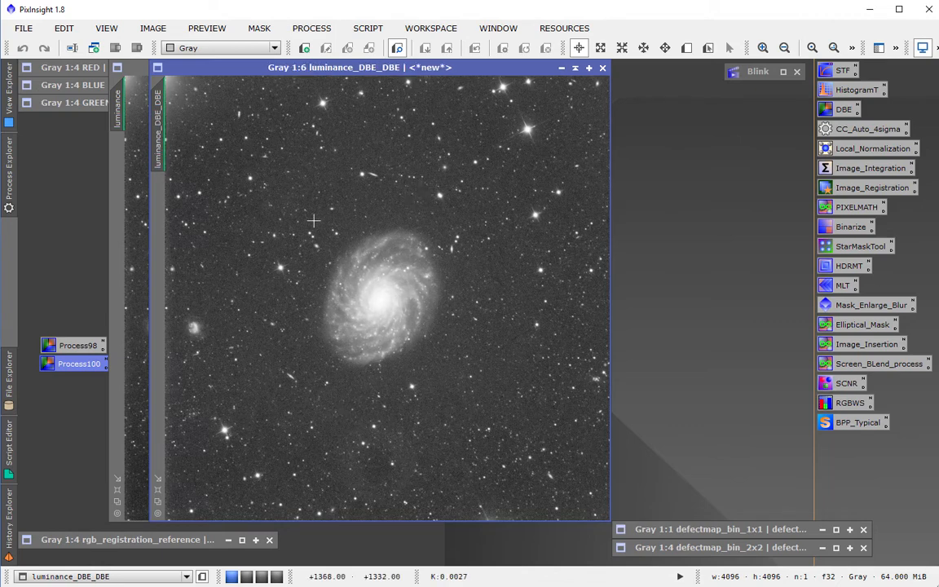
key(ctrl+Page_Up)
key(ctrl+Page_Down)
key(ctrl+Page_Up)
key(ctrl+Page_Down)
key(ctrl+Page_Up)
key(ctrl+Page_Down)
- Move the luminance_DBE_DBE window off luminance_DBE and examine its galaxy and surrounding background at closer zoom
drag(247, 64, 361, 87)
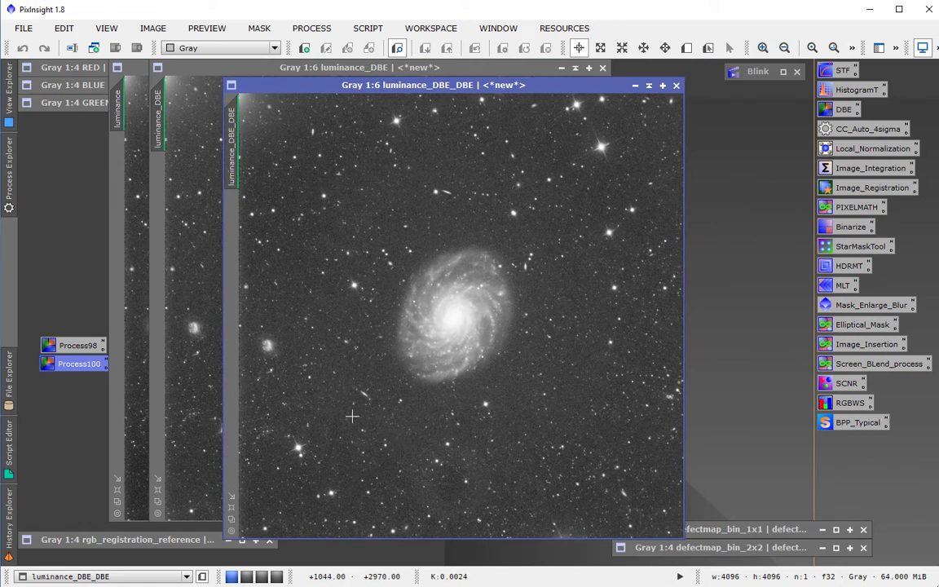
scroll(321, 285, up, 3)
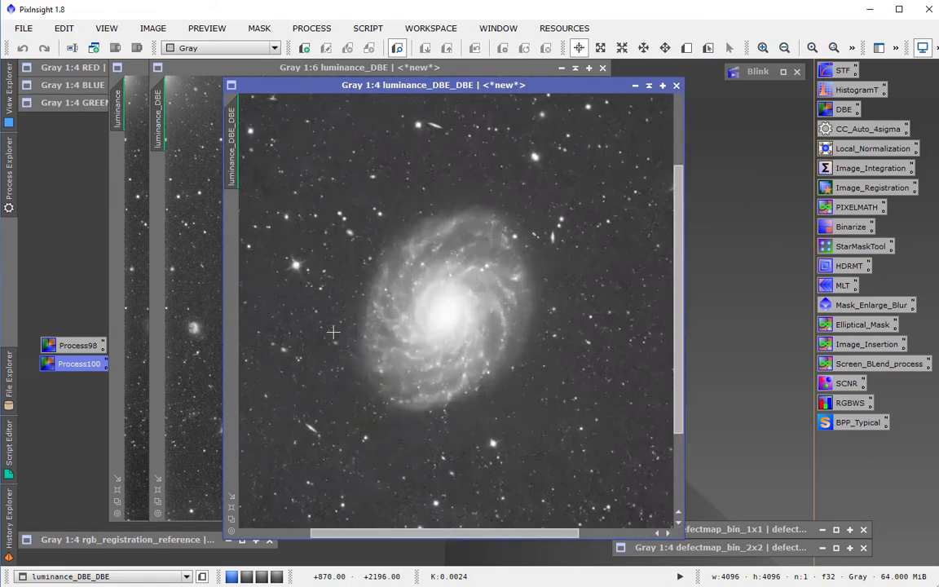
scroll(683, 377, down, 1)
scroll(683, 376, down, 2)
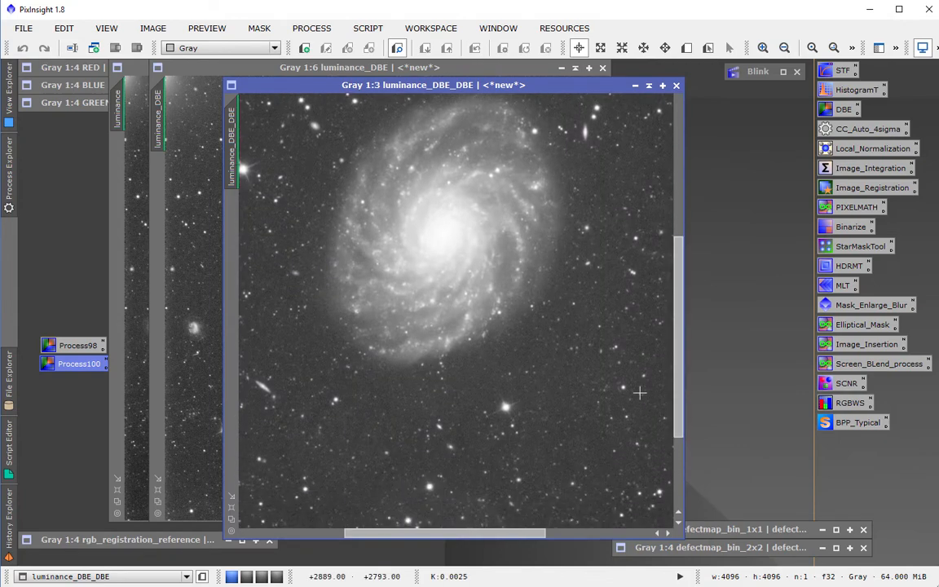
scroll(633, 388, up, 2)
scroll(634, 390, down, 3)
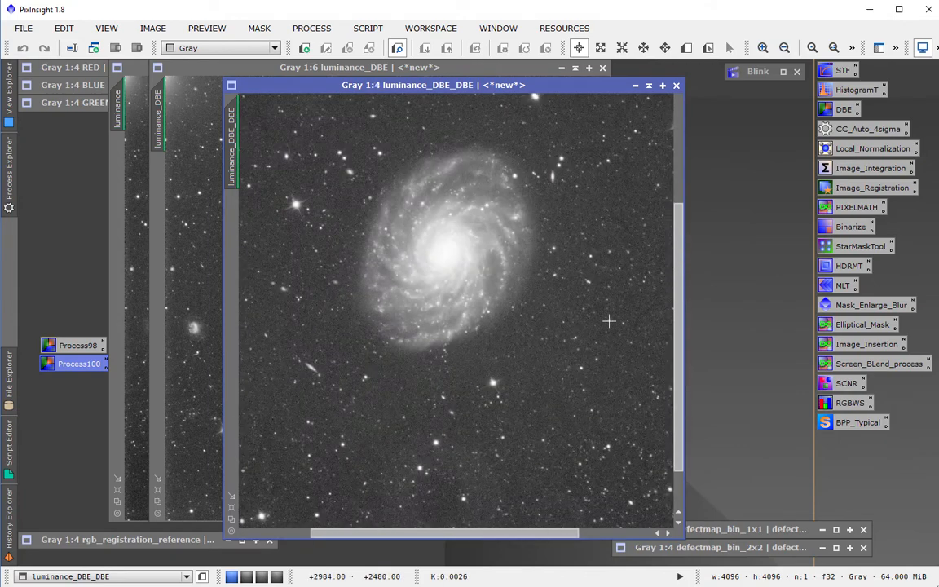
- Darken the screen stretch of luminance_DBE_DBE by raising its midtones with ScreenTransferFunction and slightly lowering the shadows, and inspect the background
double_click(831, 76)
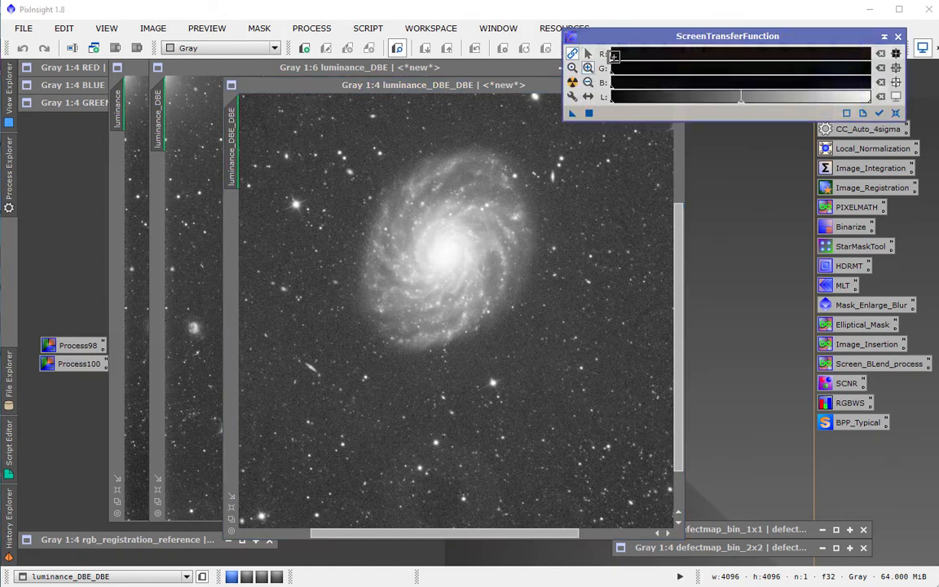
drag(611, 42, 605, 41)
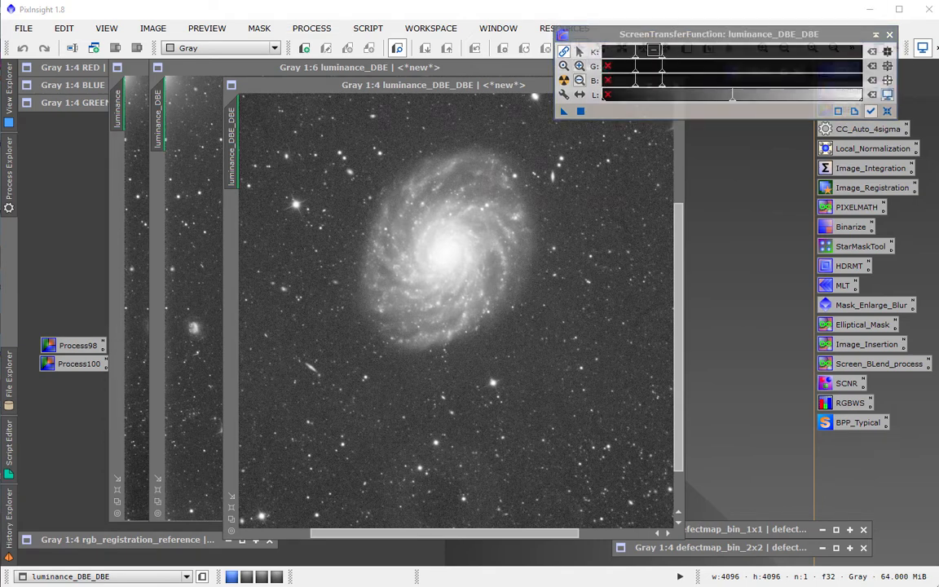
click(580, 52)
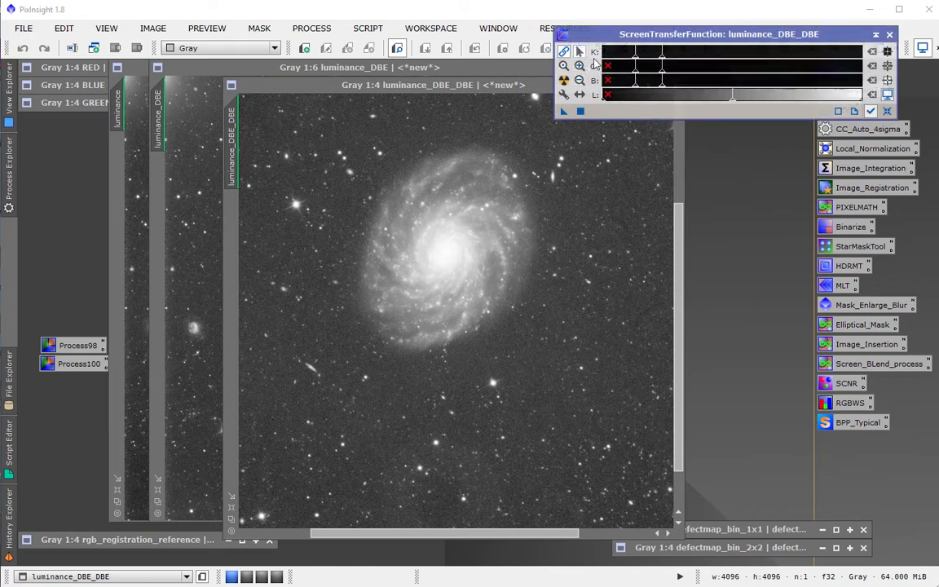
drag(662, 59, 703, 72)
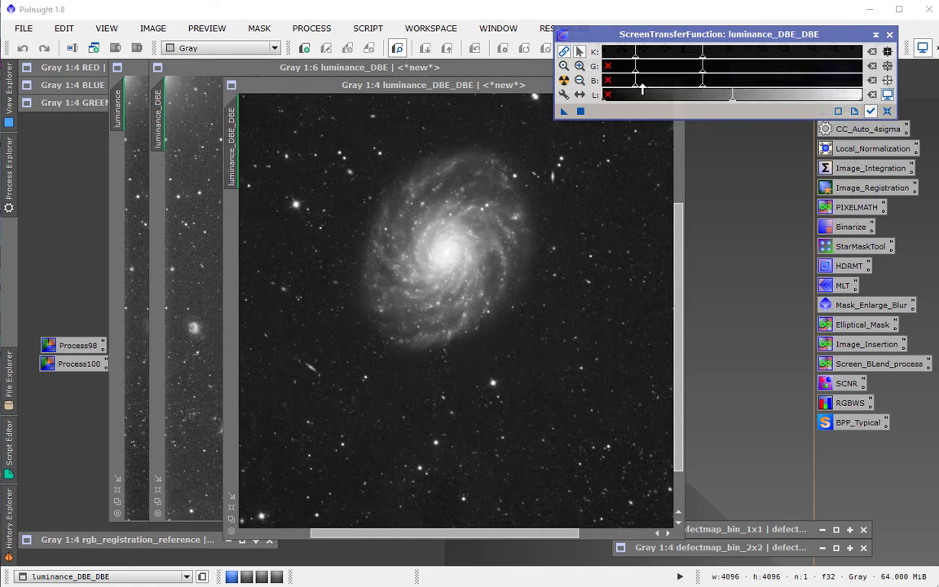
drag(638, 58, 632, 59)
drag(679, 307, 689, 359)
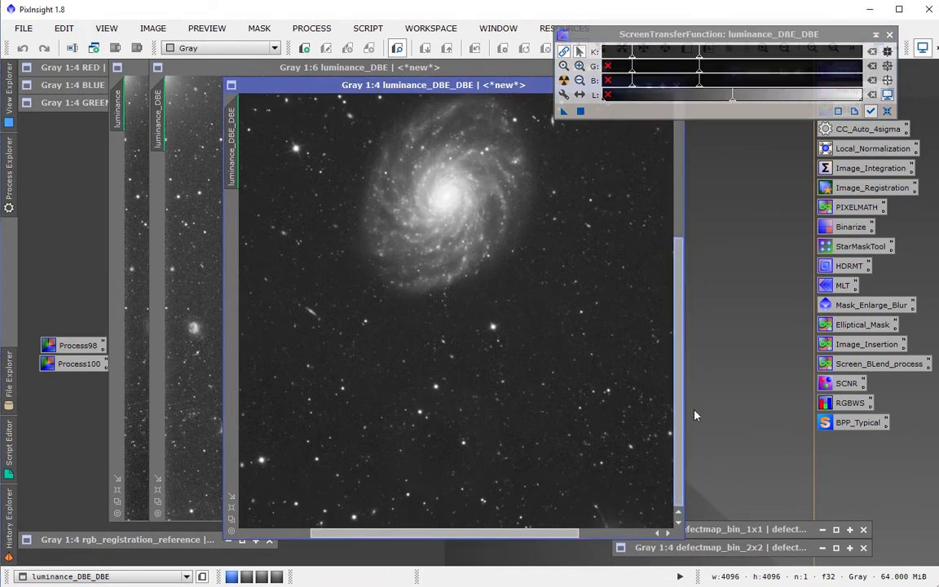
drag(682, 414, 681, 294)
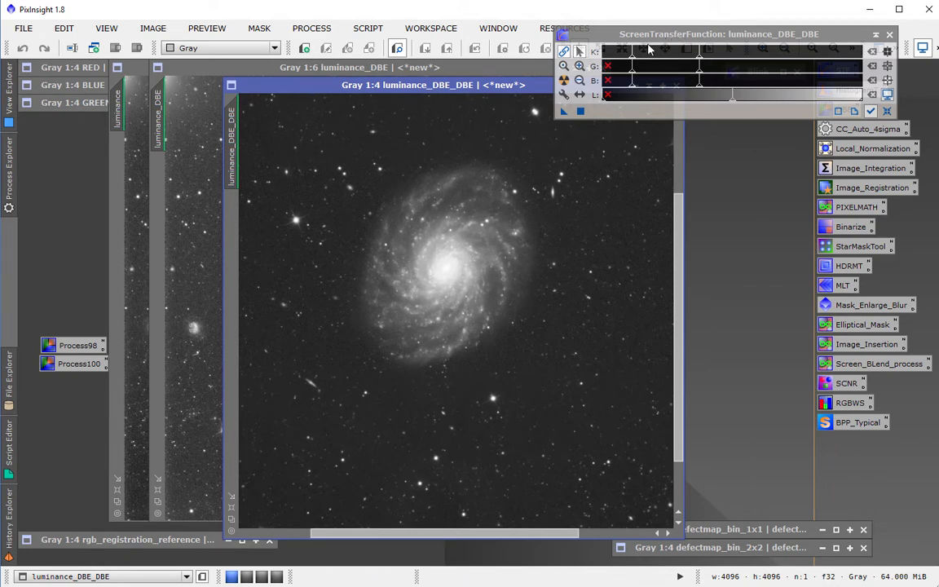
- Move the ScreenTransferFunction window clear of the images and close both luminance_DBE_DBE and luminance_DBE
drag(456, 77, 419, 76)
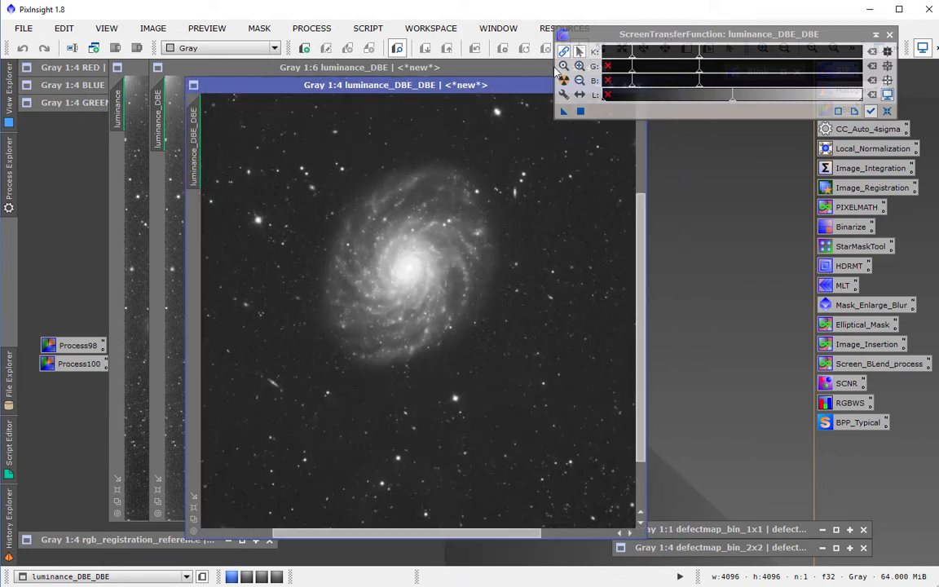
drag(638, 37, 758, 55)
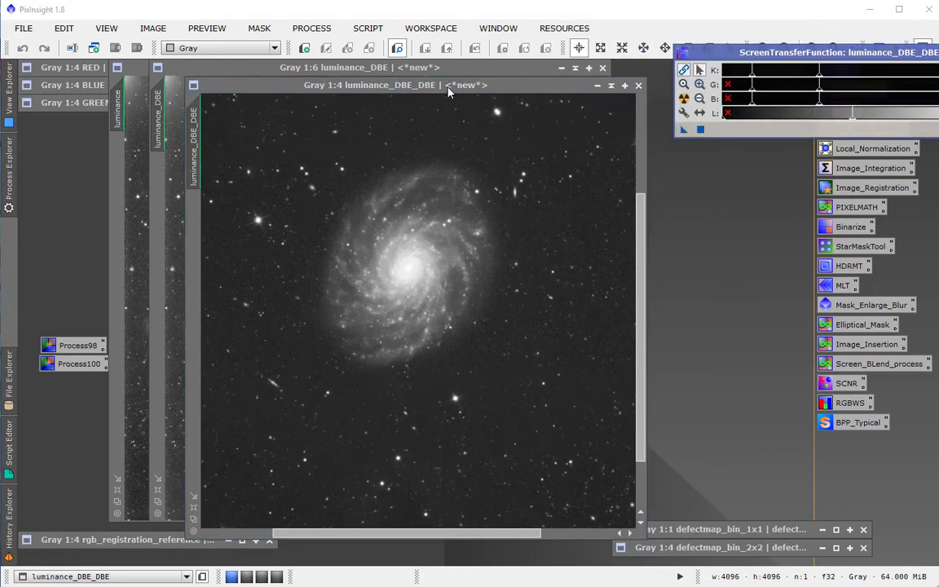
drag(448, 92, 480, 92)
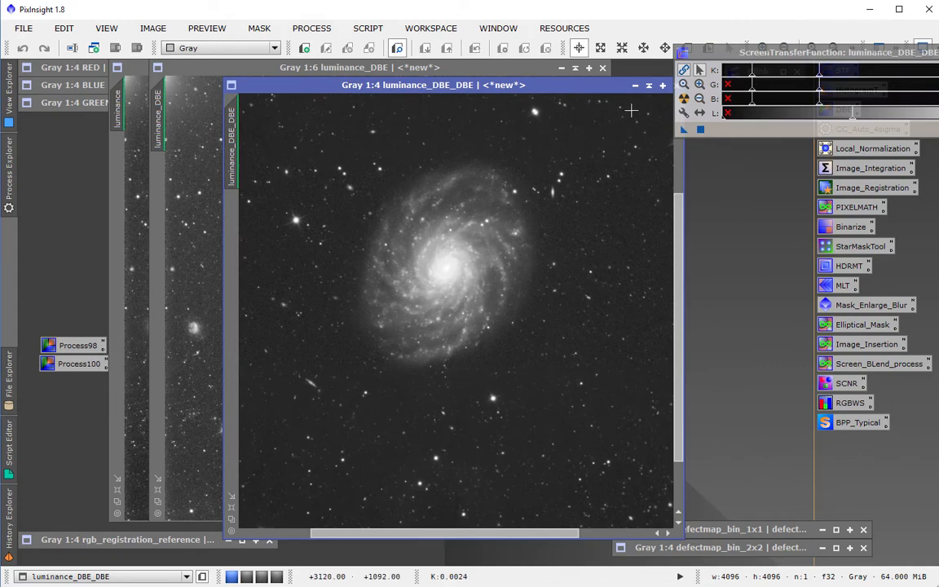
drag(555, 85, 530, 85)
click(654, 85)
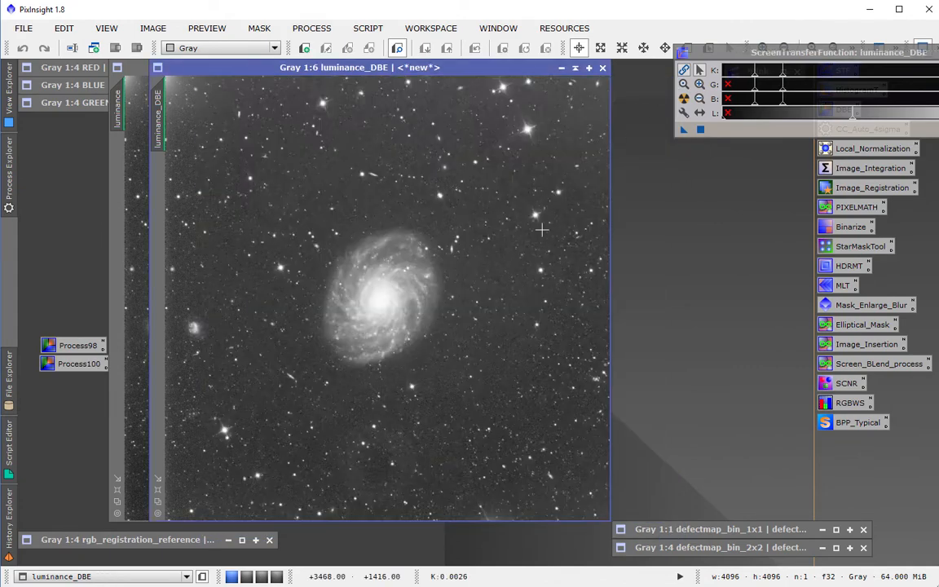
click(603, 70)
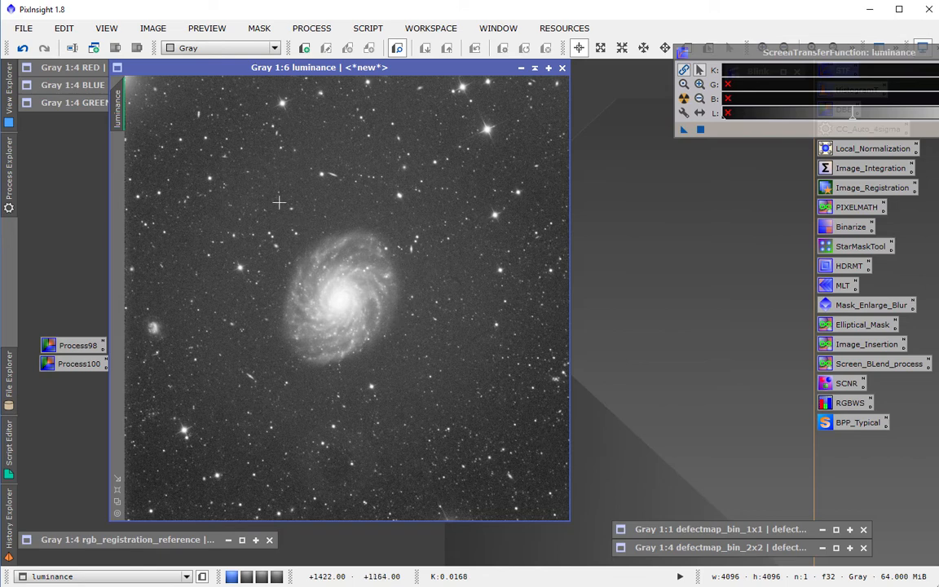
- Rename the Process98 icon as DBE_Symmetries
click(102, 345)
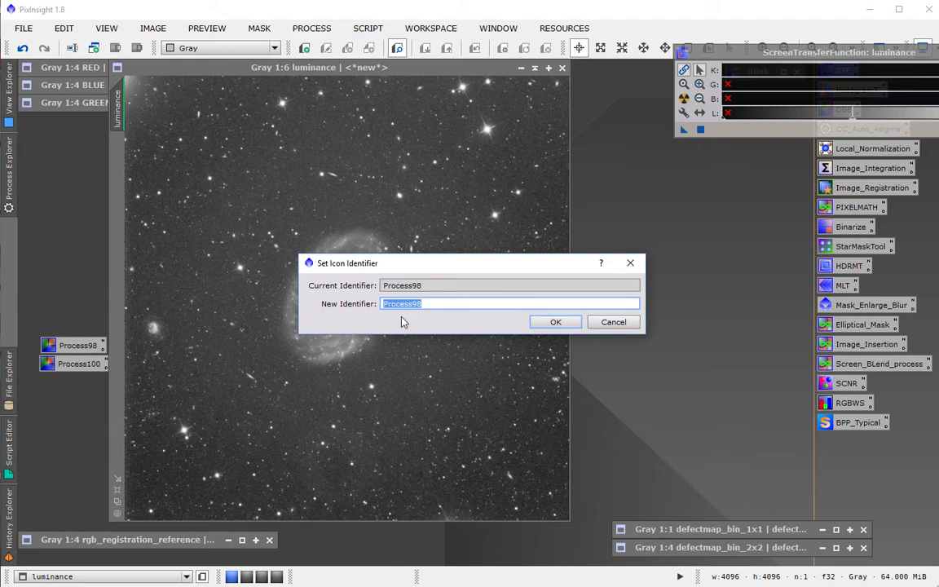
text(DBE_Symmetries)
click(555, 322)
- Rename the Process100 icon as DBE_Gradient
right_click(69, 370)
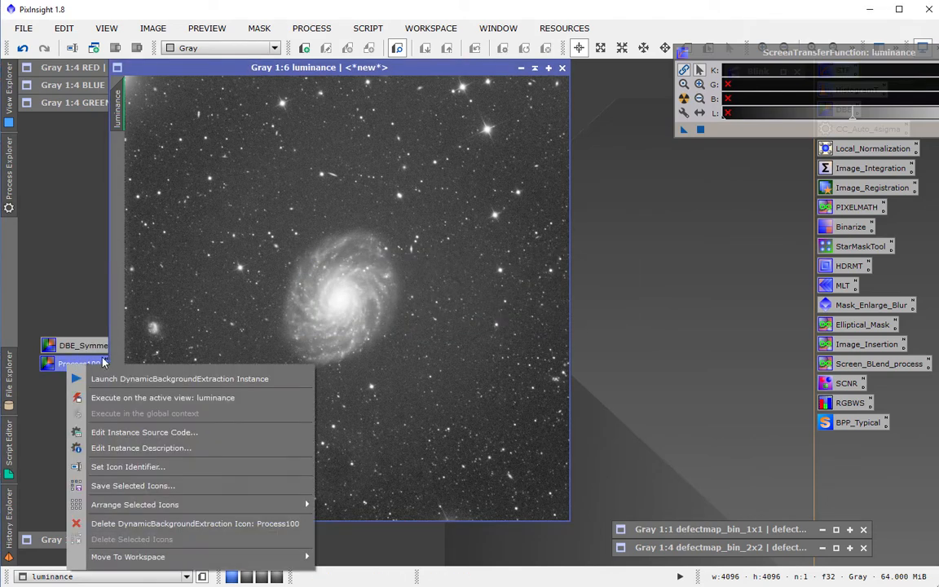
click(128, 467)
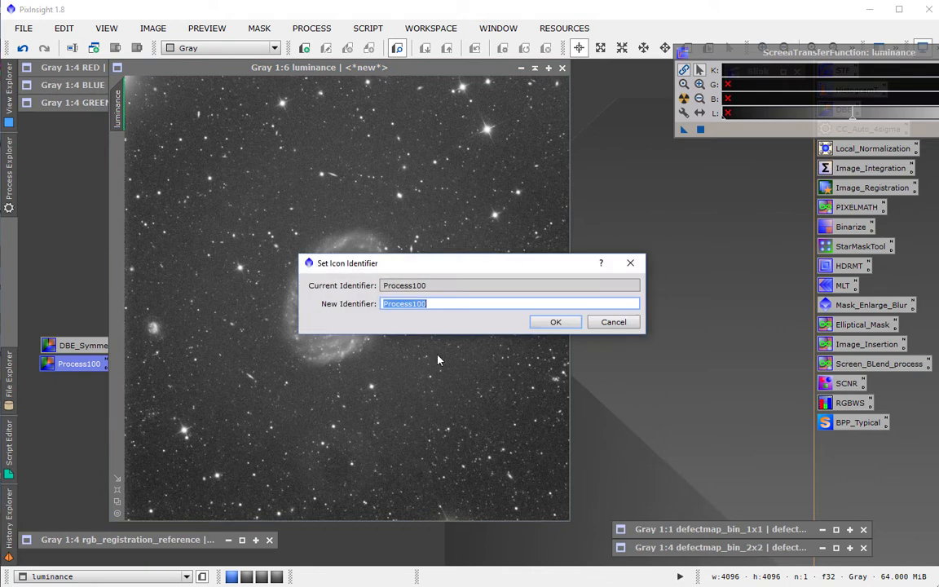
text(DBE_Graient)
key(BackSpace)
key(BackSpace)
key(BackSpace)
key(BackSpace)
text(dient)
click(554, 323)
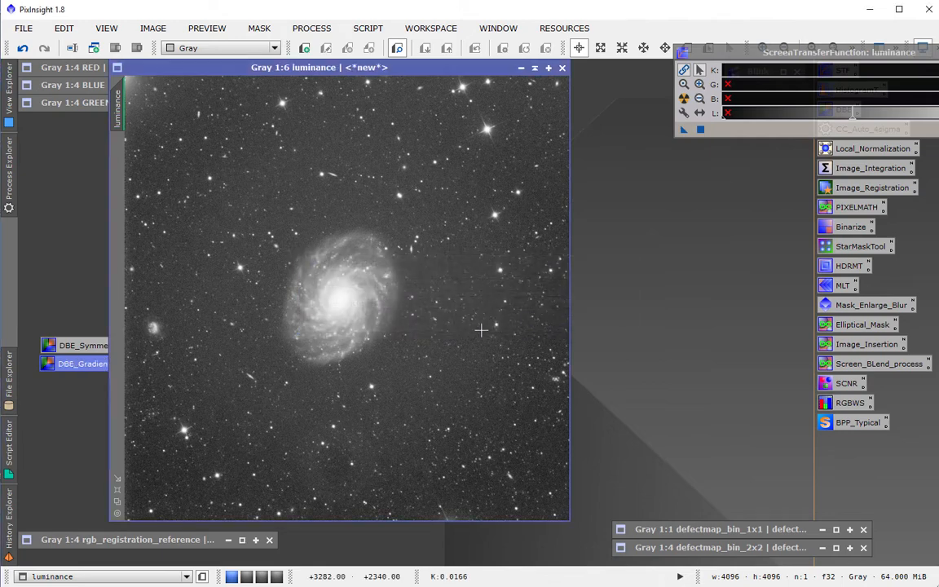
- Load the saved DBE_Symmetries extraction on luminance, enable Replace target image, and execute the division correction
double_click(73, 351)
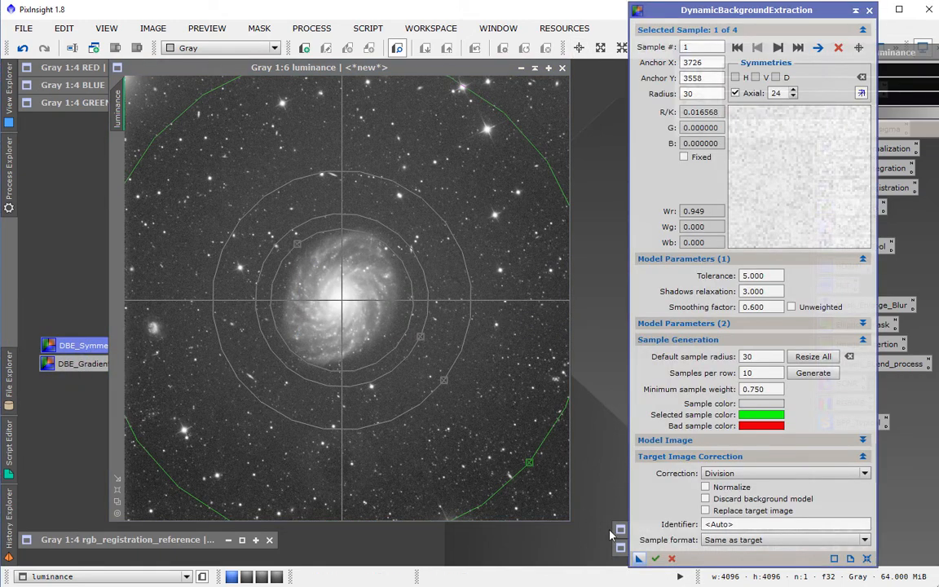
click(707, 511)
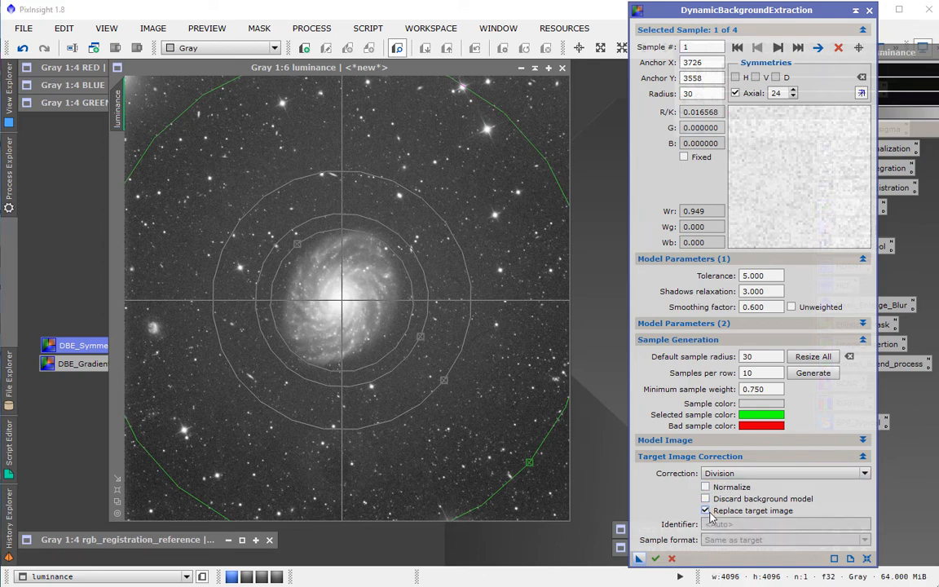
drag(639, 559, 448, 401)
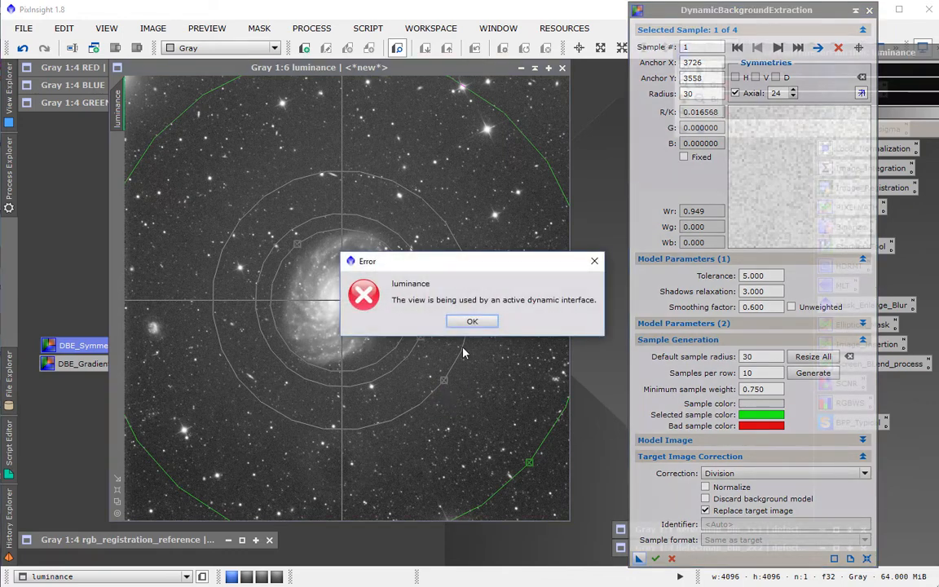
click(472, 322)
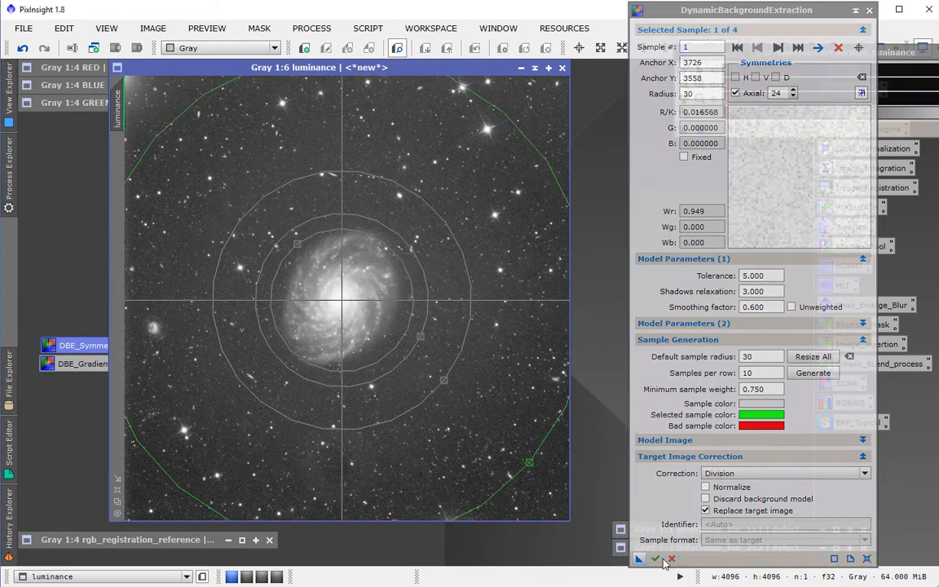
drag(639, 558, 507, 346)
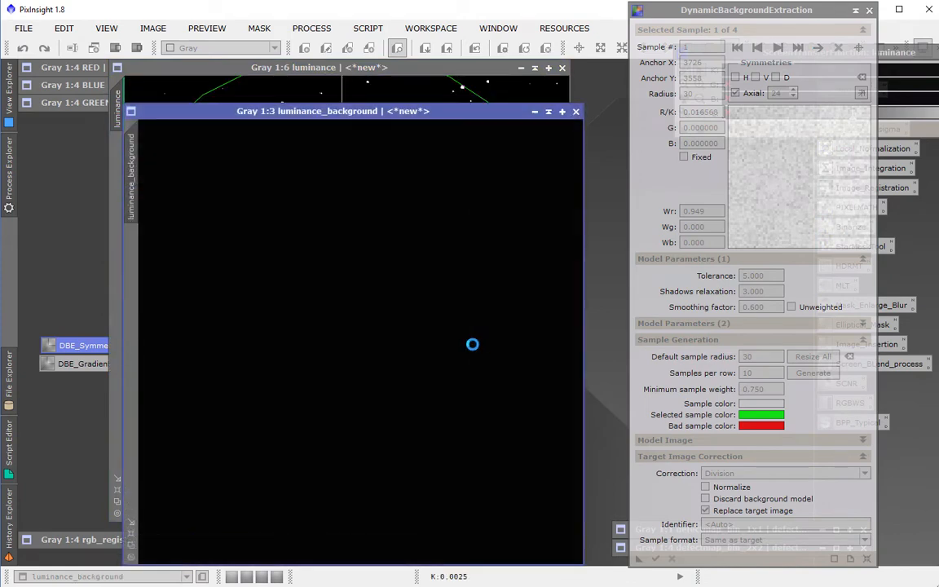
- Close the luminance_background model, end the DynamicBackgroundExtraction session, and auto-stretch the corrected luminance image
click(576, 112)
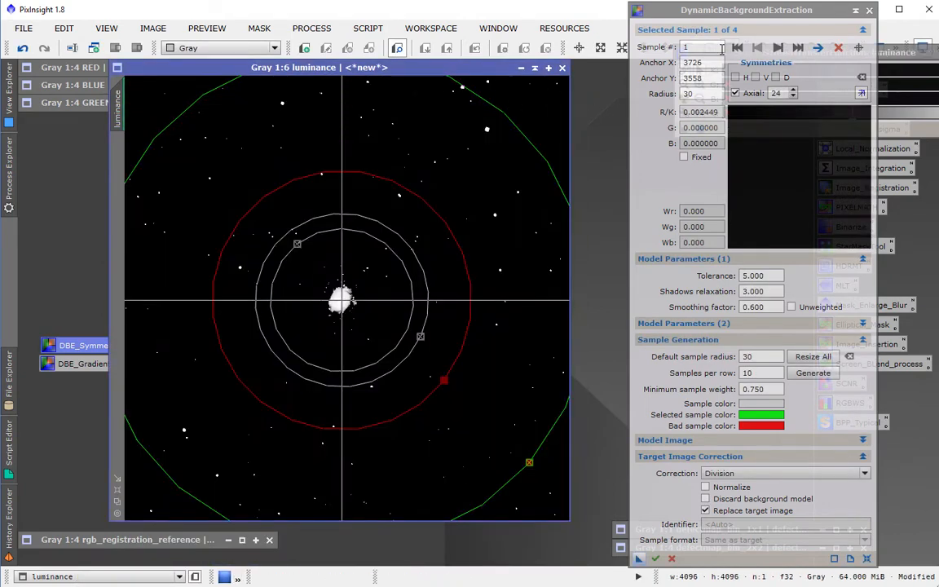
click(870, 11)
click(444, 321)
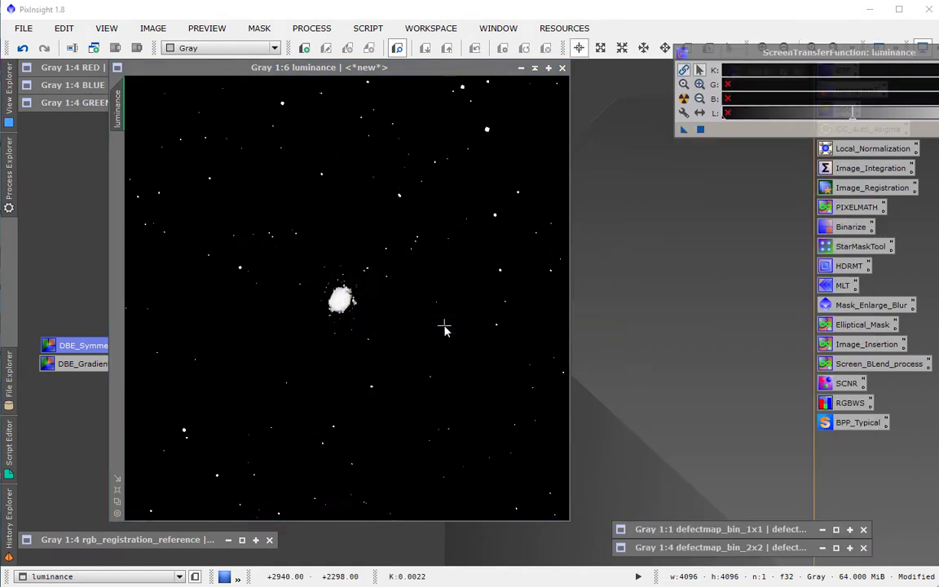
key(ctrl+a)
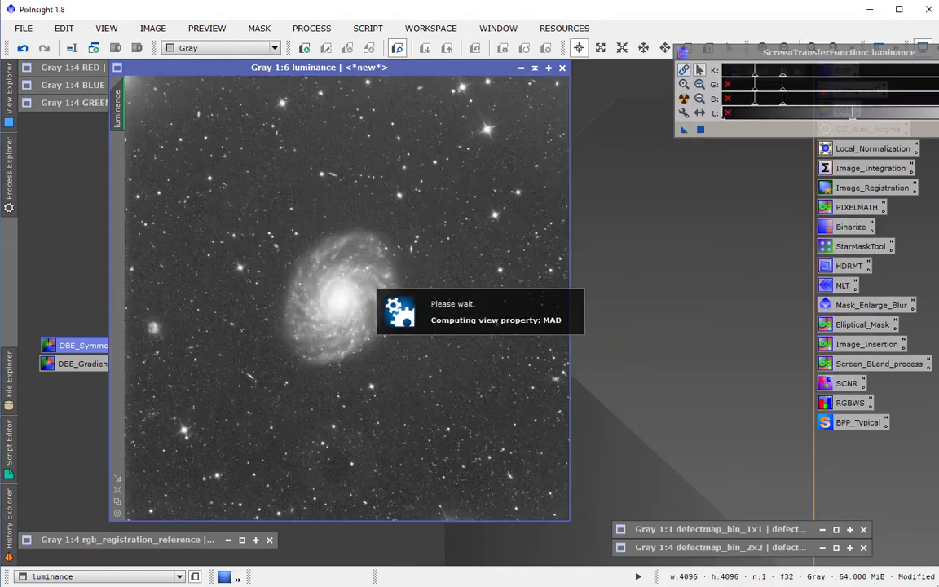
- Apply the saved DBE_Gradient extraction to luminance with Replace target image enabled, discarding its background model and ending the session
double_click(78, 366)
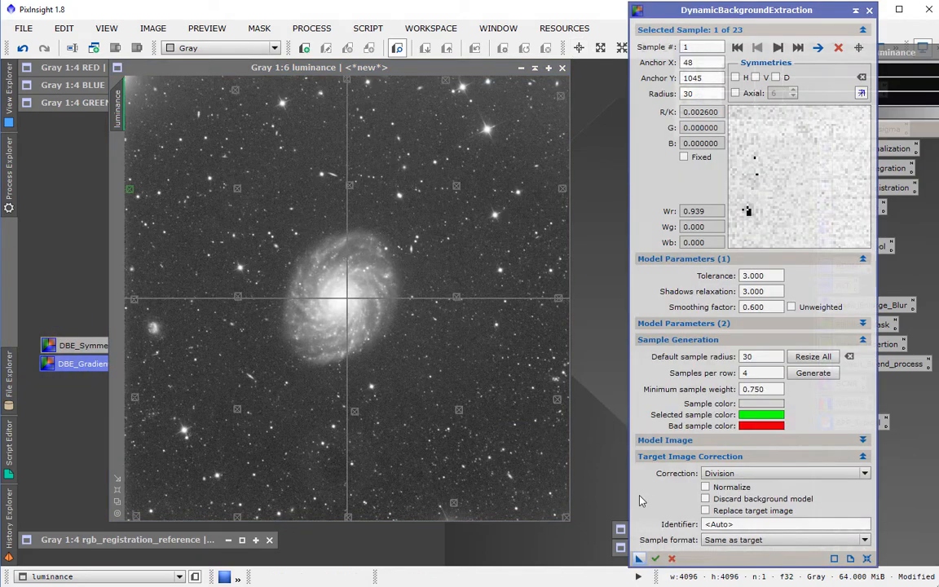
click(705, 510)
click(656, 560)
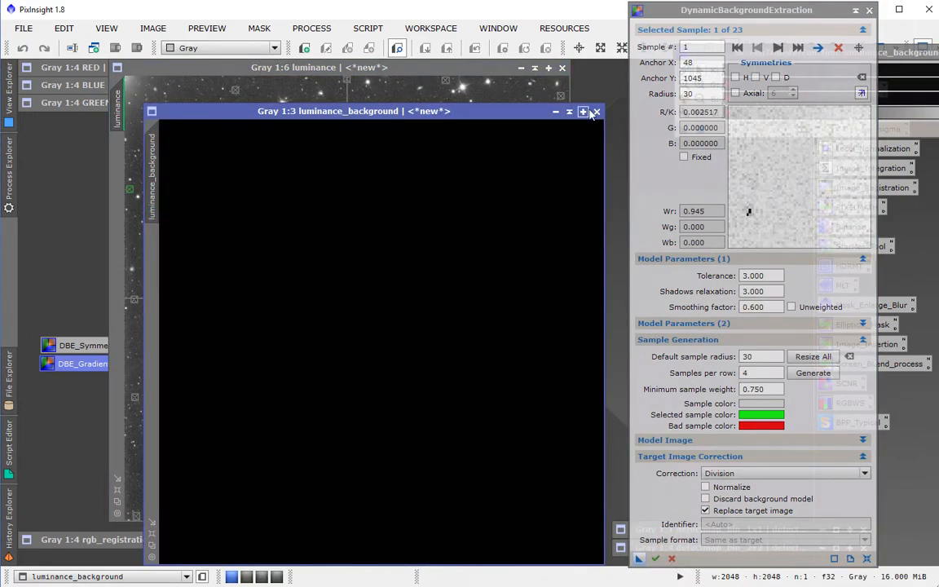
click(597, 113)
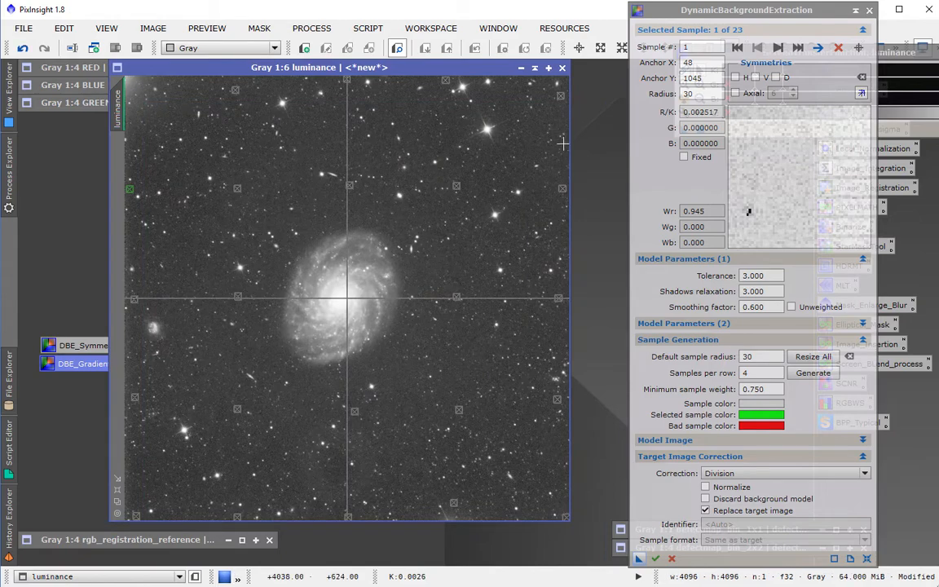
click(869, 10)
click(444, 322)
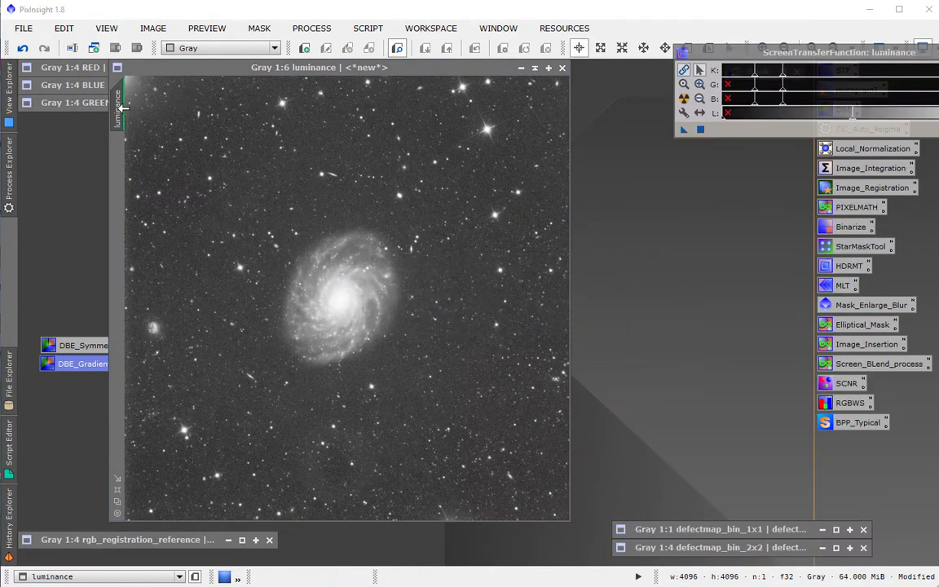
- Load the processing history of luminance in History Explorer
right_click(118, 106)
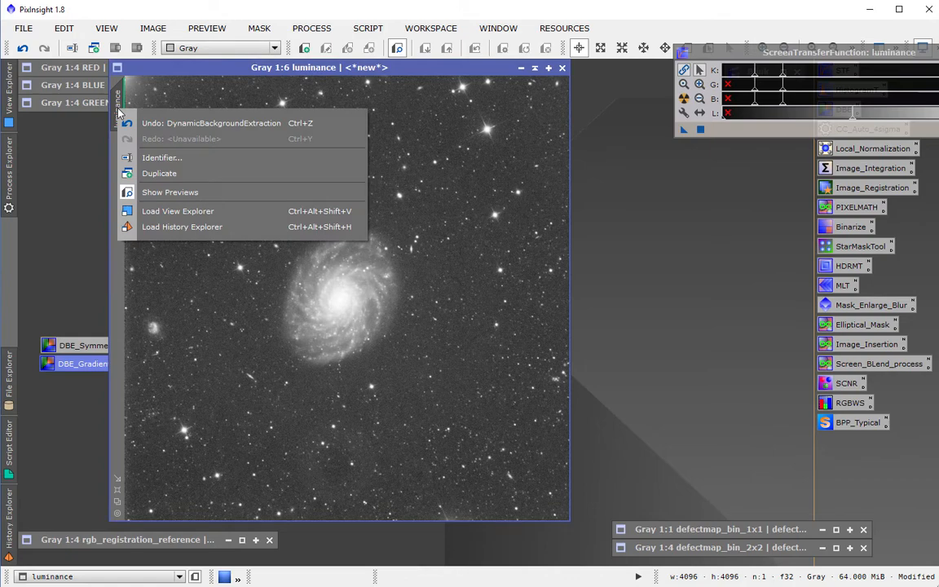
click(167, 229)
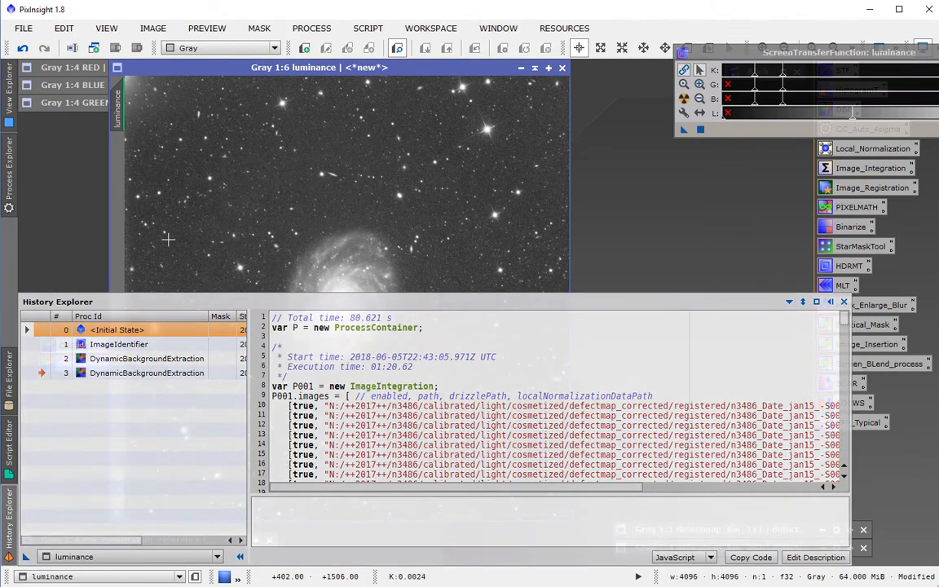